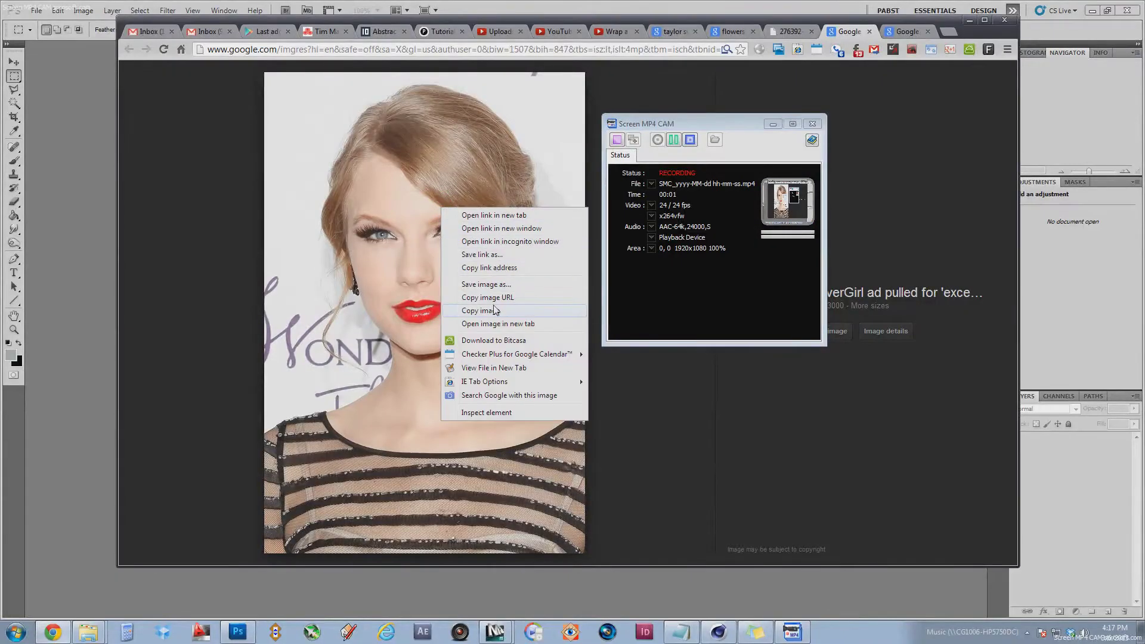
# - Switch to Photoshop, create a new document with the preset settings, and paste the copied portrait into it
pyautogui.click(99, 239)
pyautogui.hotkey('ctrl', 'n')
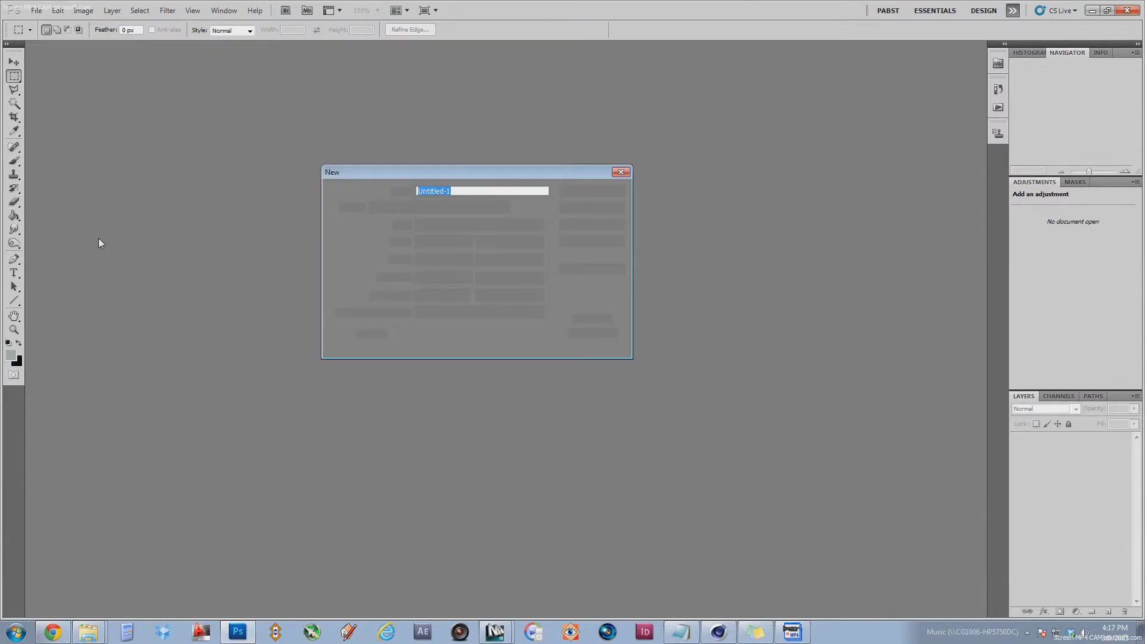
pyautogui.press('Return')
pyautogui.hotkey('ctrl', 'v')
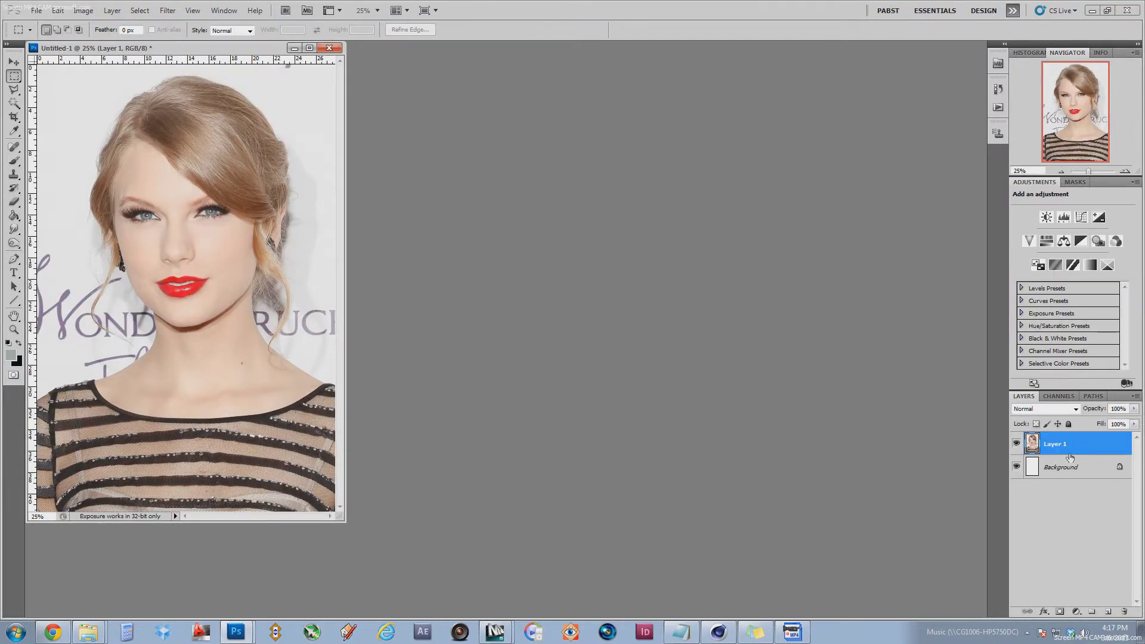
# - Duplicate the portrait layer, hide Layer 1 and the Background, and enlarge the document window
pyautogui.moveTo(1053, 444); pyautogui.dragTo(1108, 612)
pyautogui.moveTo(1017, 466); pyautogui.dragTo(1017, 489)
pyautogui.moveTo(341, 519); pyautogui.dragTo(949, 630)
pyautogui.scroll(10, 270, 452)
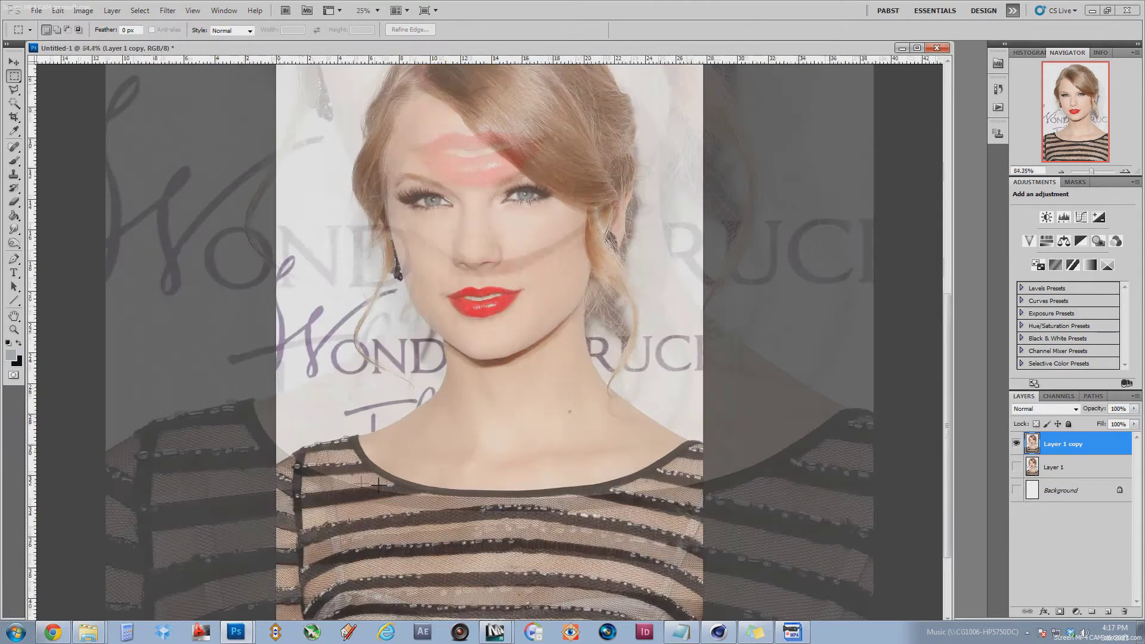
# - Outline a patch of backdrop above the shoulder beside the neckline with the Polygonal Lasso and delete it
pyautogui.click(14, 89)
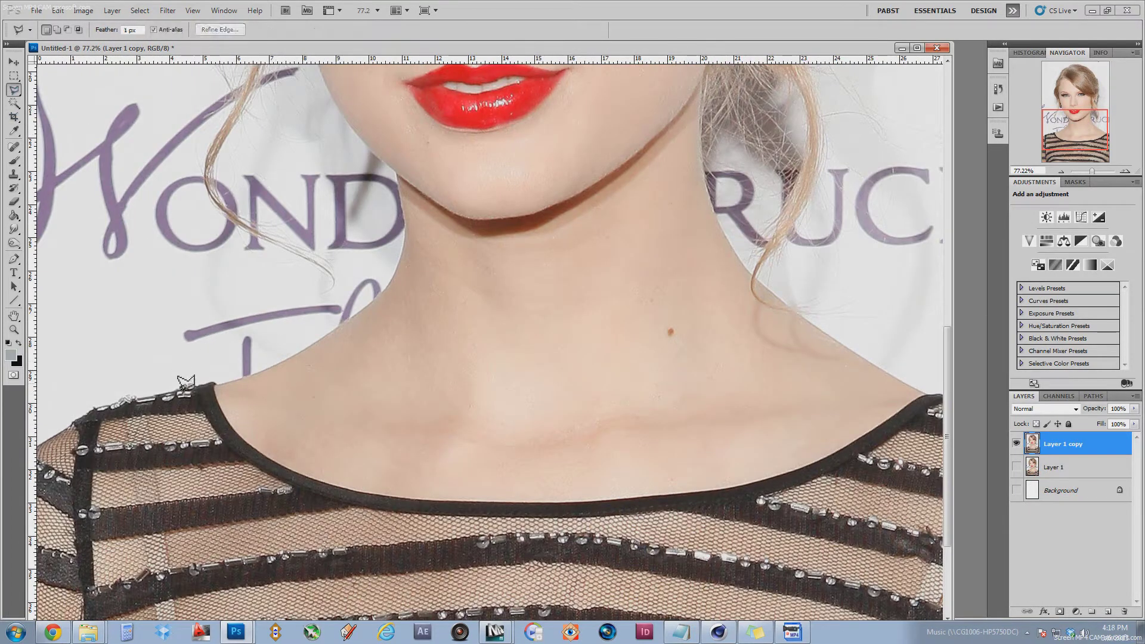
pyautogui.click(137, 398)
pyautogui.click(255, 372)
pyautogui.click(305, 346)
pyautogui.click(192, 294)
pyautogui.doubleClick(95, 282)
pyautogui.press('Delete')
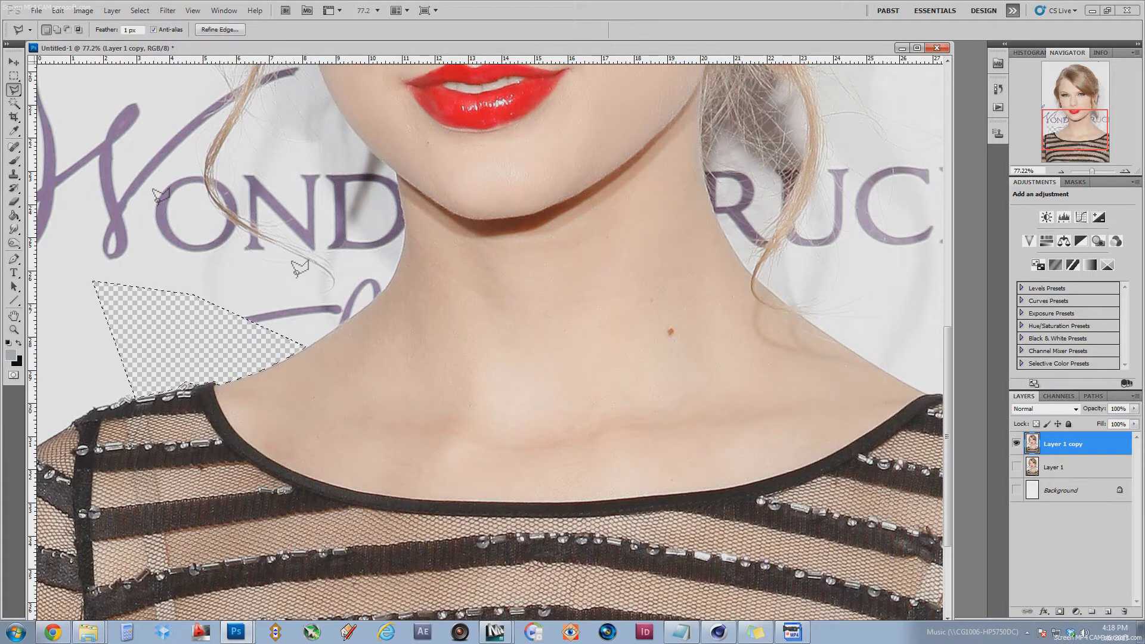
# - Outline the backdrop enclosed between the neck, jaw and loose hair strand with the Polygonal Lasso and delete it
pyautogui.click(305, 346)
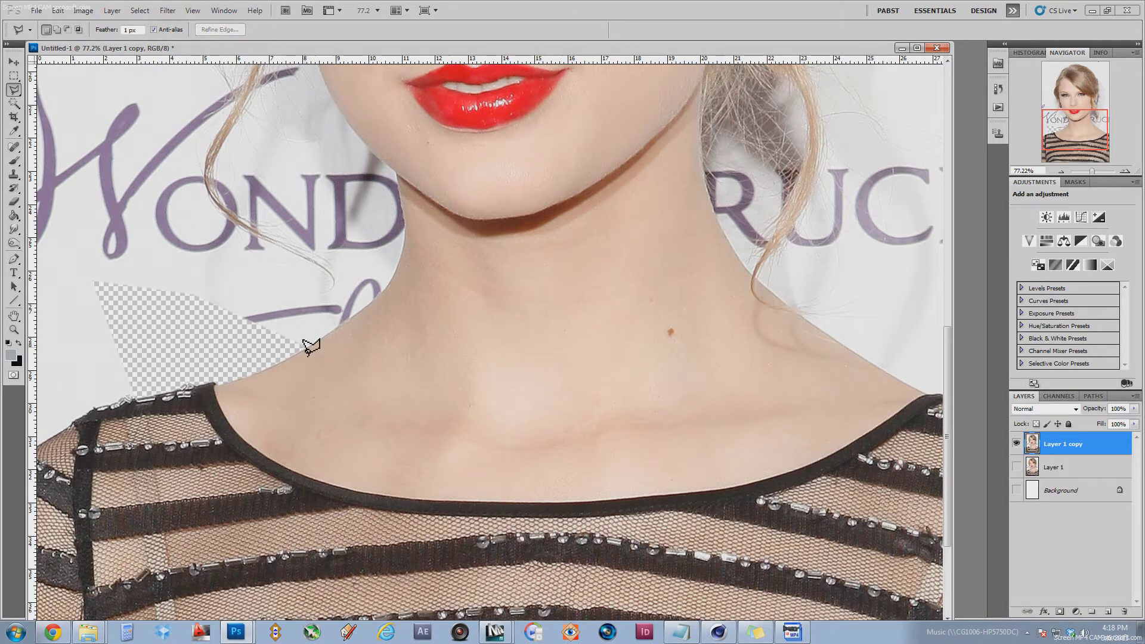
pyautogui.click(354, 318)
pyautogui.click(382, 291)
pyautogui.click(398, 264)
pyautogui.click(404, 248)
pyautogui.click(406, 226)
pyautogui.click(398, 174)
pyautogui.click(344, 113)
pyautogui.click(322, 74)
pyautogui.click(257, 95)
pyautogui.click(219, 153)
pyautogui.click(211, 178)
pyautogui.click(221, 198)
pyautogui.click(266, 234)
pyautogui.click(332, 275)
pyautogui.click(345, 296)
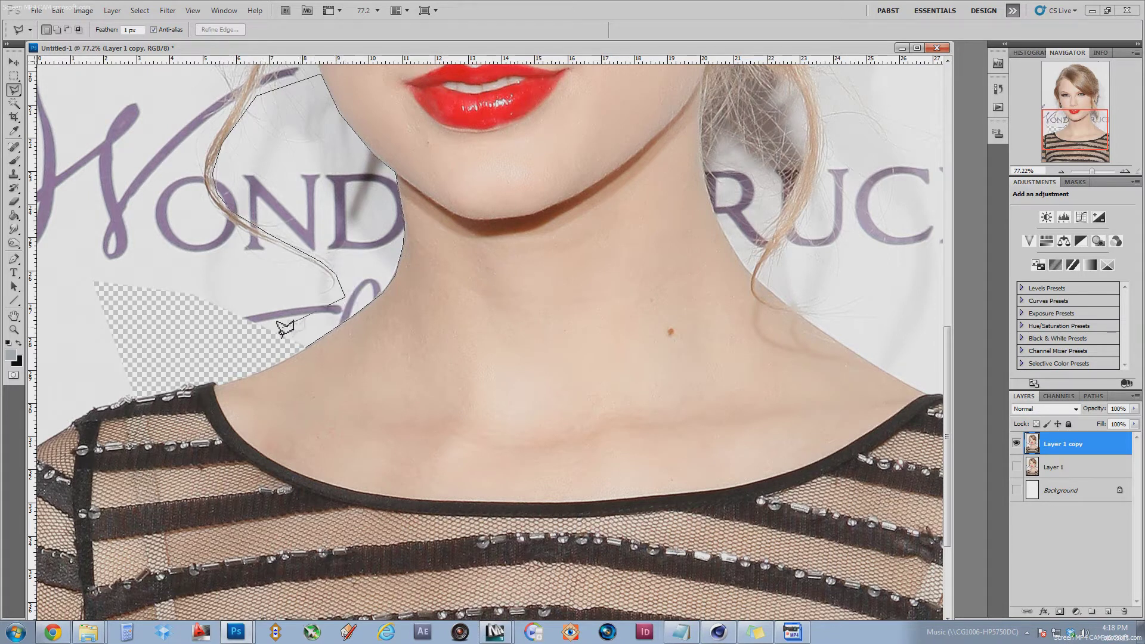
pyautogui.click(232, 334)
pyautogui.press('Delete')
# - Trace the beaded shoulder seam of the striped top with the Polygonal Lasso to separate it from the backdrop
pyautogui.hotkey('ctrl', '0')
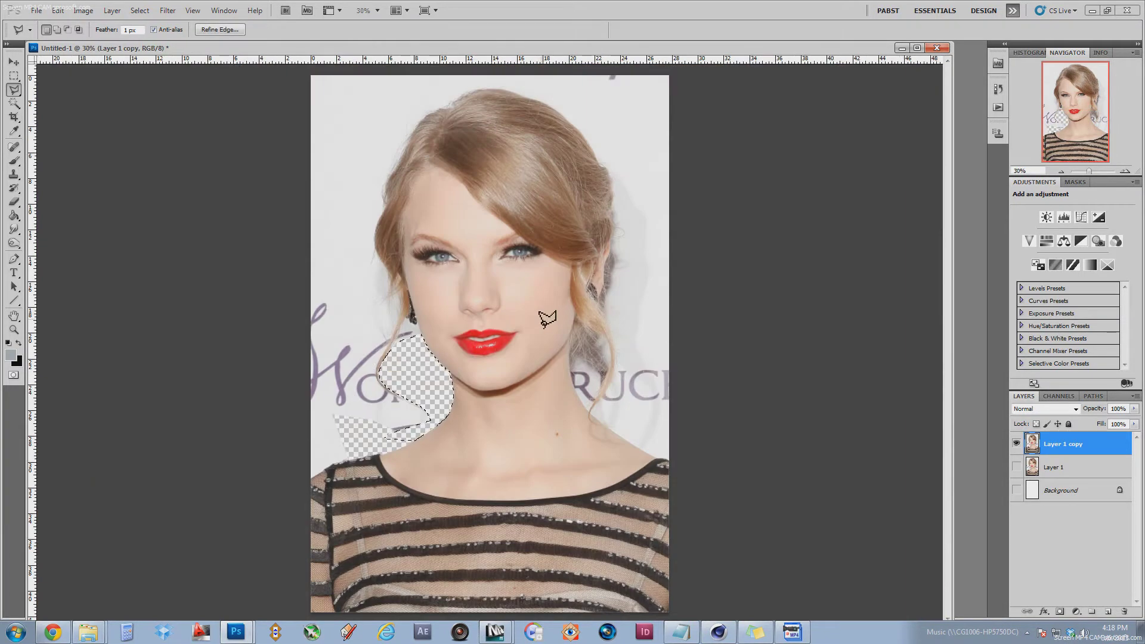
pyautogui.scroll(10, 251, 456)
pyautogui.moveTo(1065, 138); pyautogui.dragTo(1028, 141)
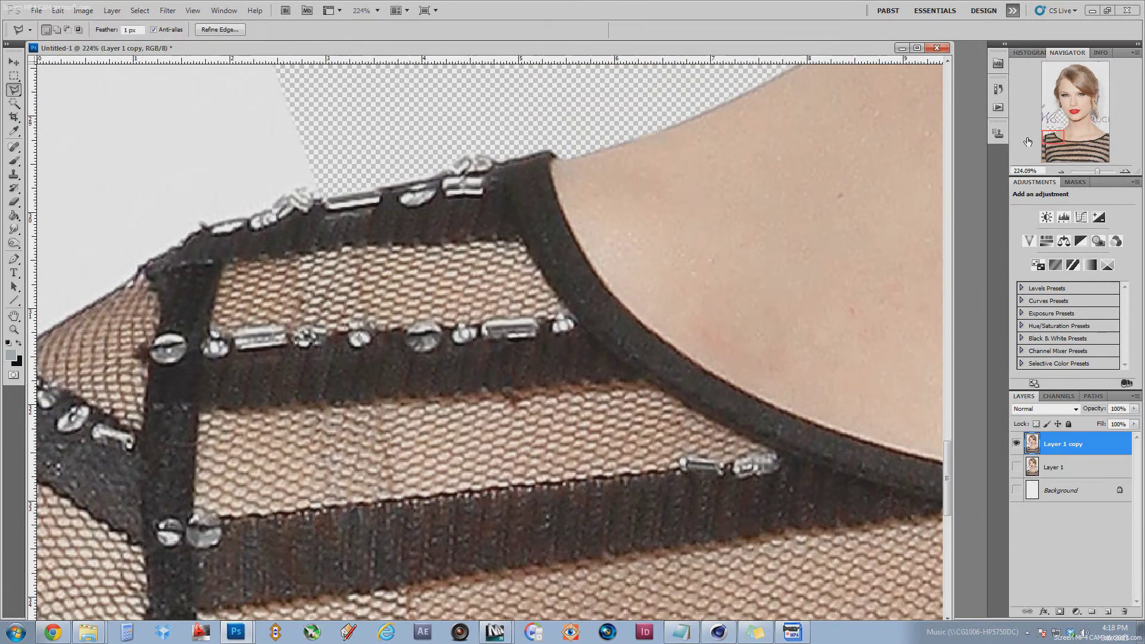
pyautogui.click(342, 173)
pyautogui.click(127, 284)
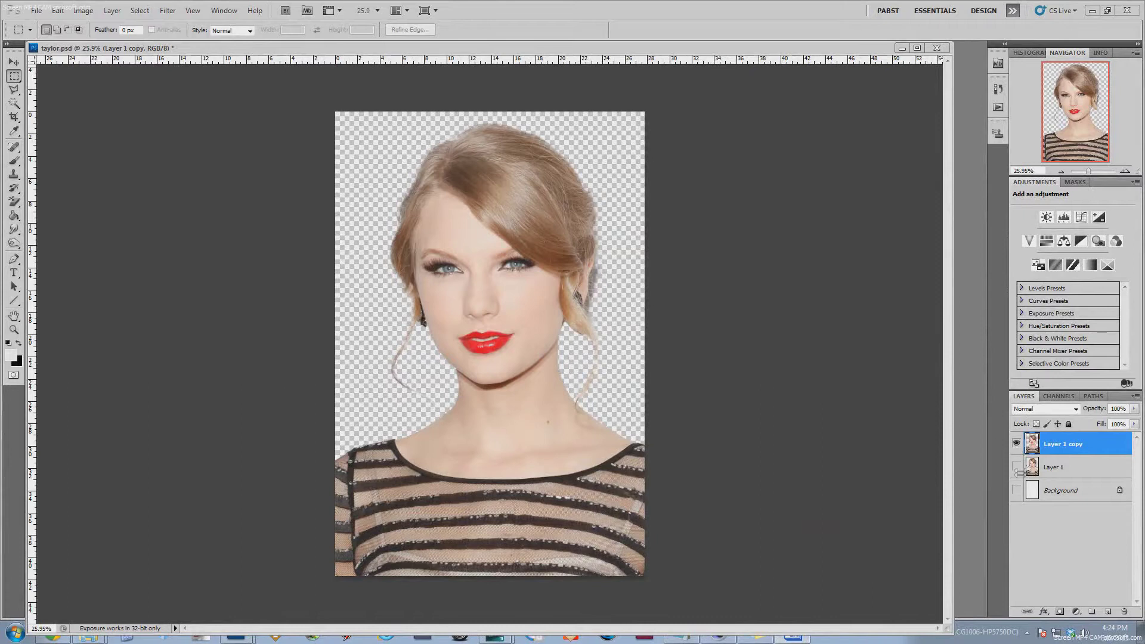
# - Convert the Background into a regular layer and colorize it using Hue/Saturation with Saturation 25 and Lightness -49
pyautogui.doubleClick(1065, 490)
pyautogui.click(682, 209)
pyautogui.hotkey('ctrl', 'u')
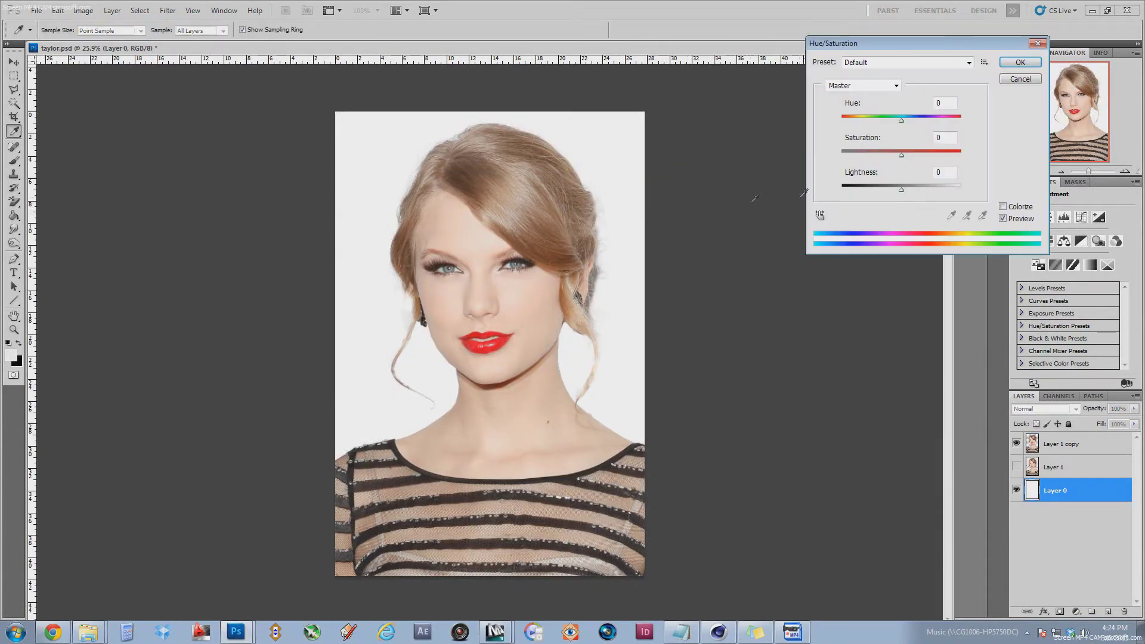
pyautogui.click(1003, 206)
pyautogui.moveTo(902, 186); pyautogui.dragTo(872, 188)
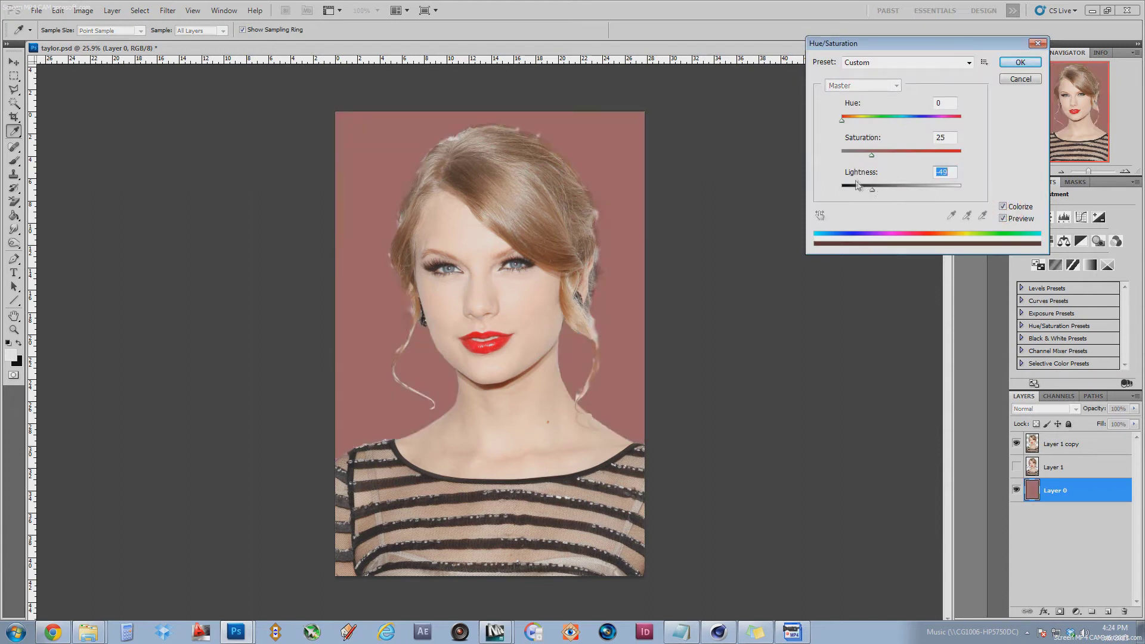
pyautogui.click(1033, 60)
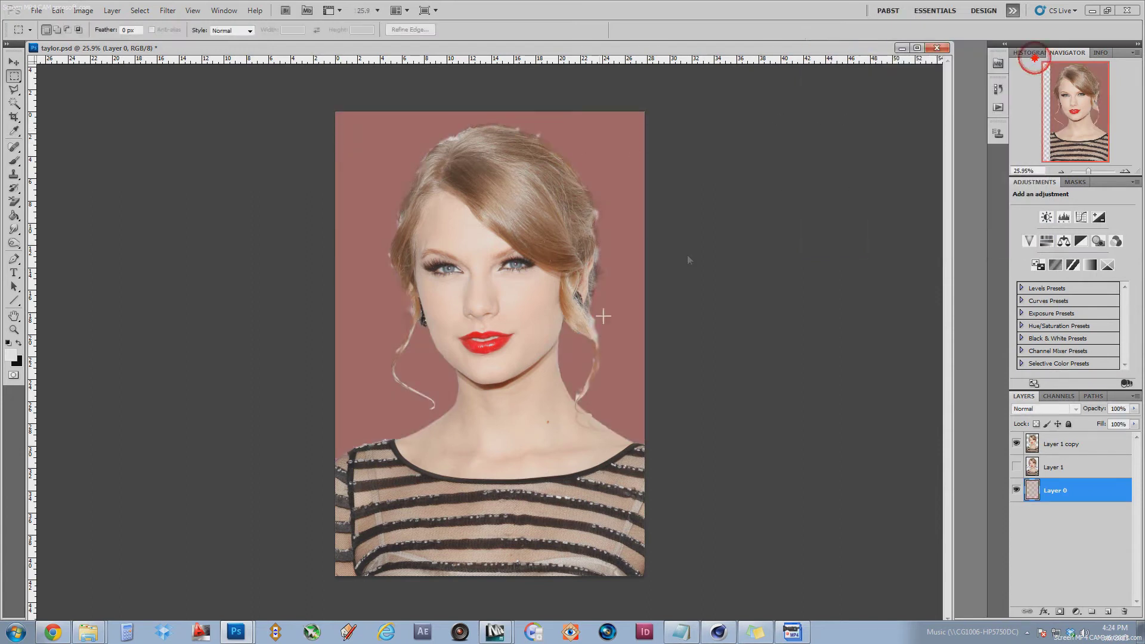
# - Turn the colored backdrop layer white using Hue/Saturation with Lightness +100
pyautogui.scroll(8, 555, 328)
pyautogui.scroll(-2, 643, 258)
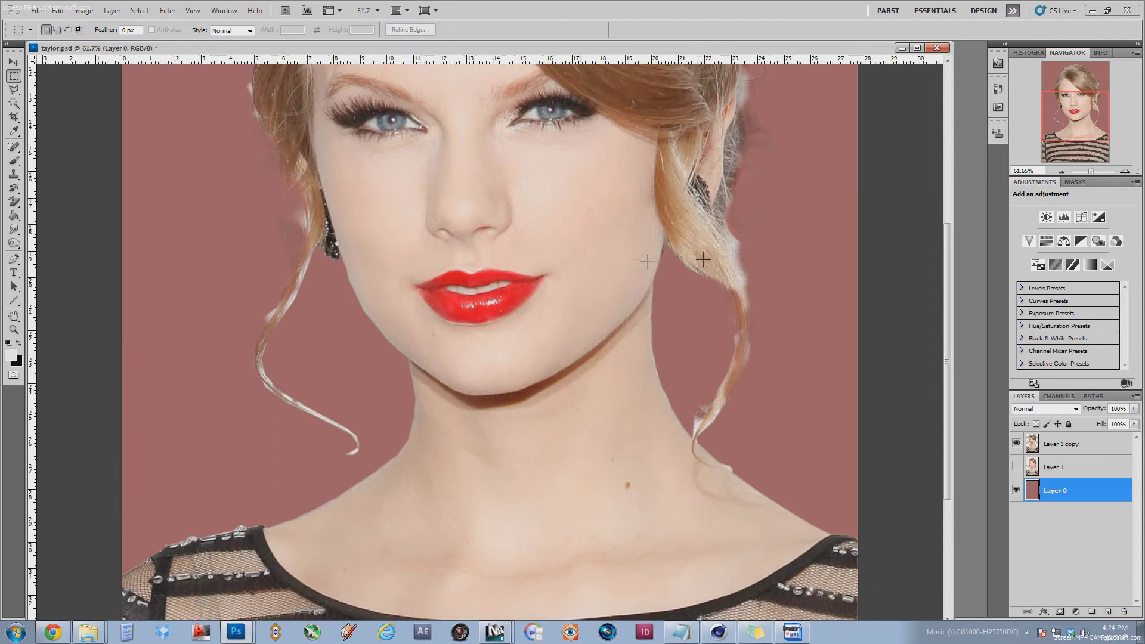
pyautogui.scroll(-1, 639, 370)
pyautogui.scroll(-3, 638, 370)
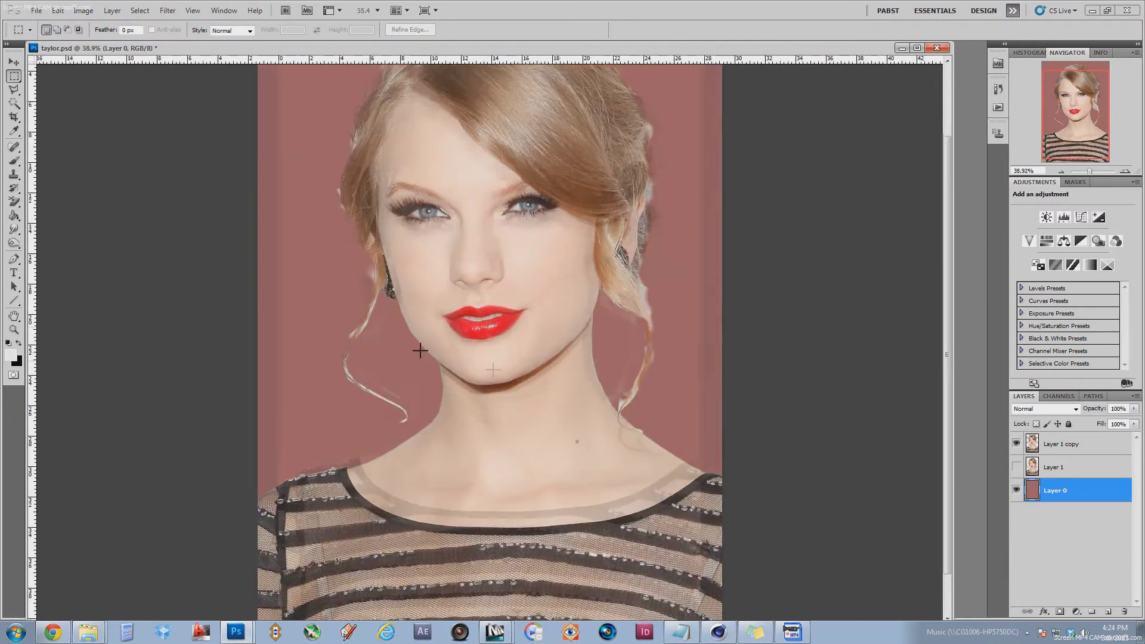
pyautogui.scroll(10, 486, 364)
pyautogui.scroll(-10, 681, 338)
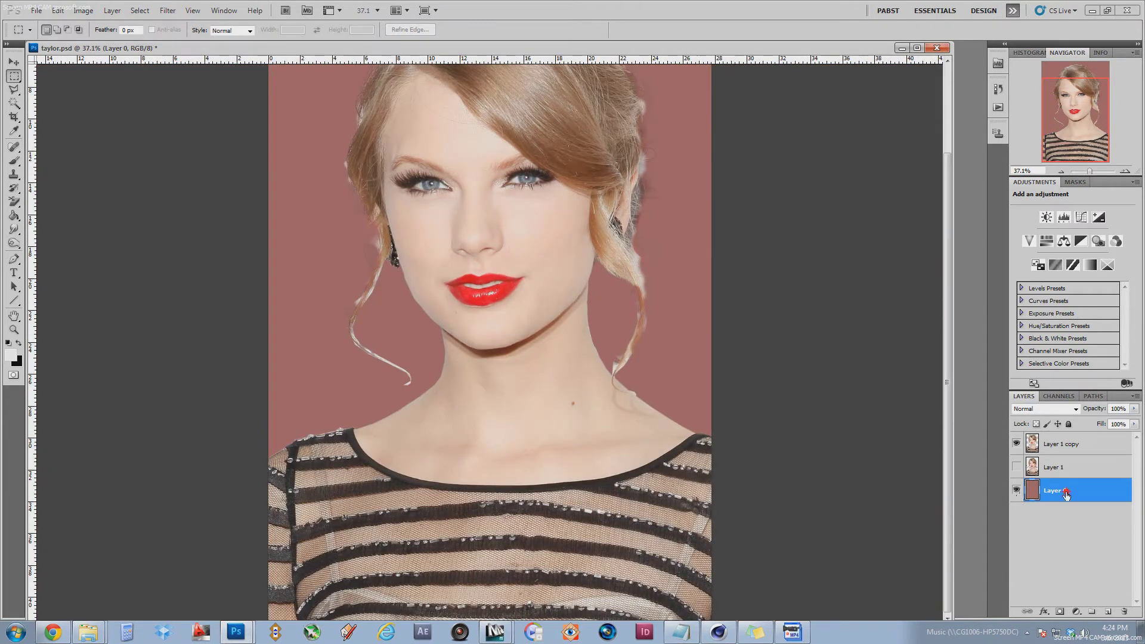
pyautogui.hotkey('ctrl', 'u')
pyautogui.moveTo(902, 190); pyautogui.dragTo(962, 189)
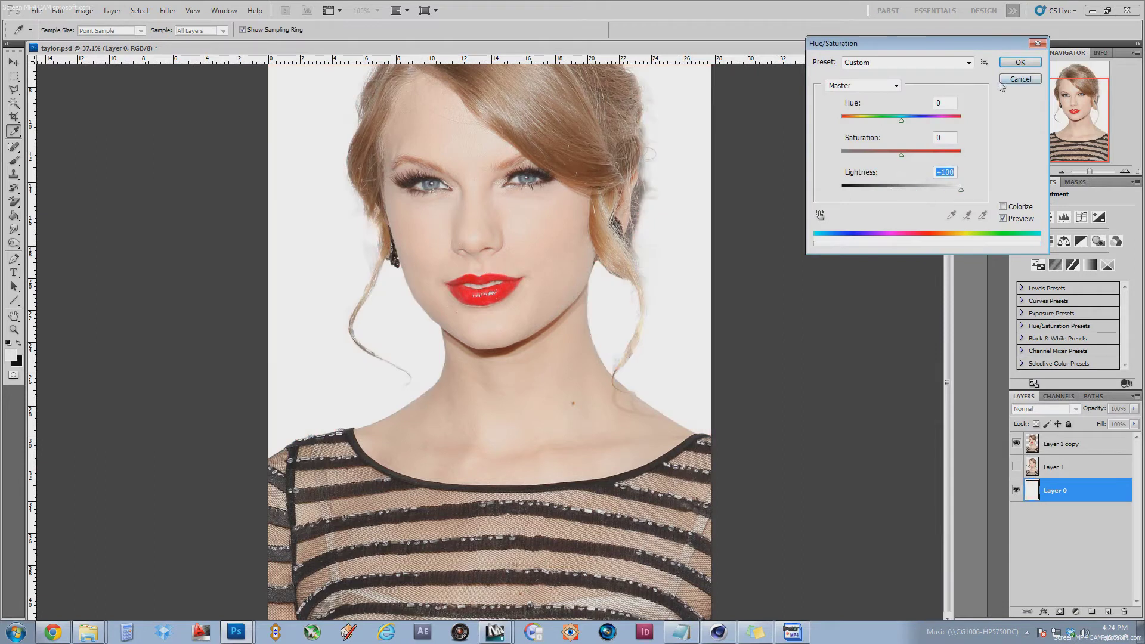
pyautogui.click(1024, 63)
# - Hide the white backdrop layer and duplicate the cut-out portrait layer
pyautogui.scroll(8, 268, 254)
pyautogui.scroll(-12, 477, 288)
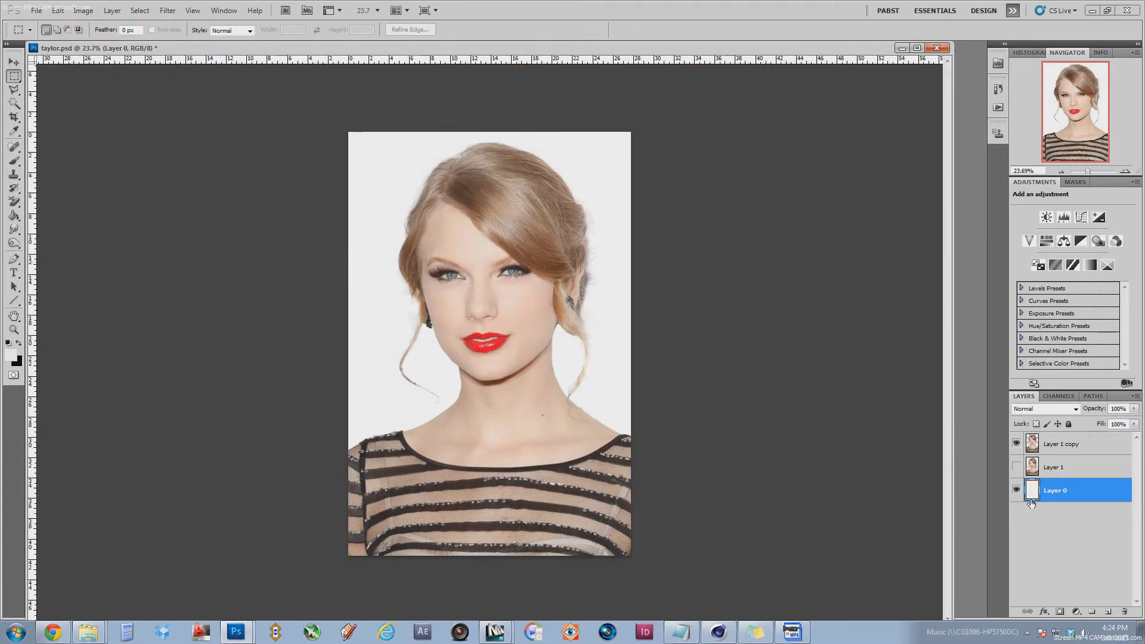
pyautogui.click(1016, 490)
pyautogui.scroll(-1, 636, 341)
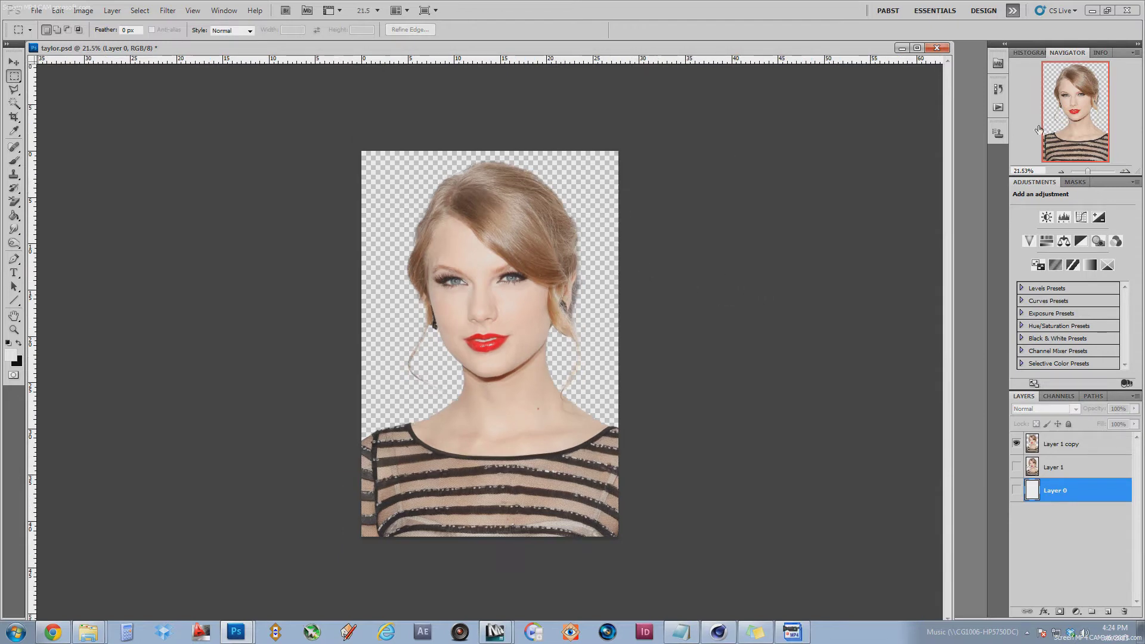
pyautogui.click(1076, 445)
pyautogui.moveTo(1068, 442); pyautogui.dragTo(1108, 612)
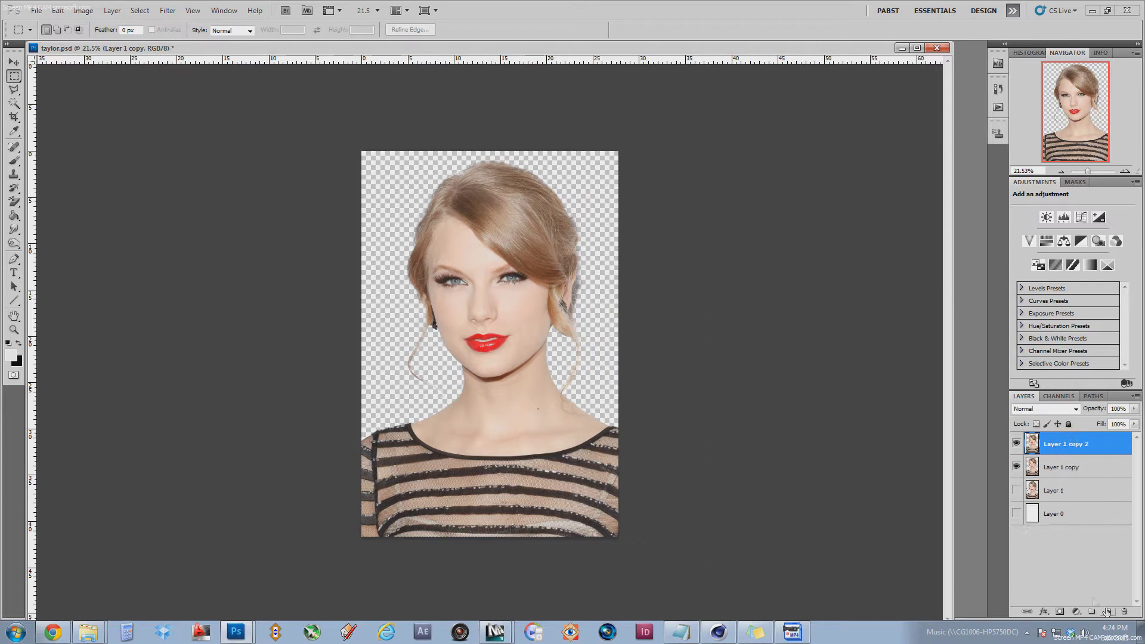
pyautogui.hotkey('ctrl', 'l')
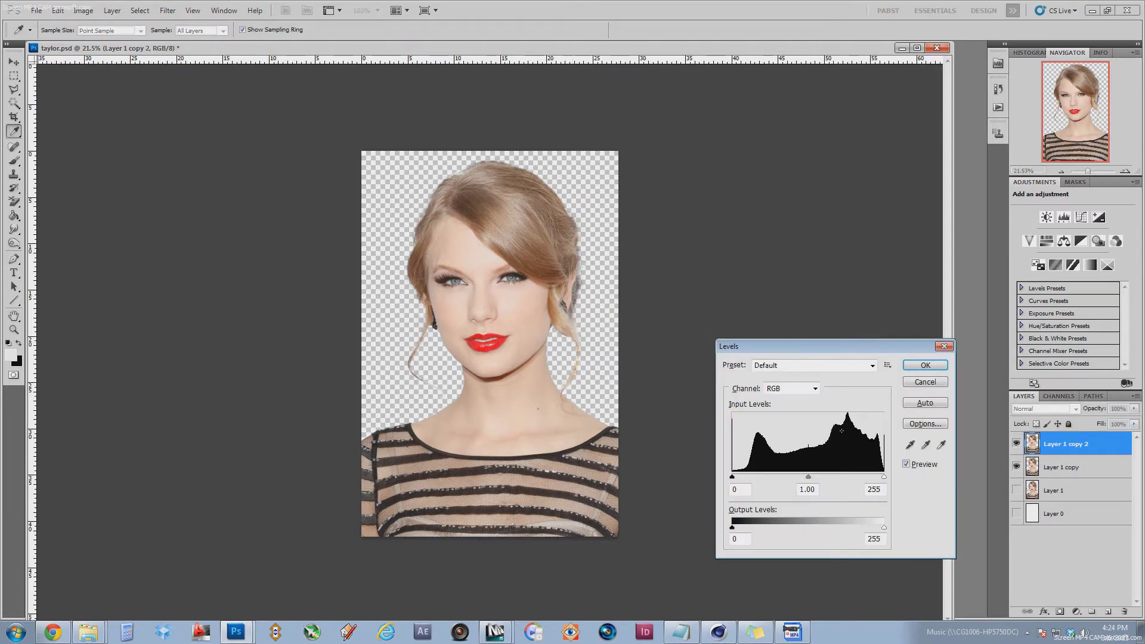
pyautogui.scroll(-1, 910, 415)
pyautogui.click(926, 384)
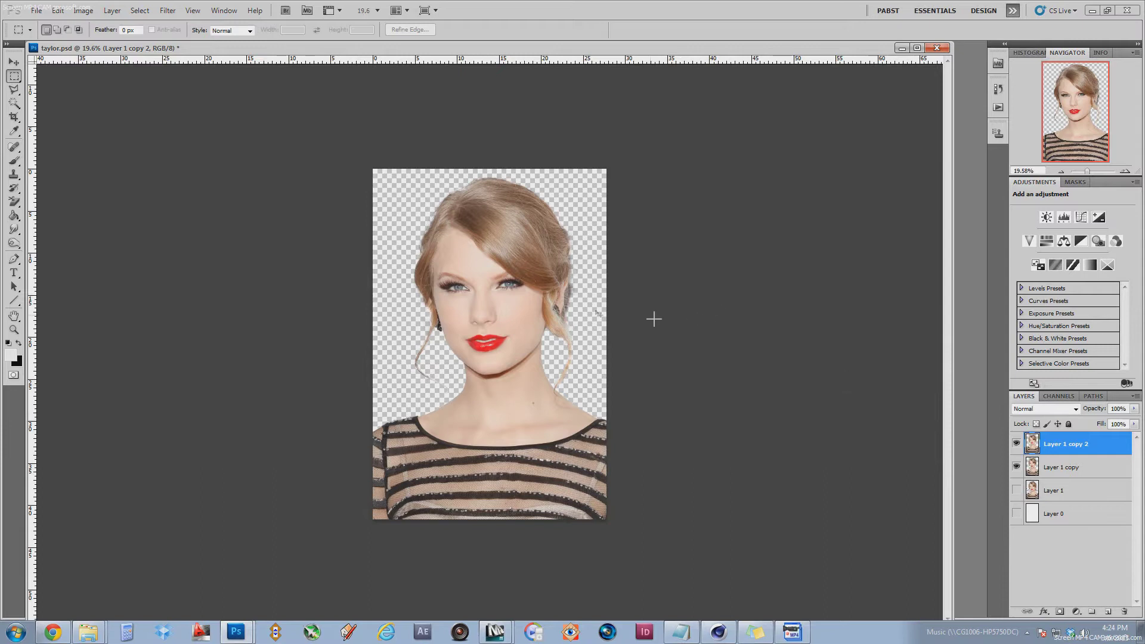
# - Desaturate the duplicated portrait using Hue/Saturation with Saturation -100
pyautogui.hotkey('ctrl', 'u')
pyautogui.moveTo(901, 154); pyautogui.dragTo(842, 154)
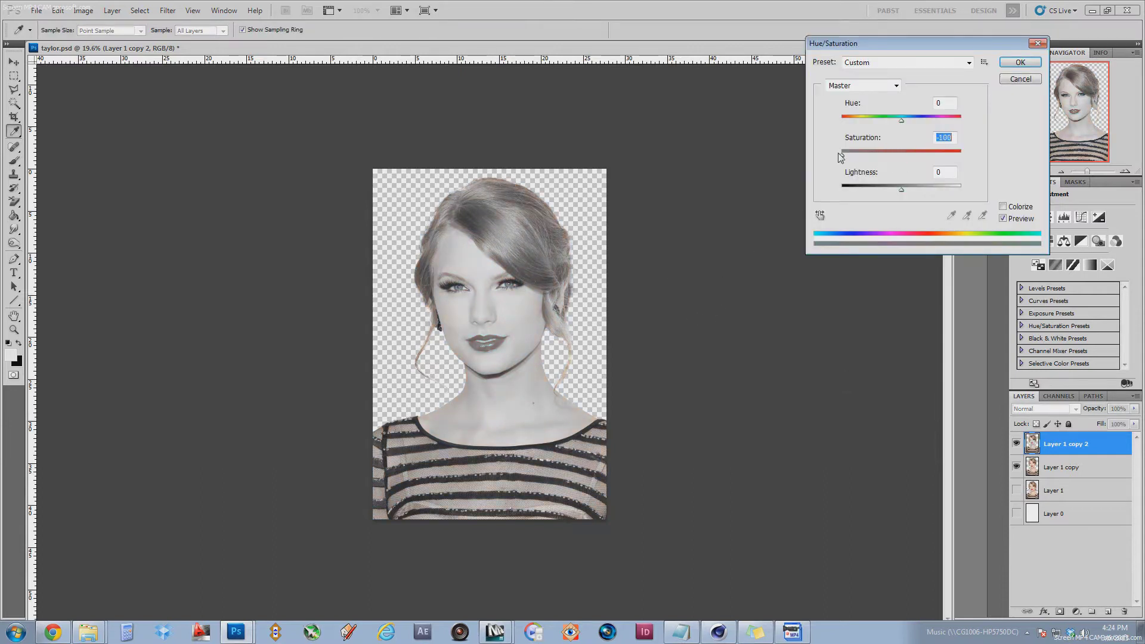
pyautogui.click(1016, 63)
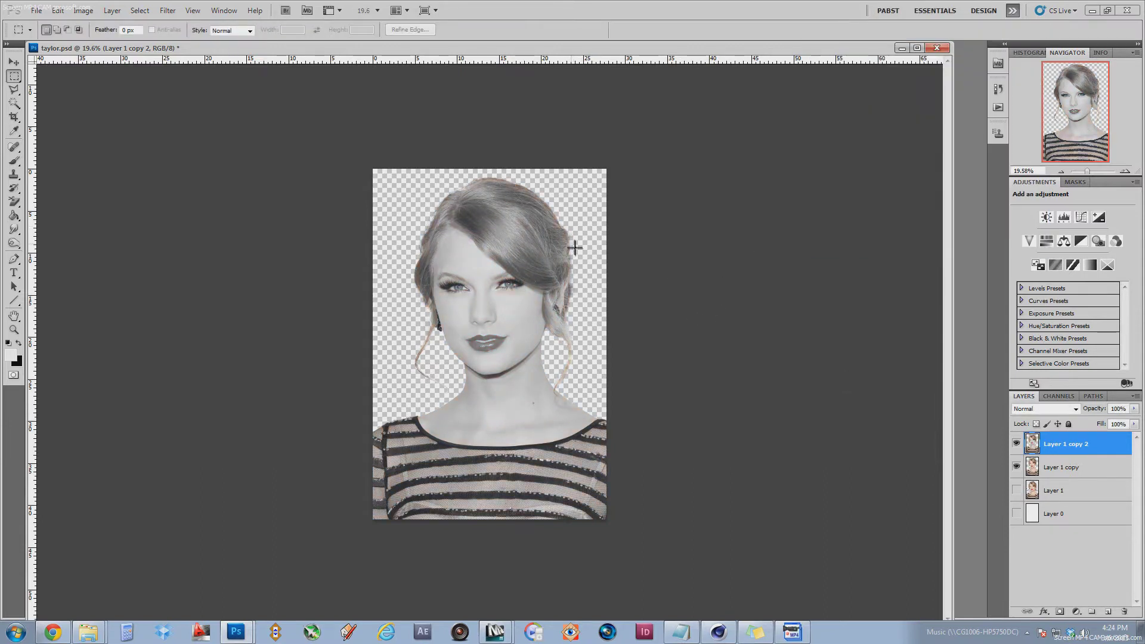
# - Raise the gray portrait's contrast to near pure black and white by narrowing the Levels shadow and highlight inputs
pyautogui.hotkey('ctrl', 'l')
pyautogui.moveTo(732, 479); pyautogui.dragTo(802, 480)
pyautogui.moveTo(884, 478); pyautogui.dragTo(844, 482)
pyautogui.click(843, 478)
pyautogui.click(909, 366)
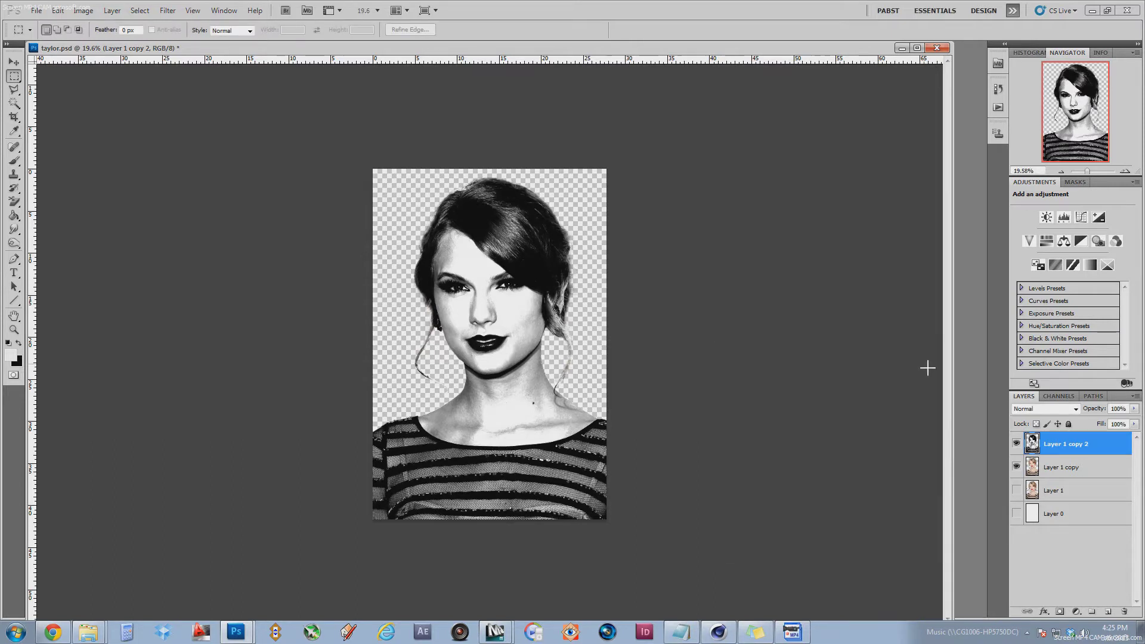
pyautogui.scroll(1, 502, 252)
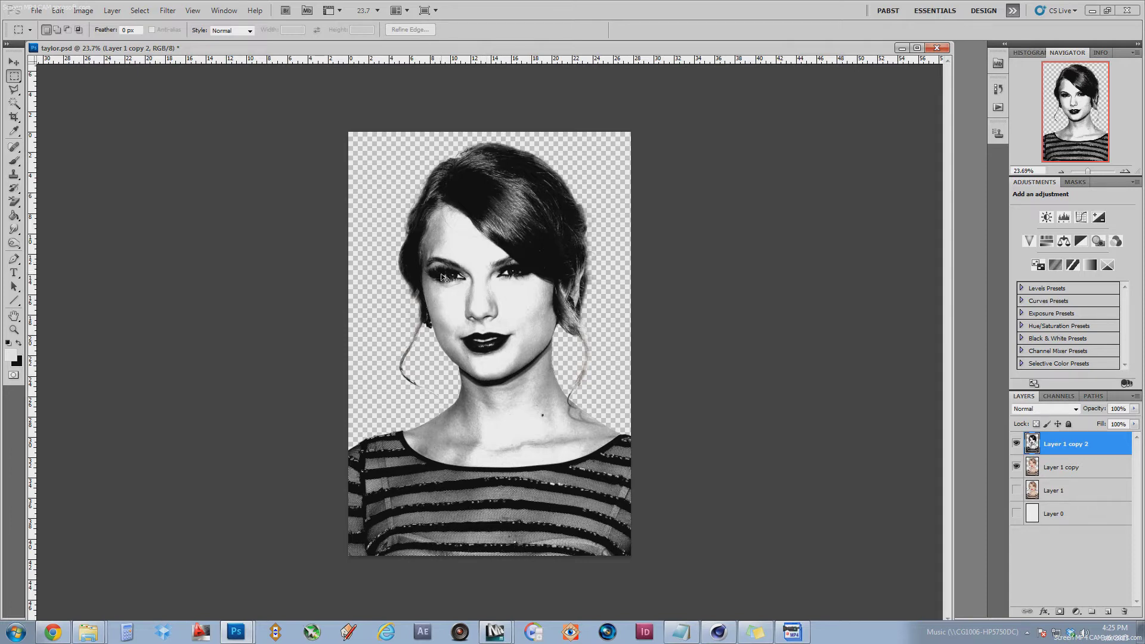
pyautogui.hotkey('ctrl', 'l')
pyautogui.moveTo(871, 353); pyautogui.dragTo(780, 270)
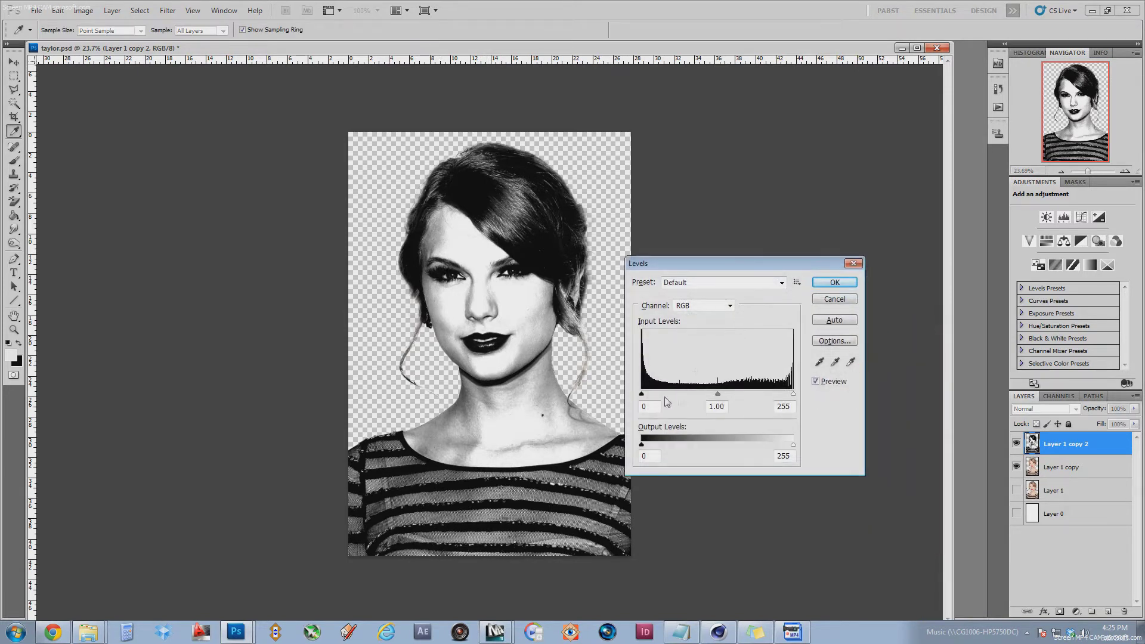
pyautogui.click(841, 300)
pyautogui.scroll(3, 413, 254)
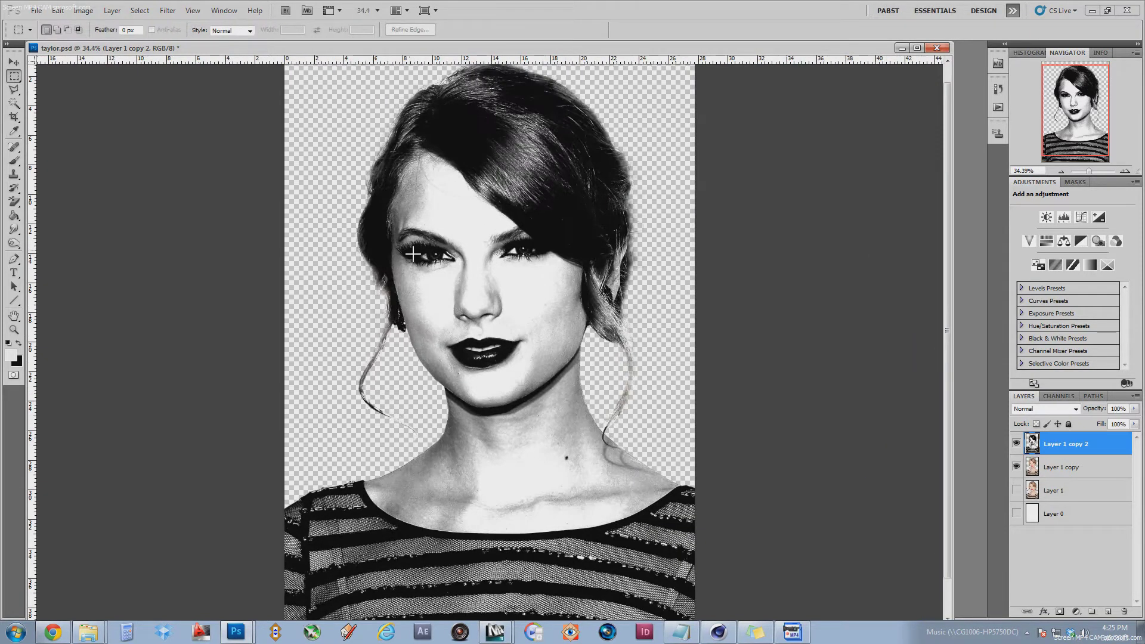
# - Load the RGB composite channel as a selection and save it as a new alpha channel
pyautogui.click(1061, 396)
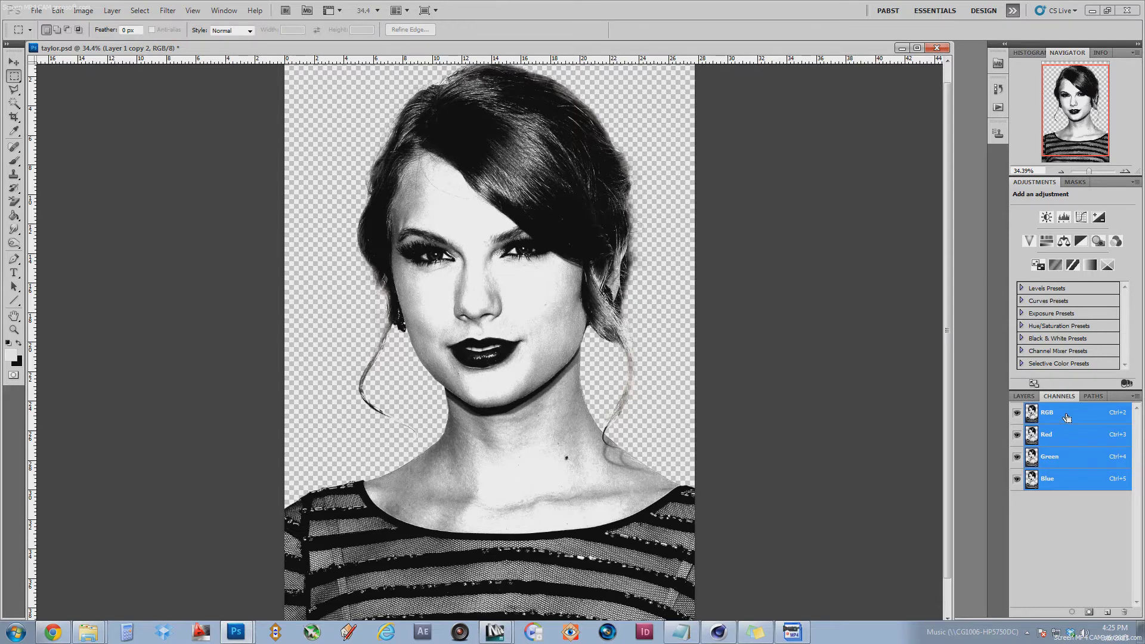
pyautogui.keyDown('ctrl'); pyautogui.click(1067, 418); pyautogui.keyUp('ctrl')
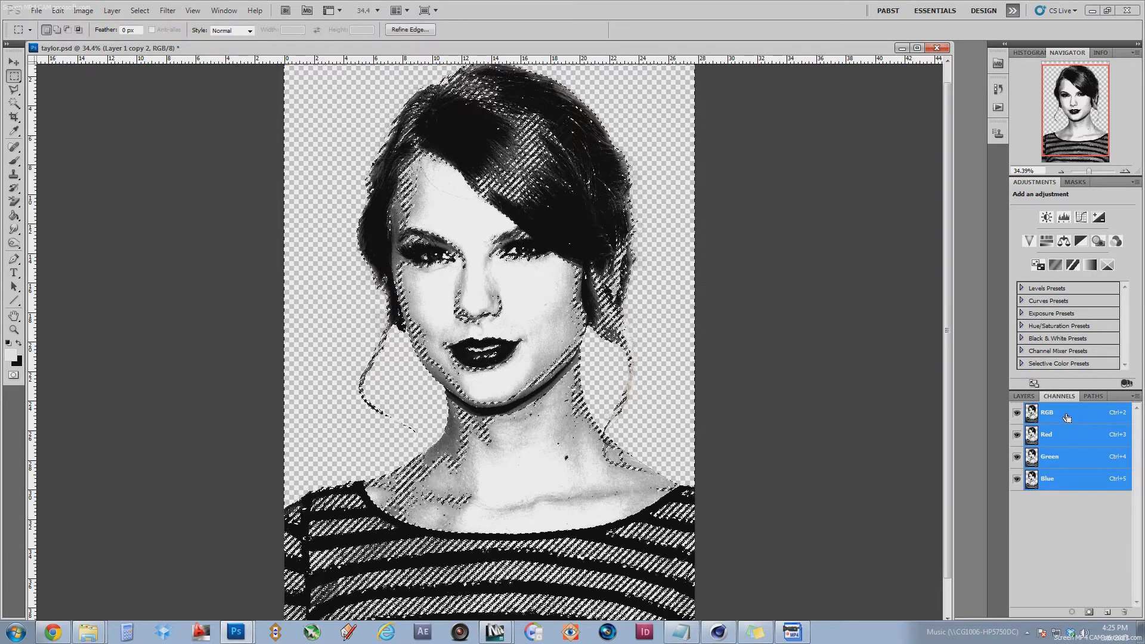
pyautogui.click(1089, 613)
# - Show the Alpha 1 channel, make it the active channel, and clear the selection
pyautogui.click(1018, 502)
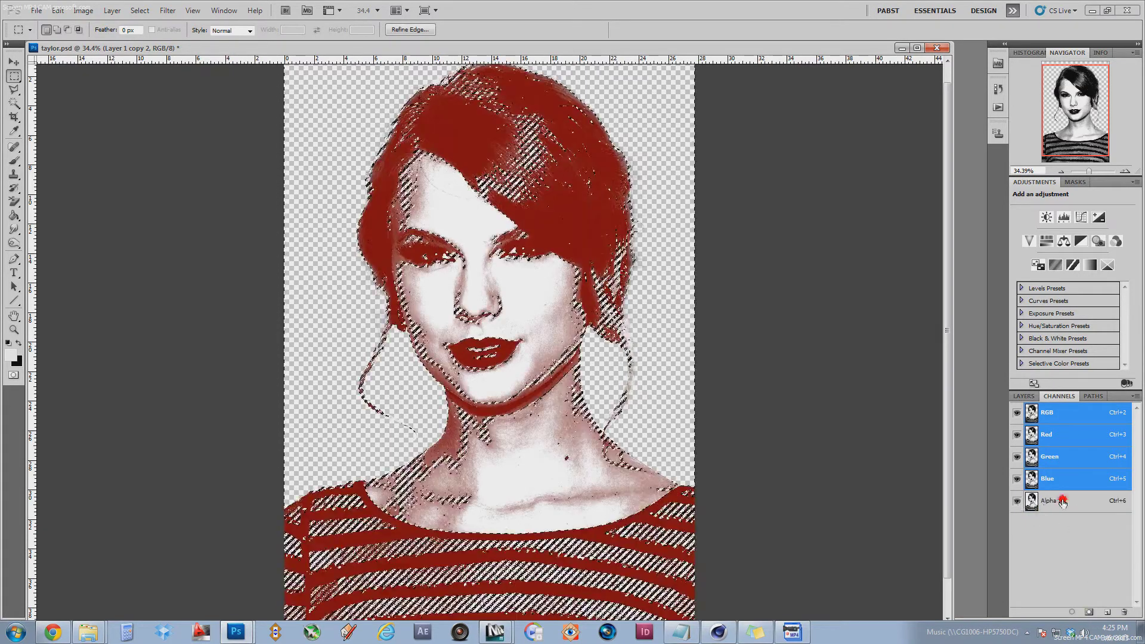
pyautogui.click(1063, 502)
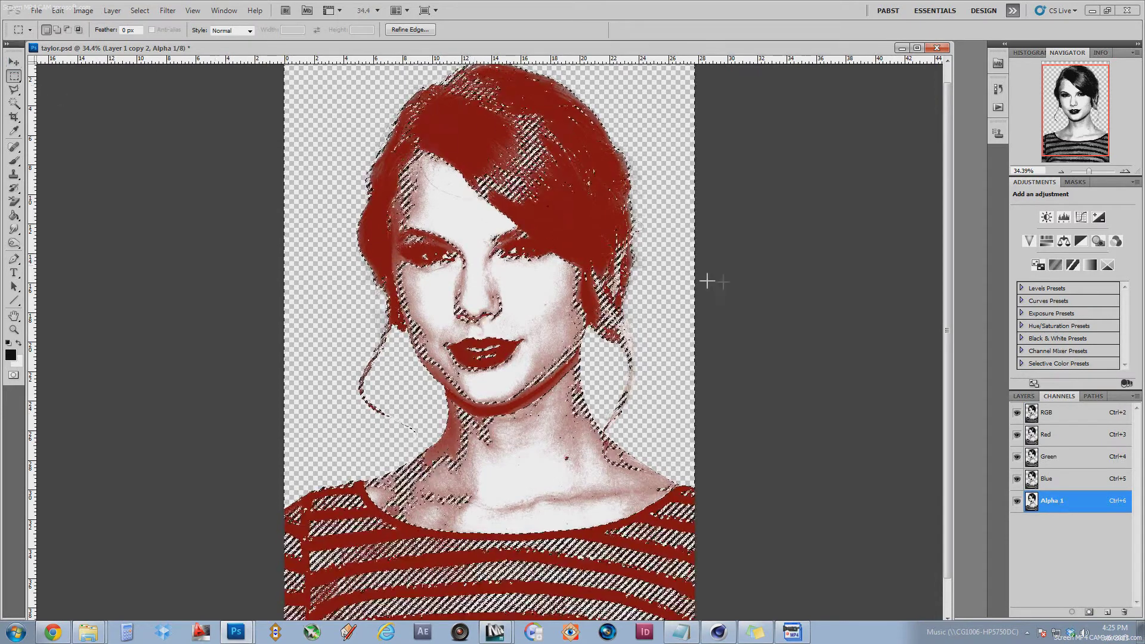
pyautogui.hotkey('ctrl', 'd')
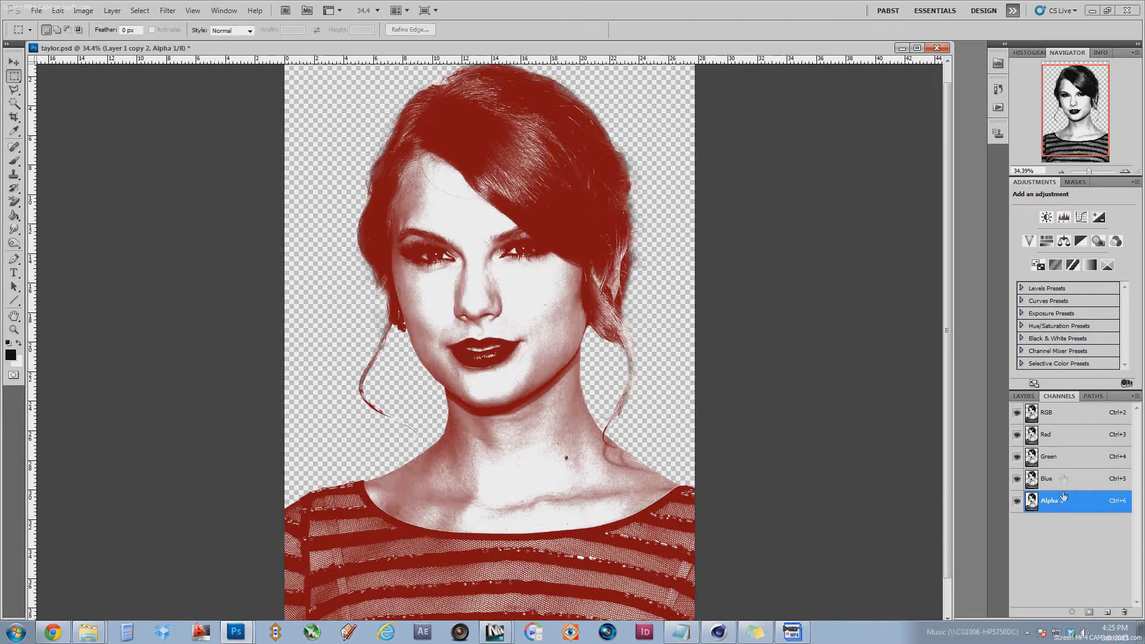
pyautogui.click(1017, 502)
pyautogui.click(1017, 502)
# - Copy the entire Alpha 1 channel and create a new document with the preset settings
pyautogui.hotkey('ctrl', 'a')
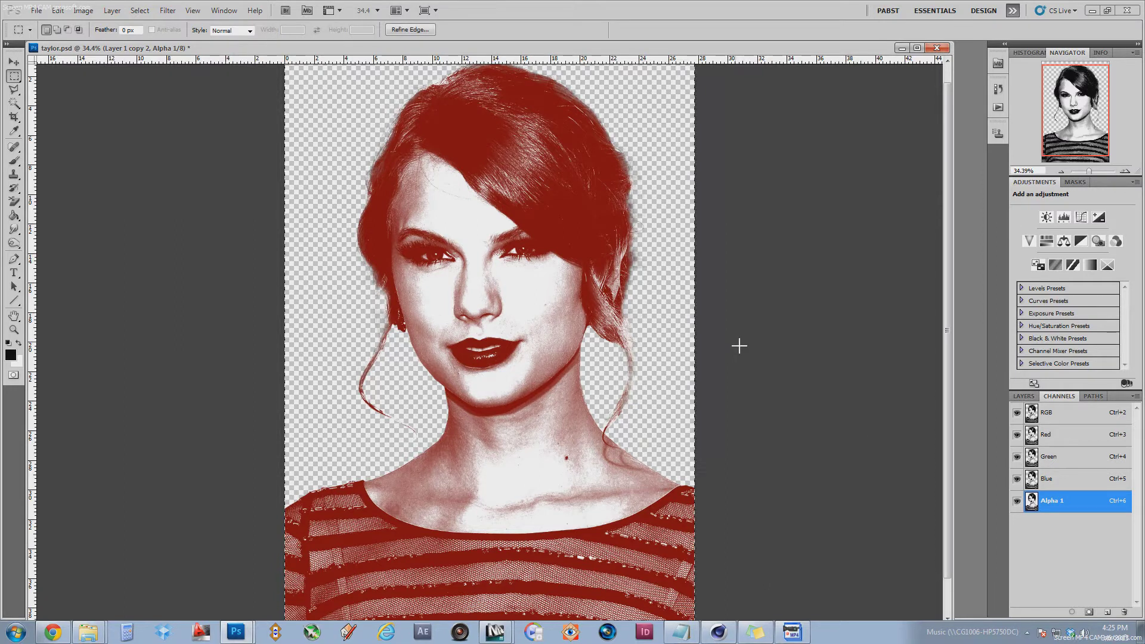
pyautogui.hotkey('ctrl', 'c')
pyautogui.hotkey('ctrl', 'n')
pyautogui.press('Return')
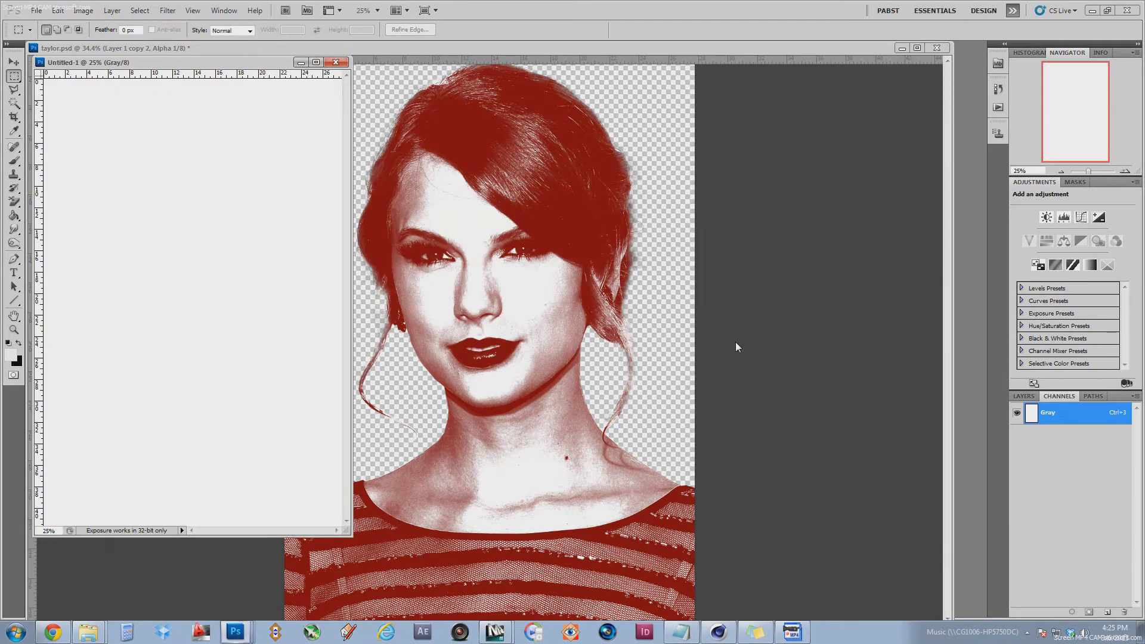
# - Paste the copied alpha channel portrait into the new grayscale document and show its layers
pyautogui.hotkey('ctrl', 'v')
pyautogui.moveTo(240, 63); pyautogui.dragTo(542, 80)
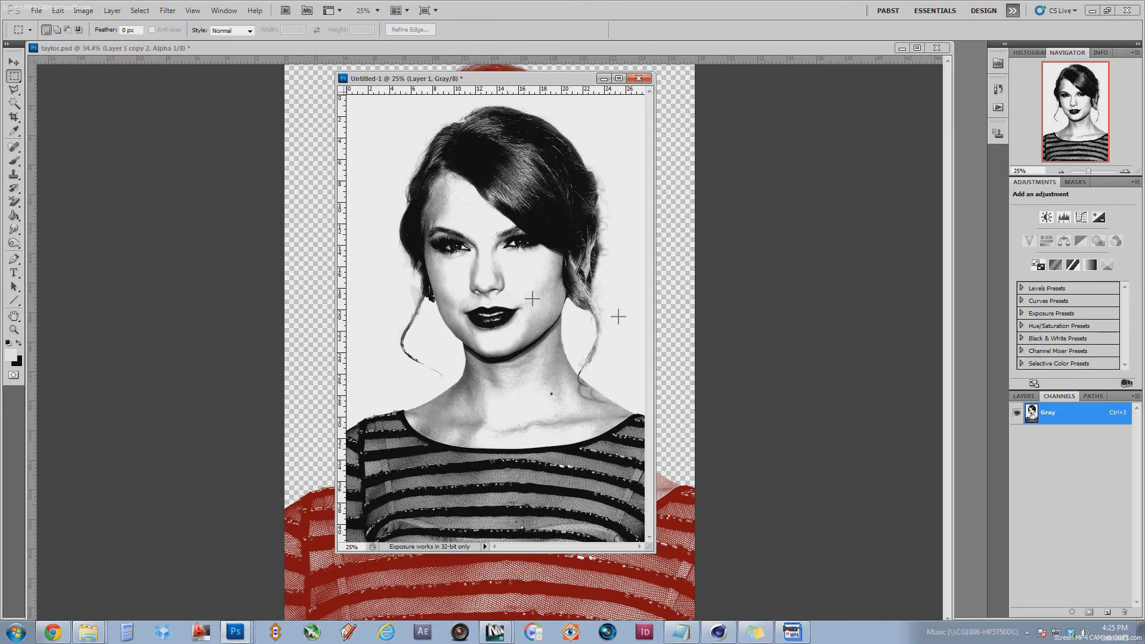
pyautogui.click(1024, 396)
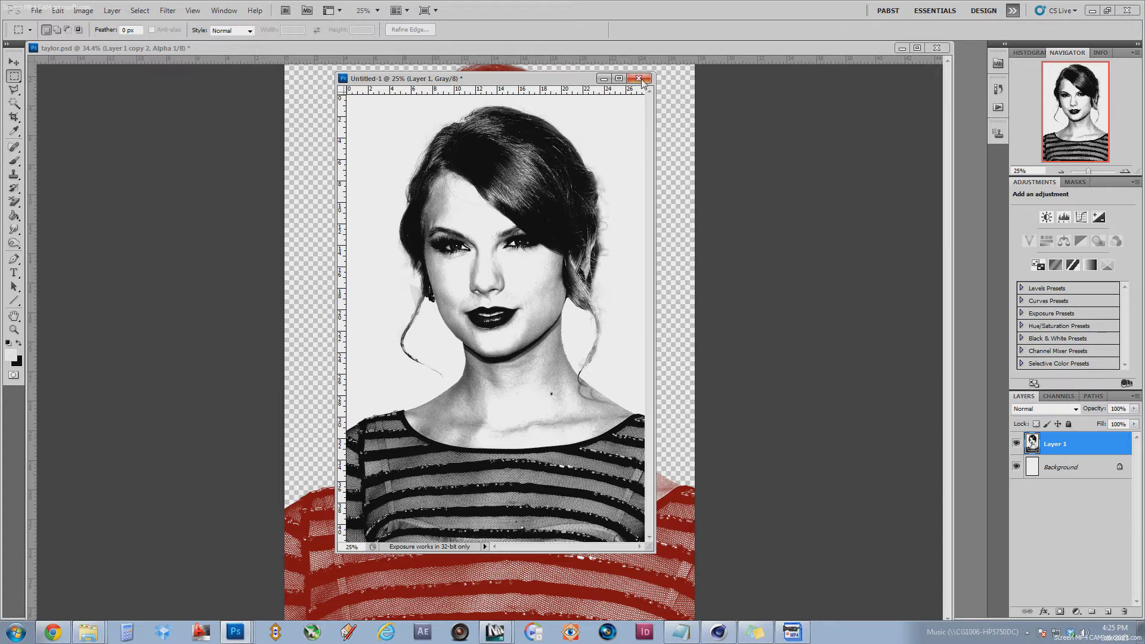
# - Apply a Gaussian Blur to the pasted black-and-white portrait, keeping the preset radius
pyautogui.click(36, 11)
pyautogui.click(168, 11)
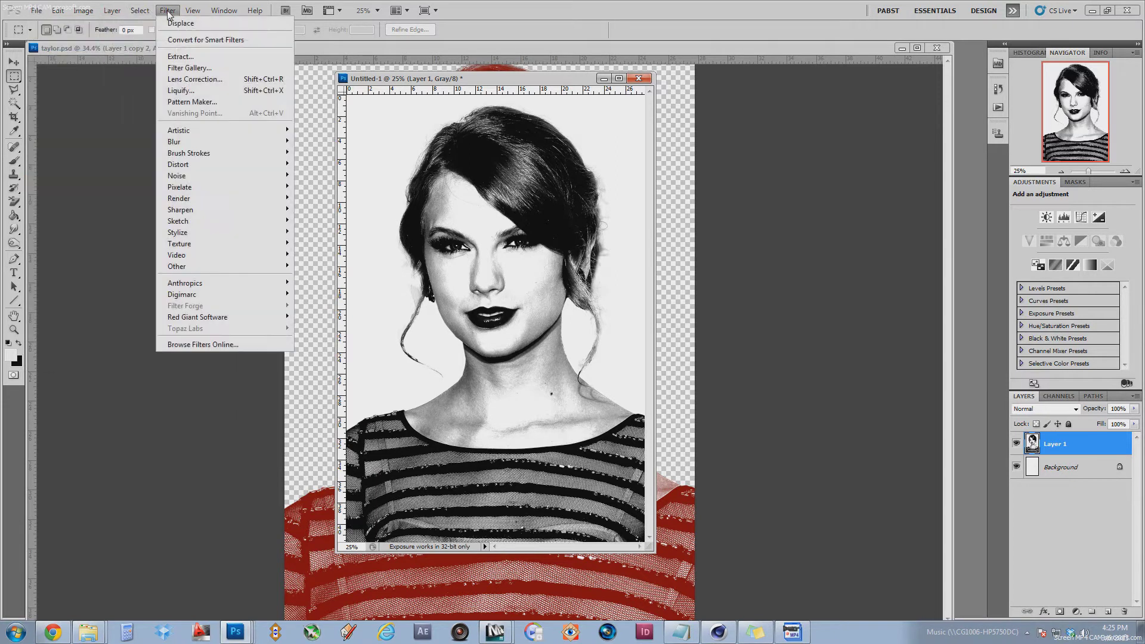
pyautogui.moveTo(205, 143)
pyautogui.click(322, 187)
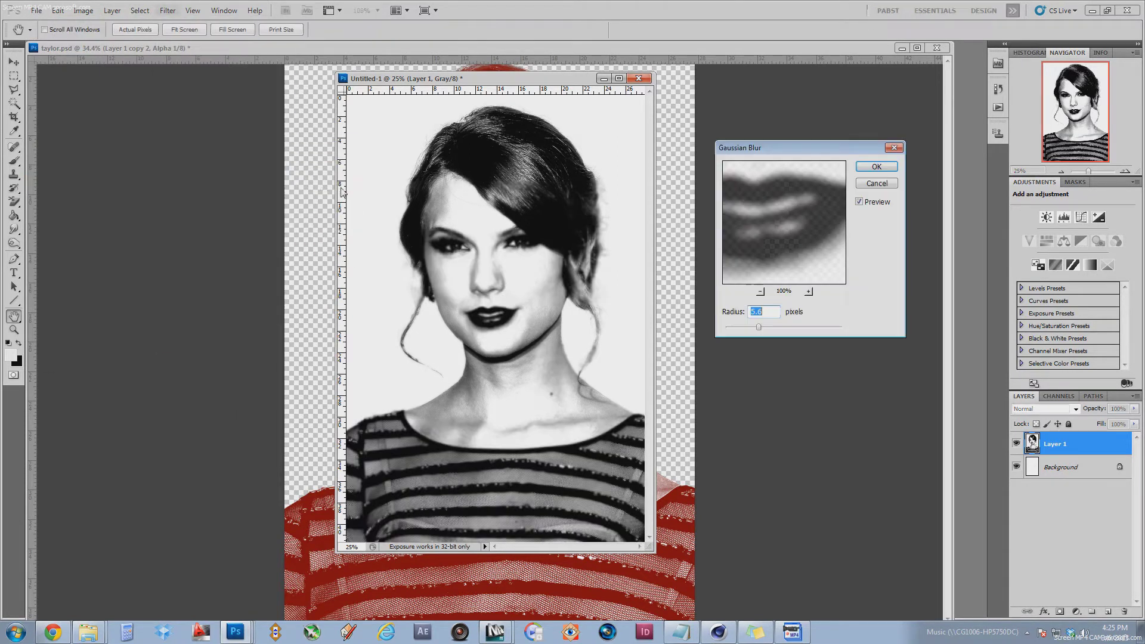
pyautogui.click(869, 165)
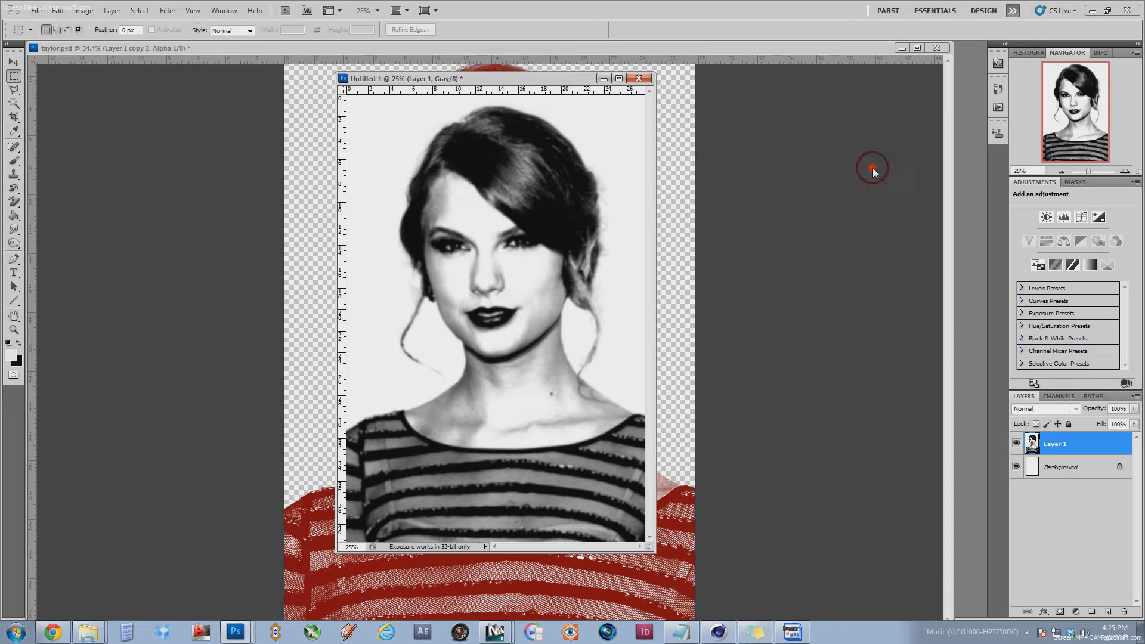
# - Save the blurred portrait as a Photoshop file called "taylor psd map" in the TUTS folder, with Maximize Compatibility on
pyautogui.click(37, 11)
pyautogui.click(77, 192)
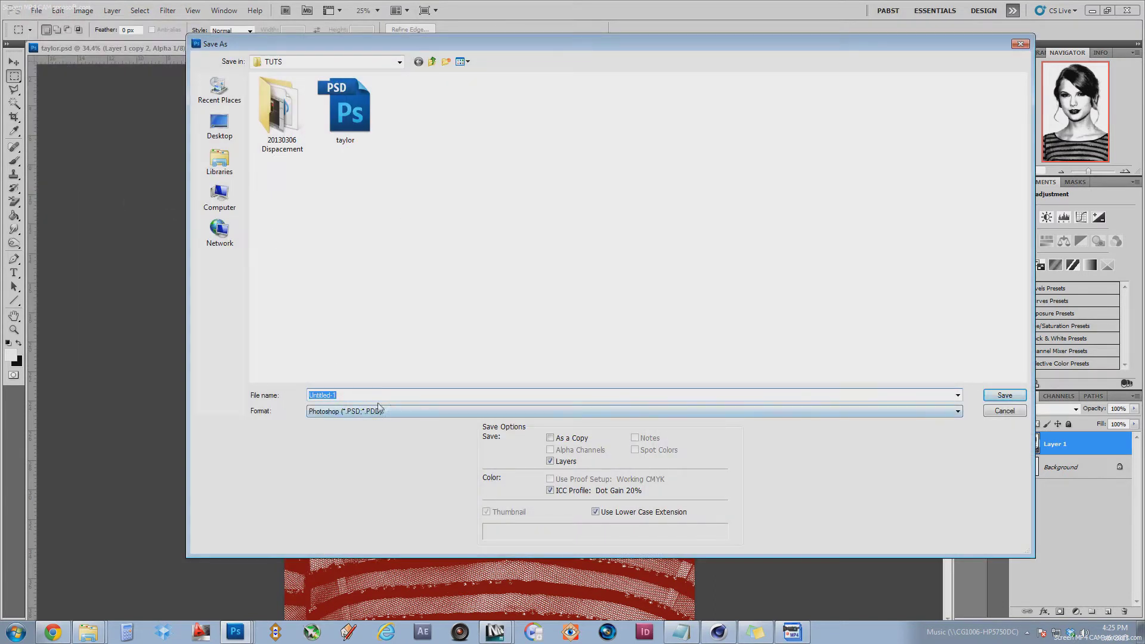
pyautogui.click(366, 391)
pyautogui.moveTo(383, 398); pyautogui.dragTo(227, 392)
pyautogui.write('taylor psd map')
pyautogui.press('Return')
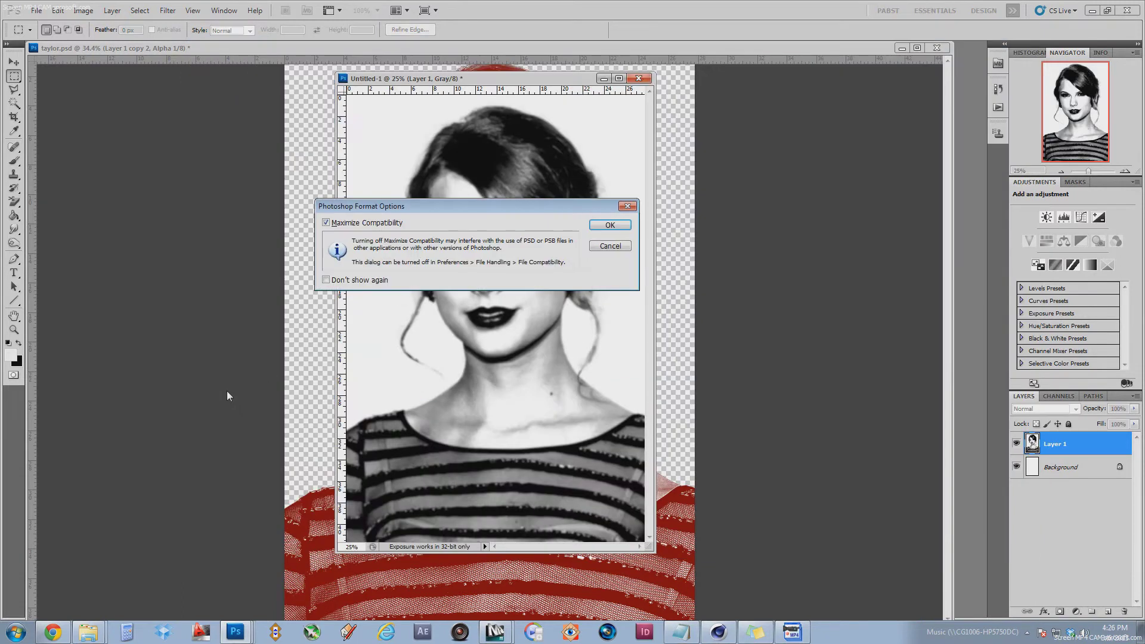
pyautogui.click(610, 225)
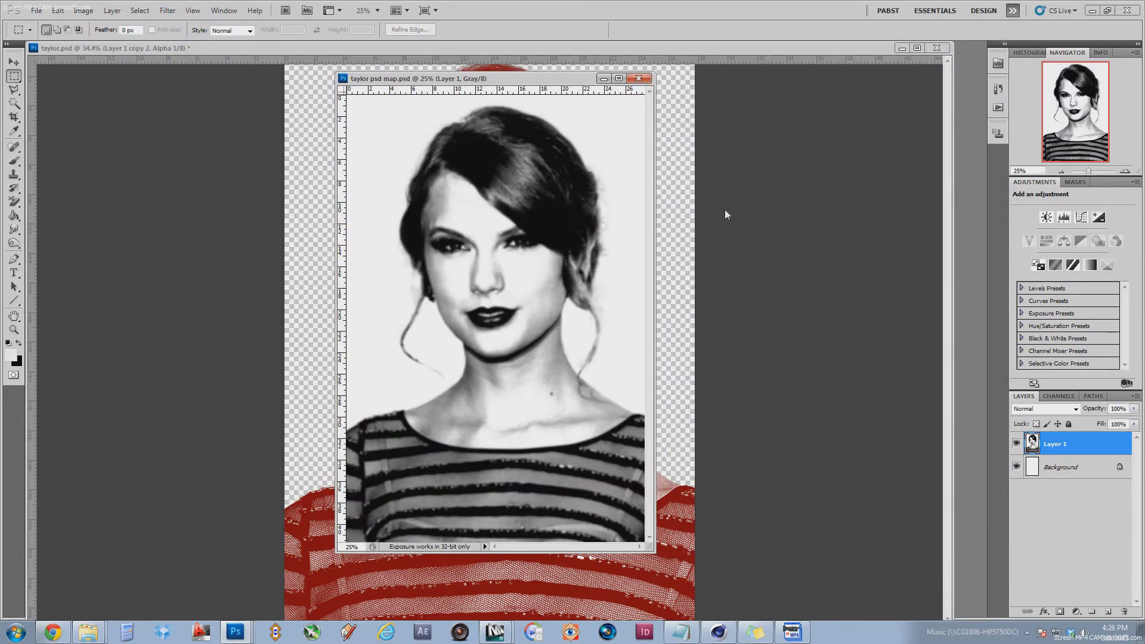
# - Close the map document and return taylor.psd to its normal composite view without the red alpha overlay
pyautogui.hotkey('ctrl', 'w')
pyautogui.hotkey('ctrl', 'd')
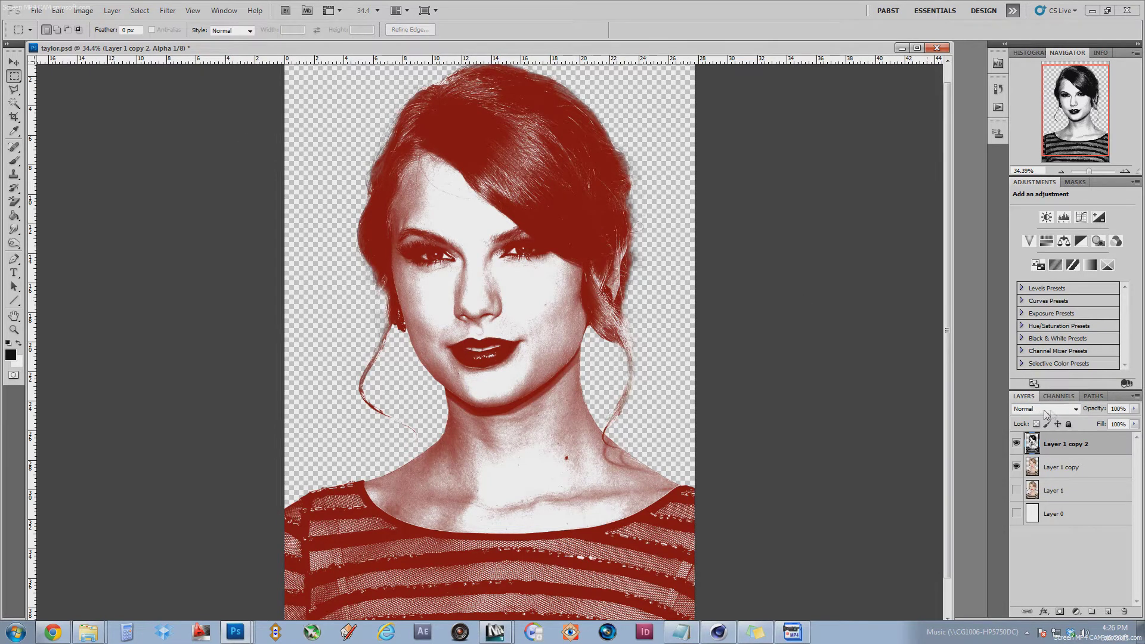
pyautogui.click(1059, 397)
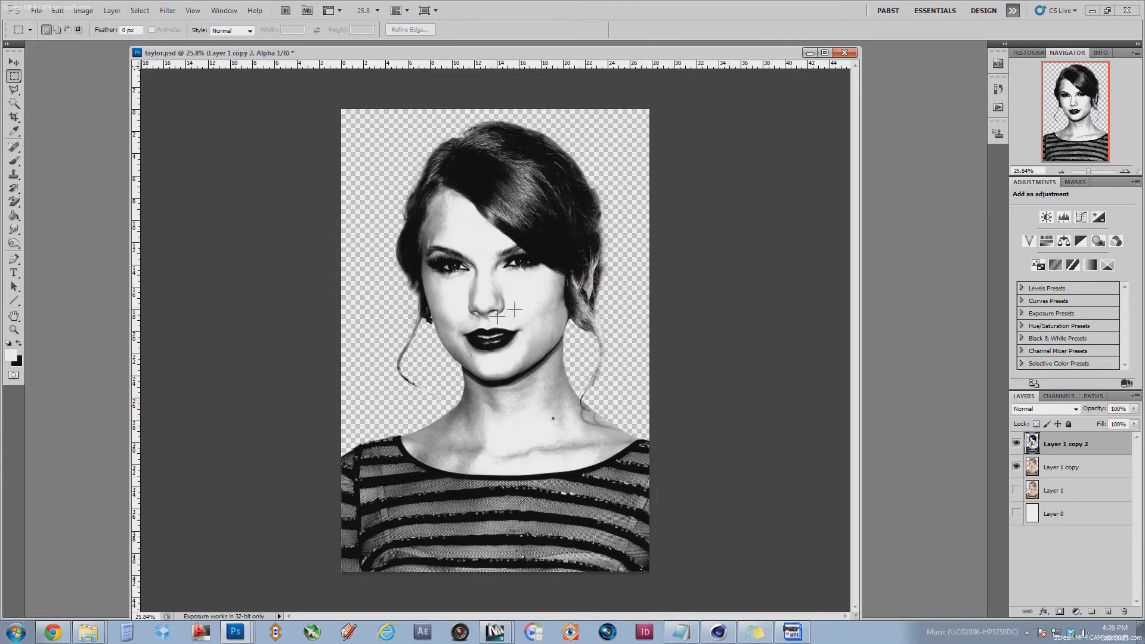
# - Switch to Chrome, copy the red rose pattern image, and return to Photoshop
pyautogui.click(53, 632)
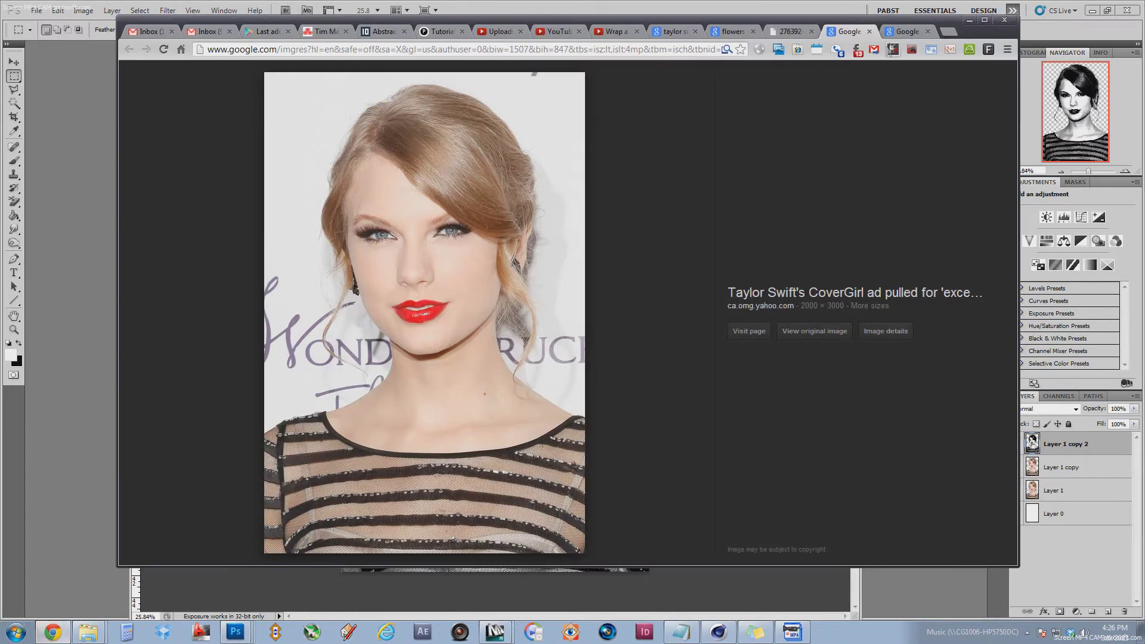
pyautogui.click(796, 33)
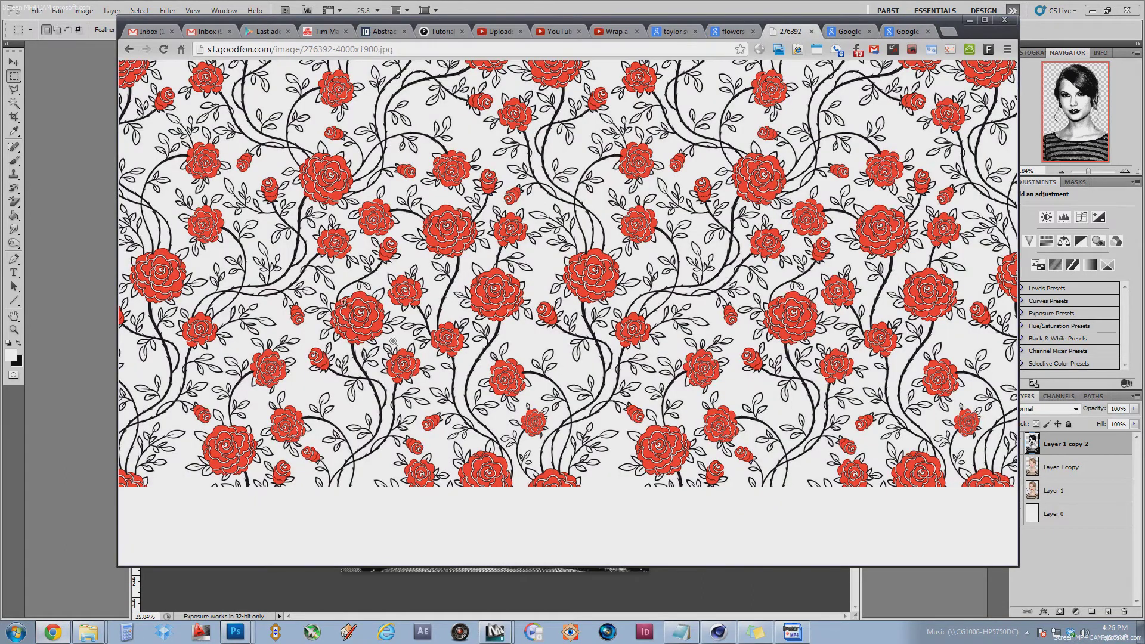
pyautogui.rightClick(596, 234)
pyautogui.click(630, 275)
pyautogui.click(969, 20)
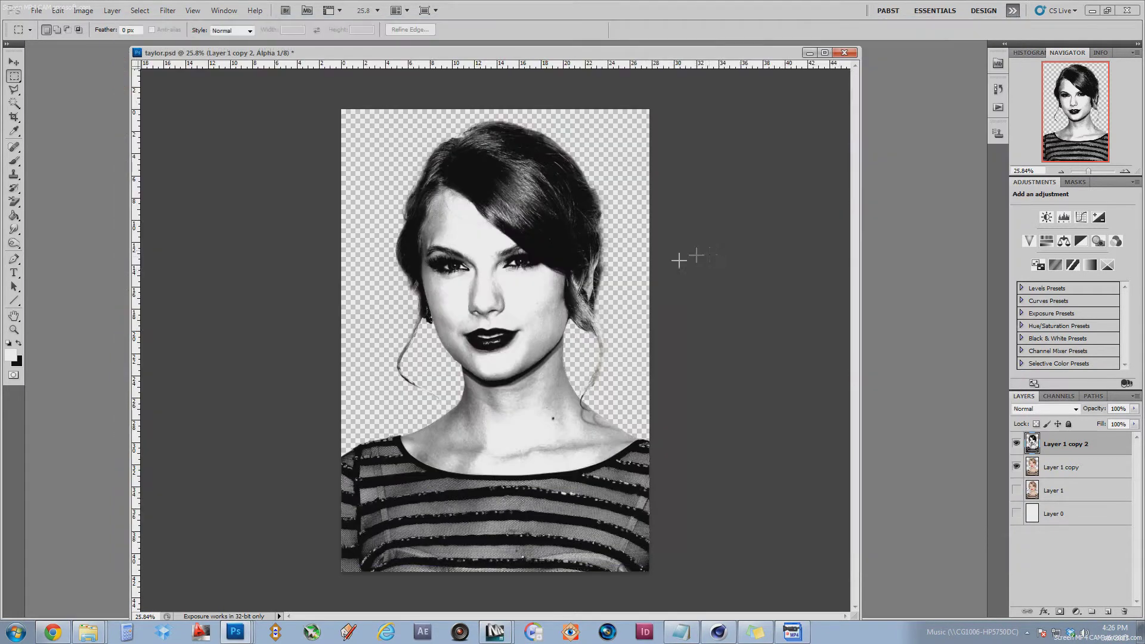
# - Paste the rose pattern into a new document and bring it into taylor.psd as a layer covering the portrait's face
pyautogui.hotkey('ctrl', 'v')
pyautogui.keyDown('ctrl'); pyautogui.click(716, 266); pyautogui.keyUp('ctrl')
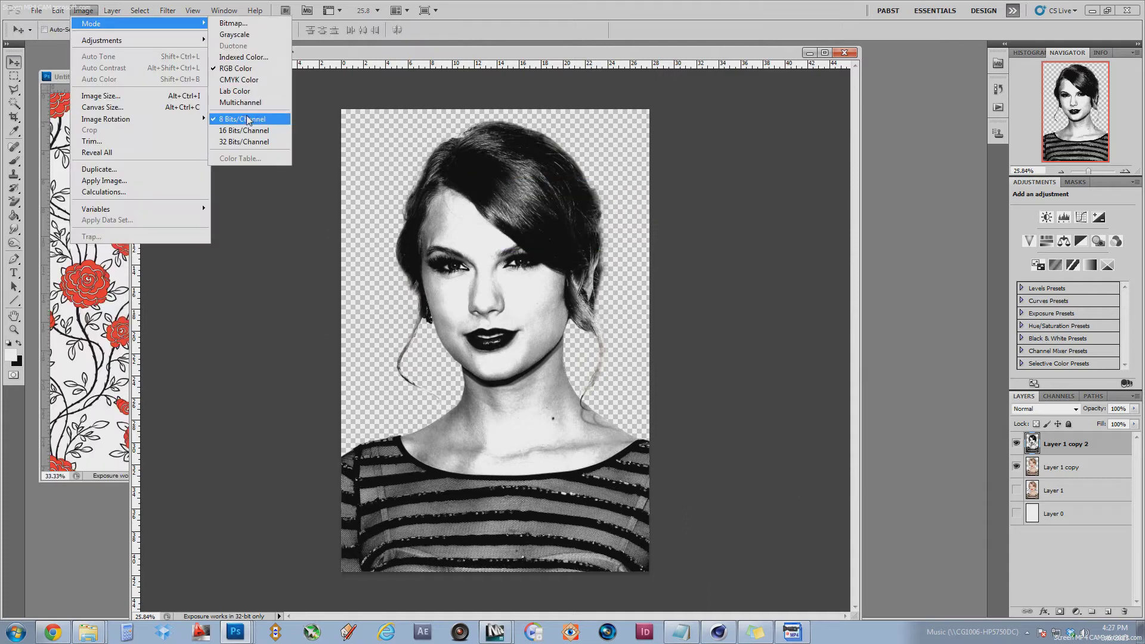
pyautogui.click(248, 119)
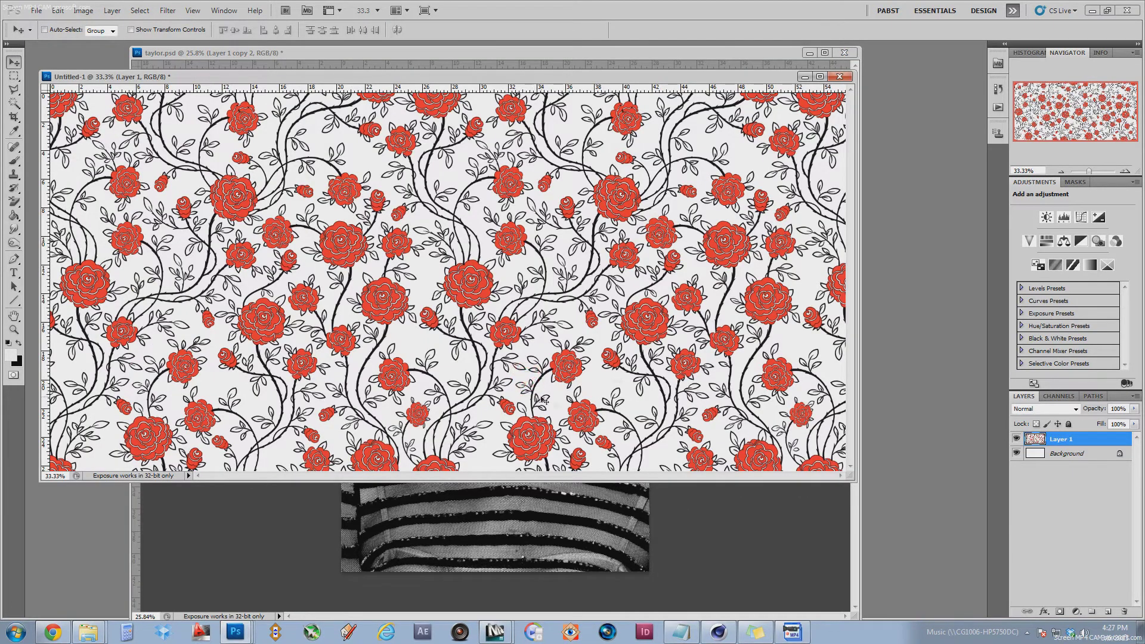
pyautogui.moveTo(512, 421); pyautogui.dragTo(526, 502)
pyautogui.scroll(-2, 521, 380)
pyautogui.moveTo(509, 410); pyautogui.dragTo(536, 365)
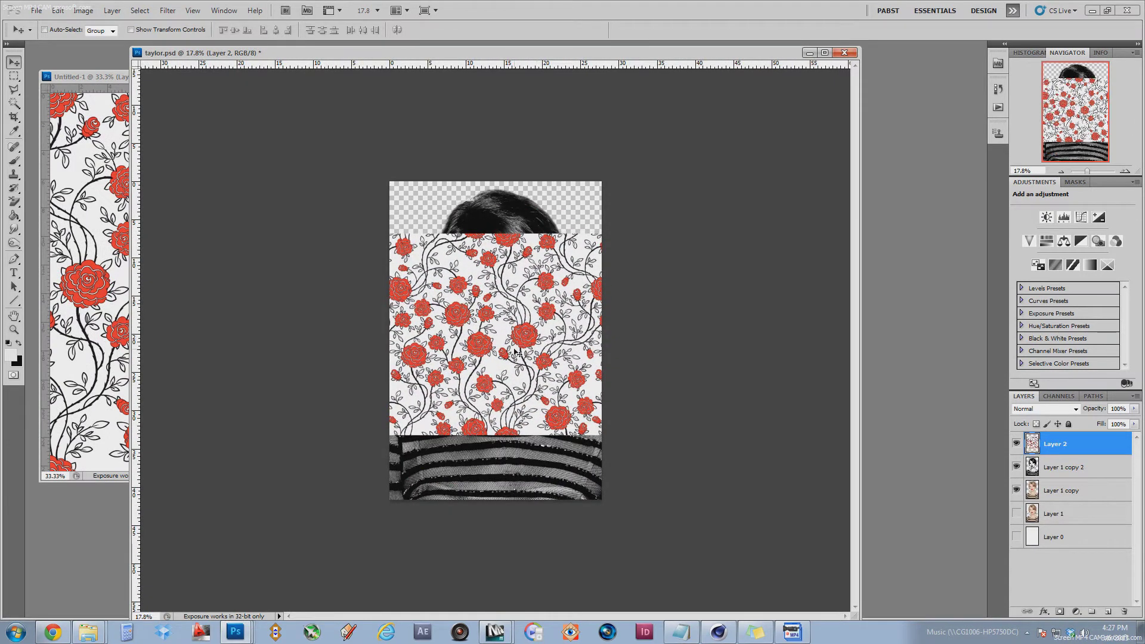
# - Scale the rose pattern layer up slightly to about 100.85% in width and height
pyautogui.hotkey('ctrl', 't')
pyautogui.moveTo(296, 231); pyautogui.dragTo(295, 231)
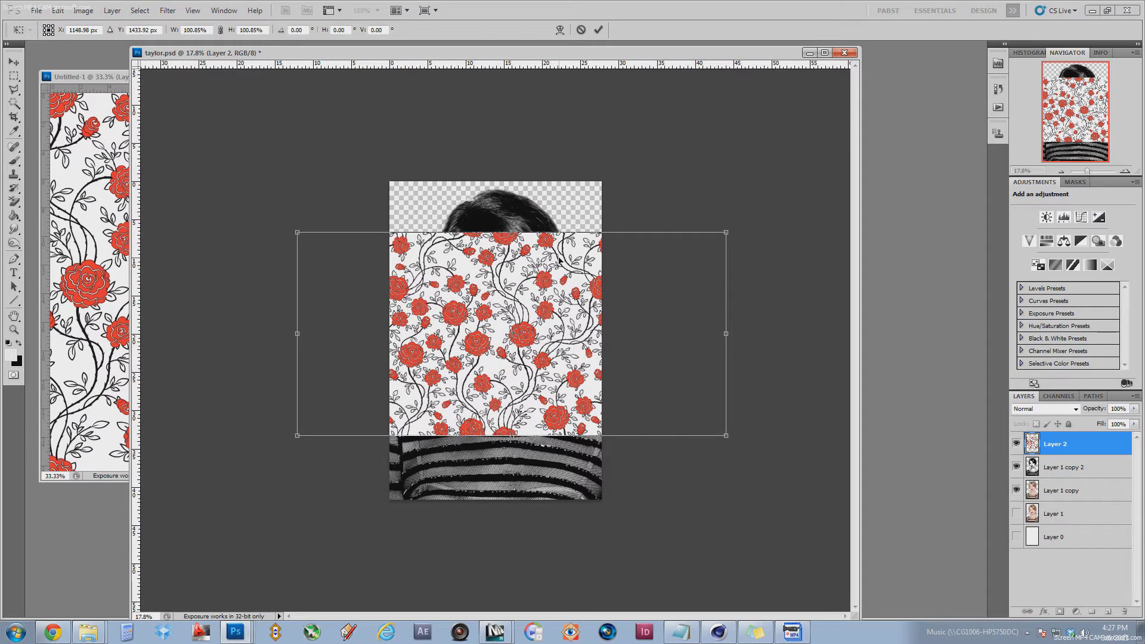
pyautogui.press('Return')
# - Lower the rose layer's opacity to 73% to check its placement over the face, and restore it to 100%
pyautogui.scroll(2, 525, 315)
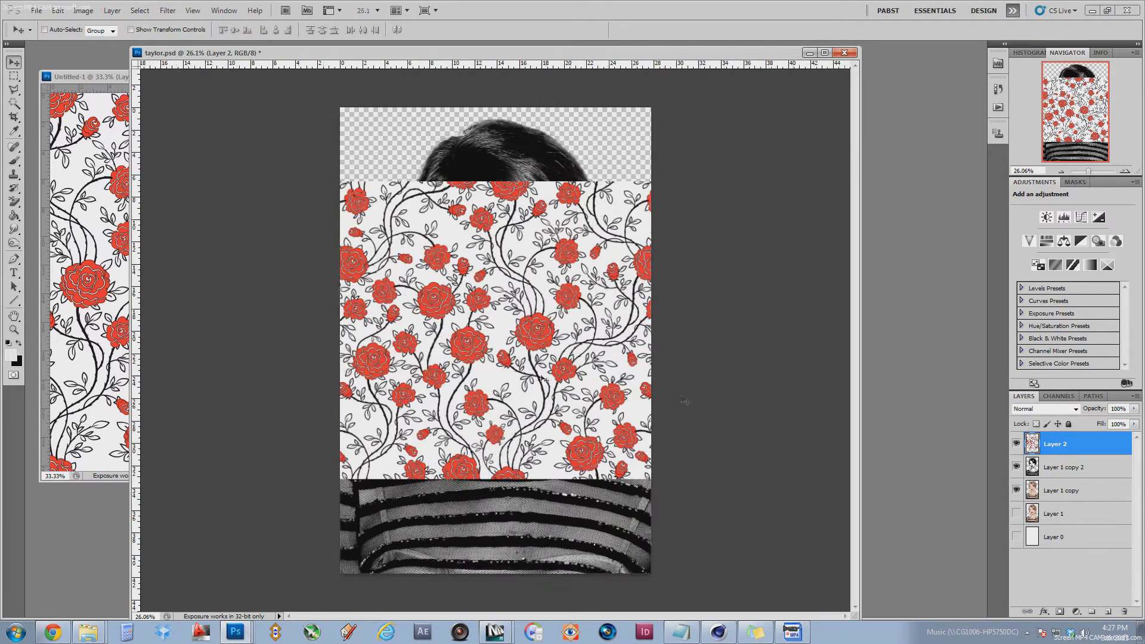
pyautogui.click(1135, 409)
pyautogui.moveTo(1131, 420); pyautogui.dragTo(1118, 420)
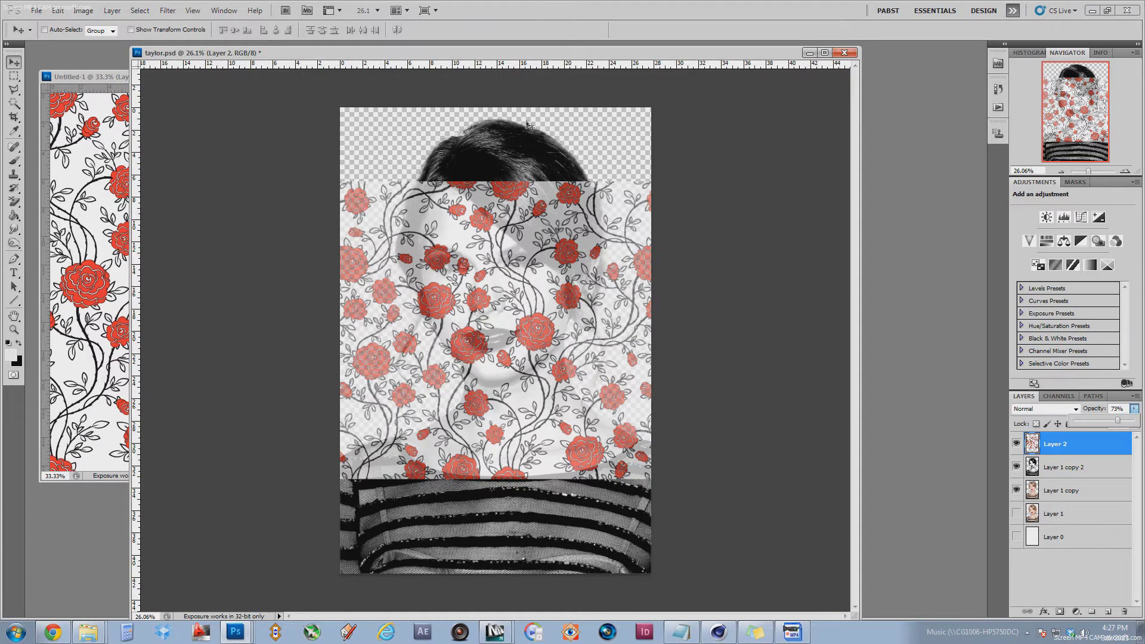
pyautogui.moveTo(527, 70)
pyautogui.mouseDown()
pyautogui.moveTo(501, 471)
pyautogui.moveTo(499, 192)
pyautogui.moveTo(533, 54)
pyautogui.mouseUp()
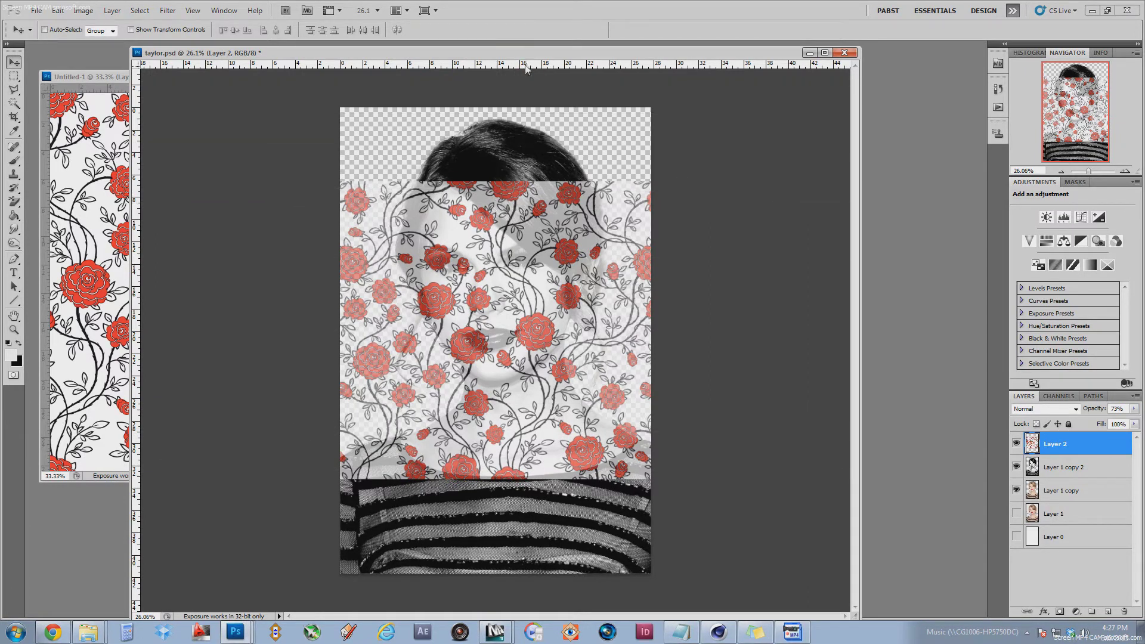
pyautogui.click(1134, 411)
pyautogui.moveTo(1123, 421); pyautogui.dragTo(1140, 421)
# - Duplicate the rose layer and displace the copy using "taylor psd map", with scale 10 both ways, Stretch To Fit and Repeat Edge Pixels
pyautogui.moveTo(1068, 454); pyautogui.dragTo(1109, 612)
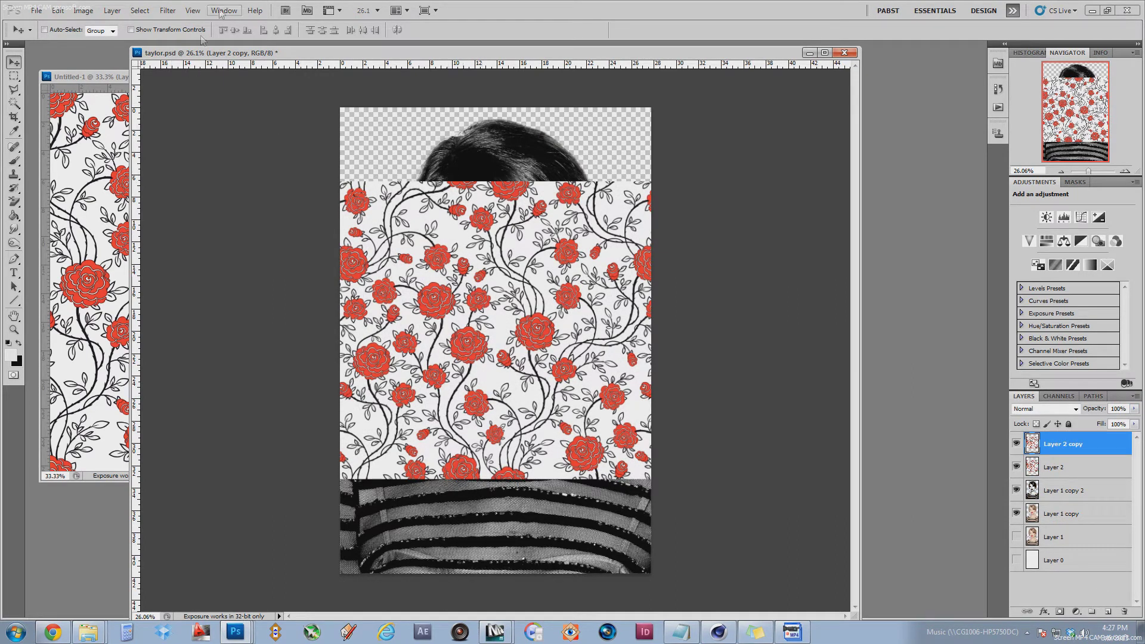
pyautogui.click(168, 10)
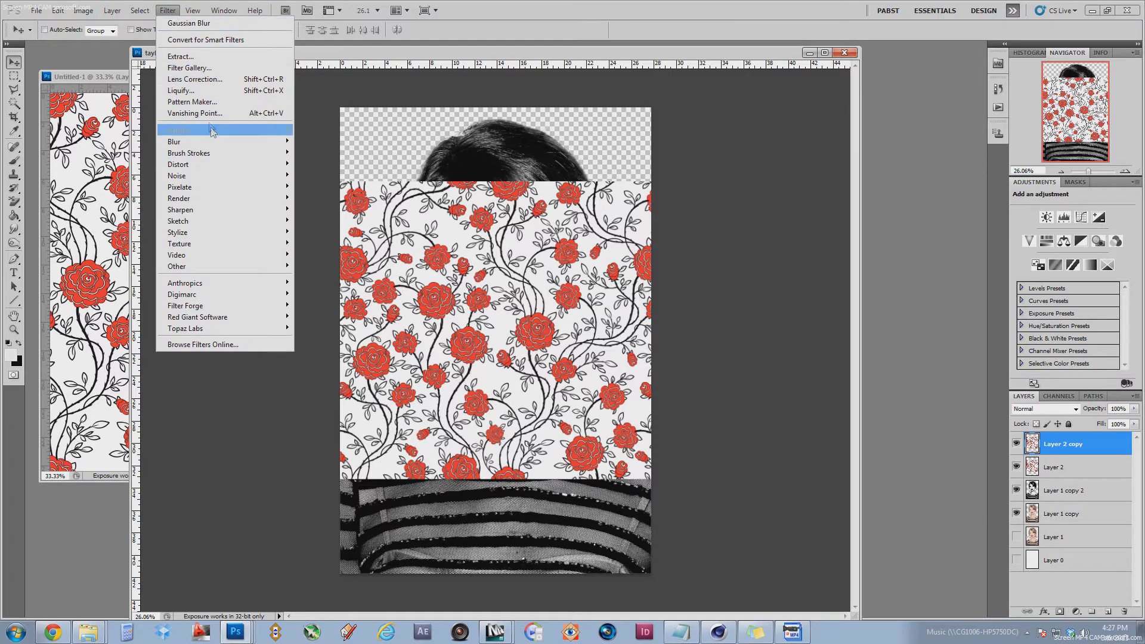
pyautogui.moveTo(213, 164)
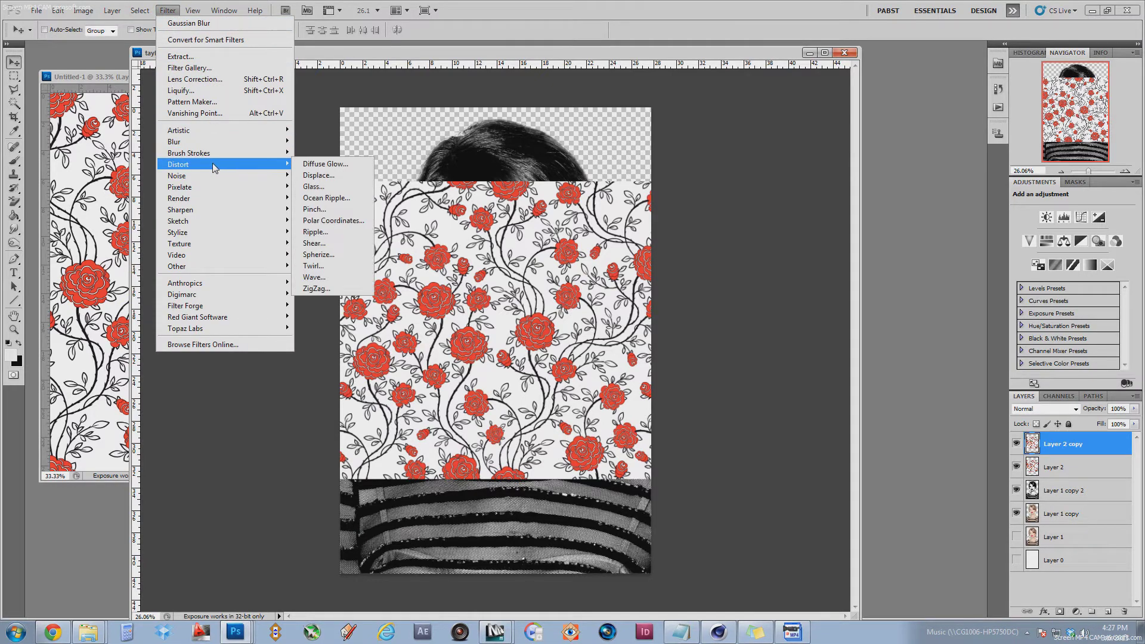
pyautogui.click(339, 176)
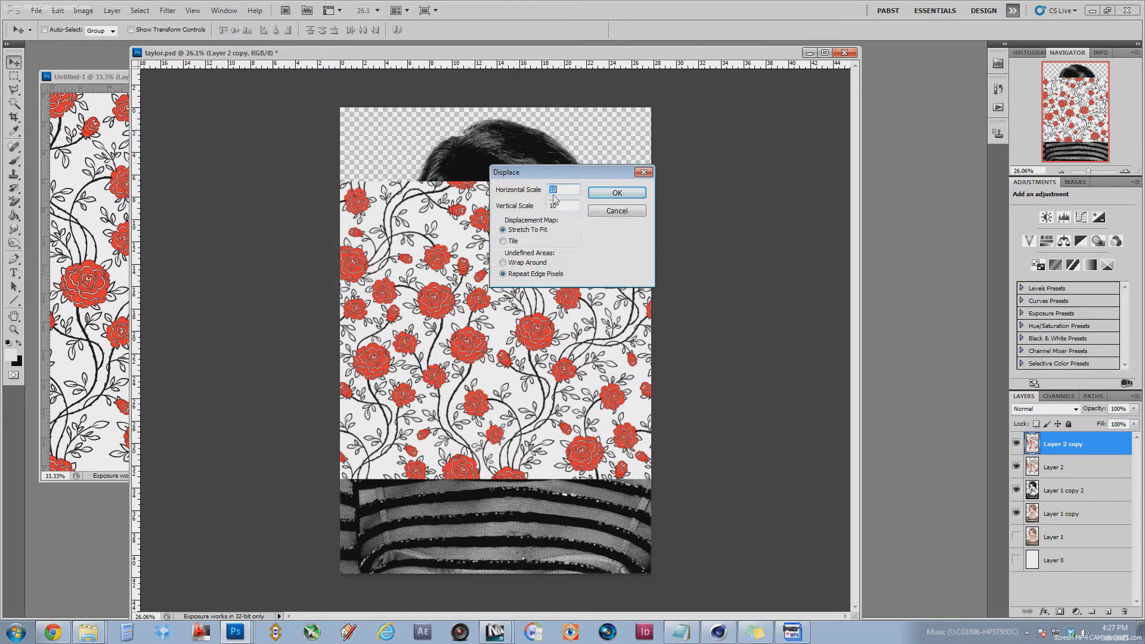
pyautogui.click(607, 194)
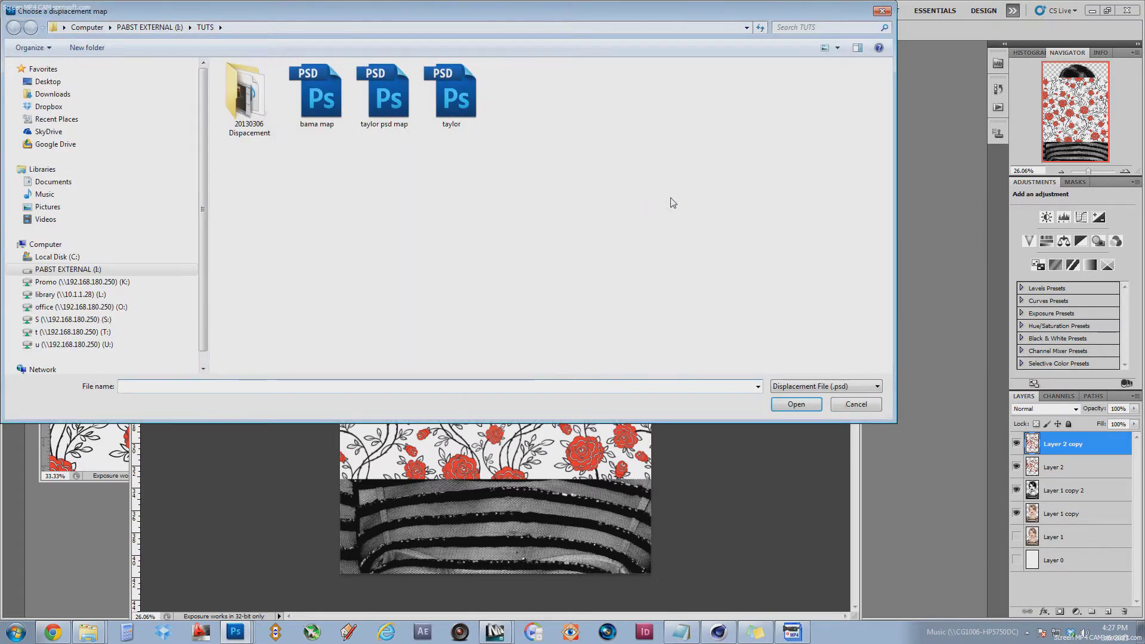
pyautogui.click(393, 113)
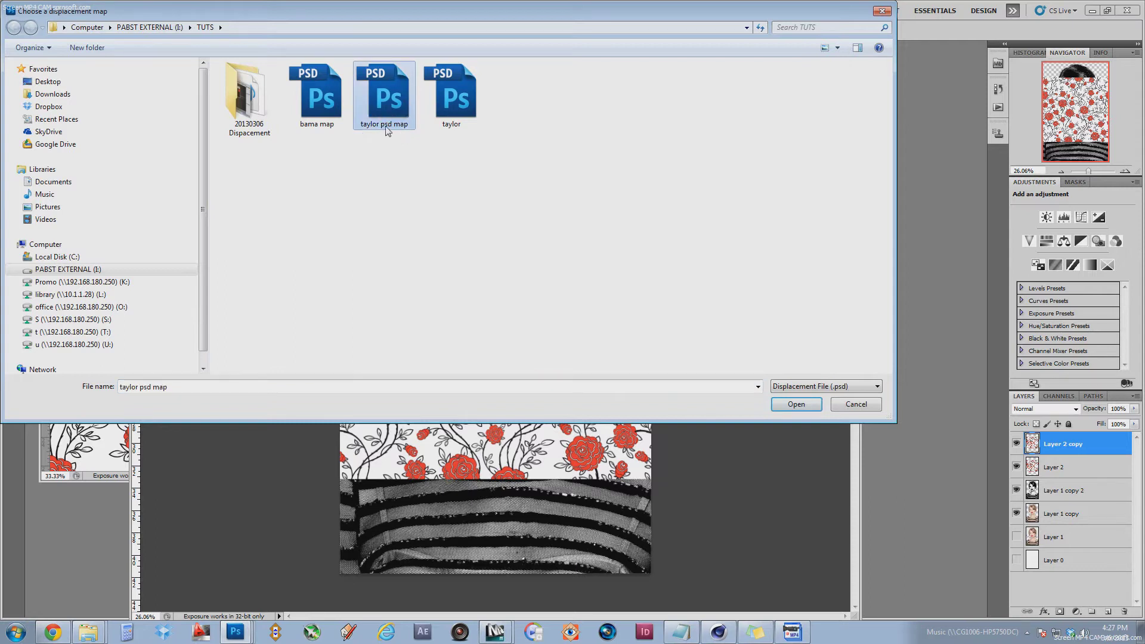
pyautogui.click(800, 410)
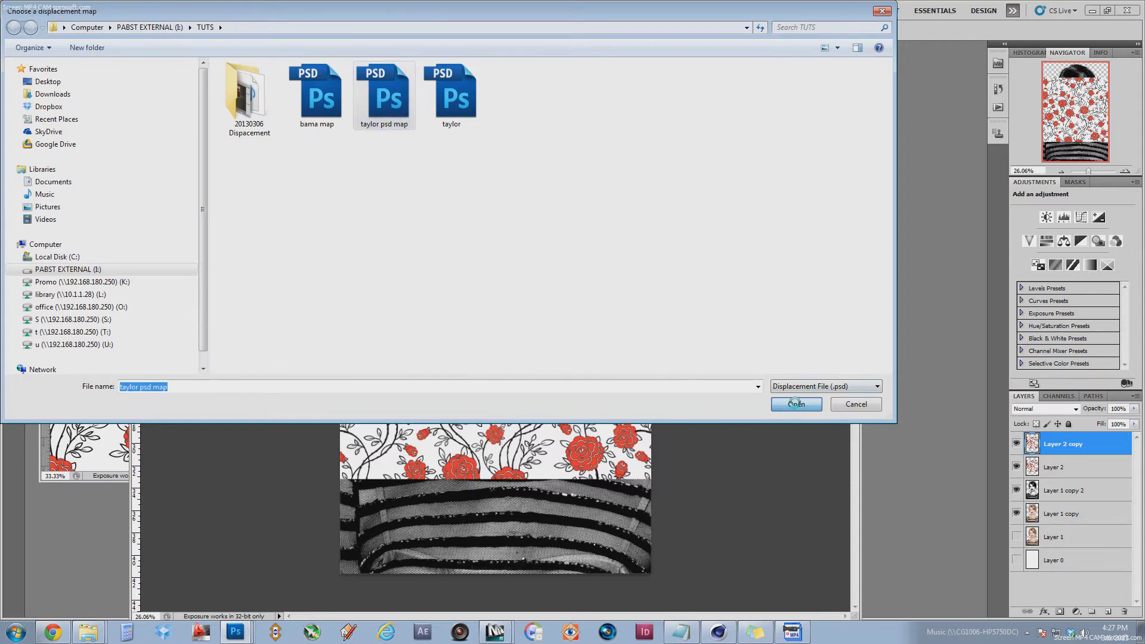
# - Examine the displaced roses up close and try darkening blend modes such as Linear Burn on the copy
pyautogui.scroll(5, 523, 310)
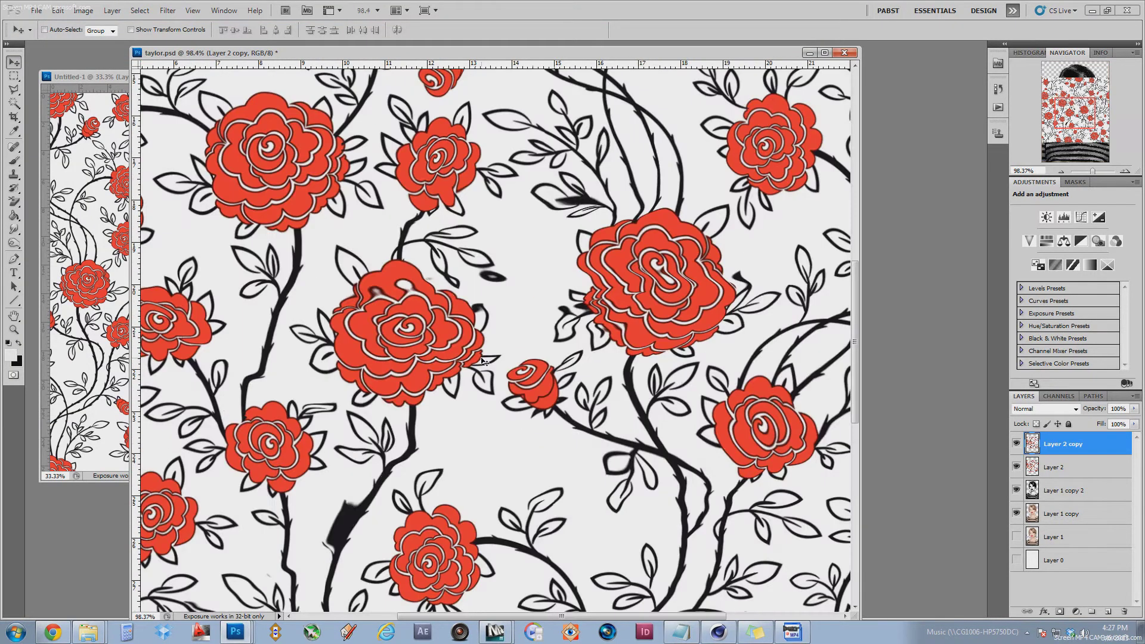
pyautogui.scroll(-2, 512, 363)
pyautogui.scroll(-1, 536, 366)
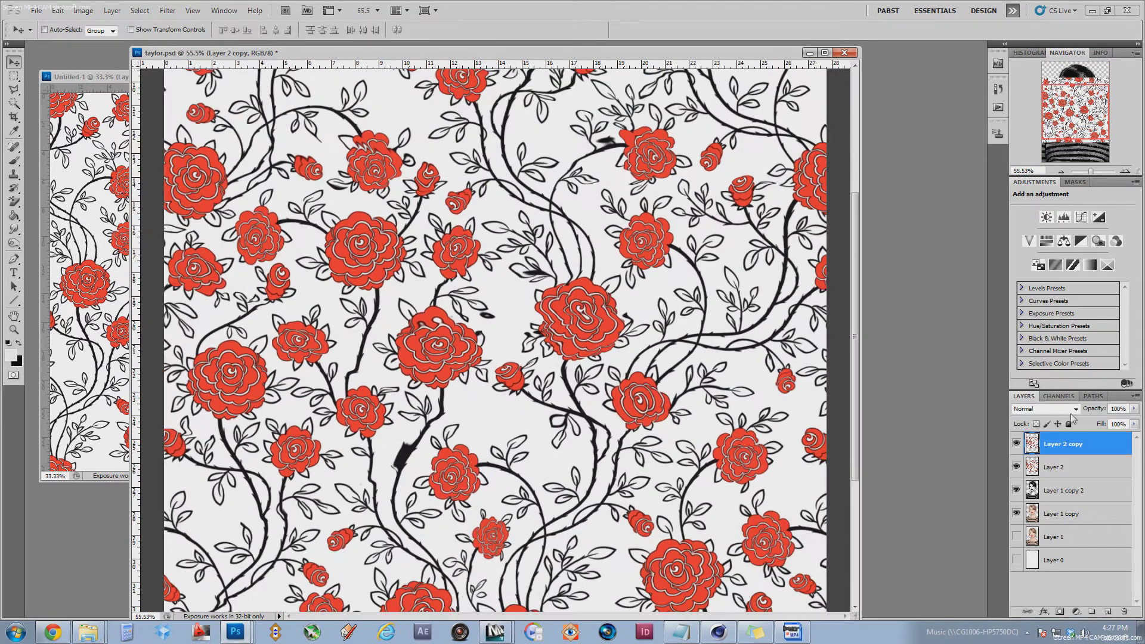
pyautogui.click(1046, 408)
pyautogui.click(1044, 123)
pyautogui.press('Down')
pyautogui.press('Down')
pyautogui.press('Down')
pyautogui.press('Down')
pyautogui.press('Down')
pyautogui.press('Down')
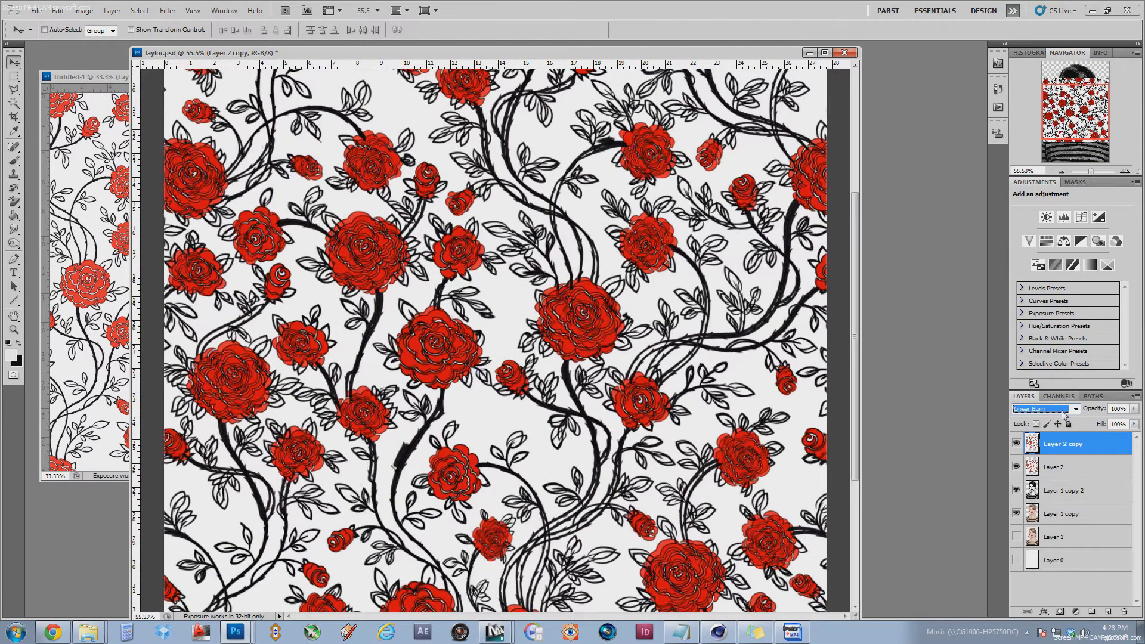
# - Hide the undistorted rose layer and try lightening blend modes such as Screen and Lighter Color on the displaced copy
pyautogui.click(1017, 467)
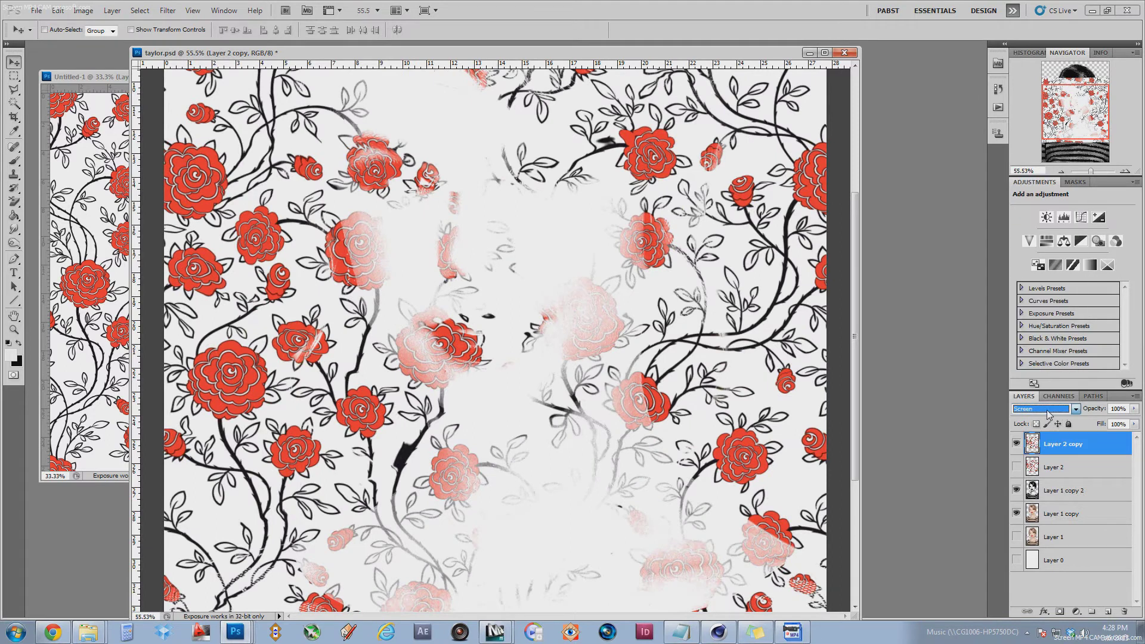
pyautogui.press('Down')
pyautogui.press('Down')
pyautogui.press('Down')
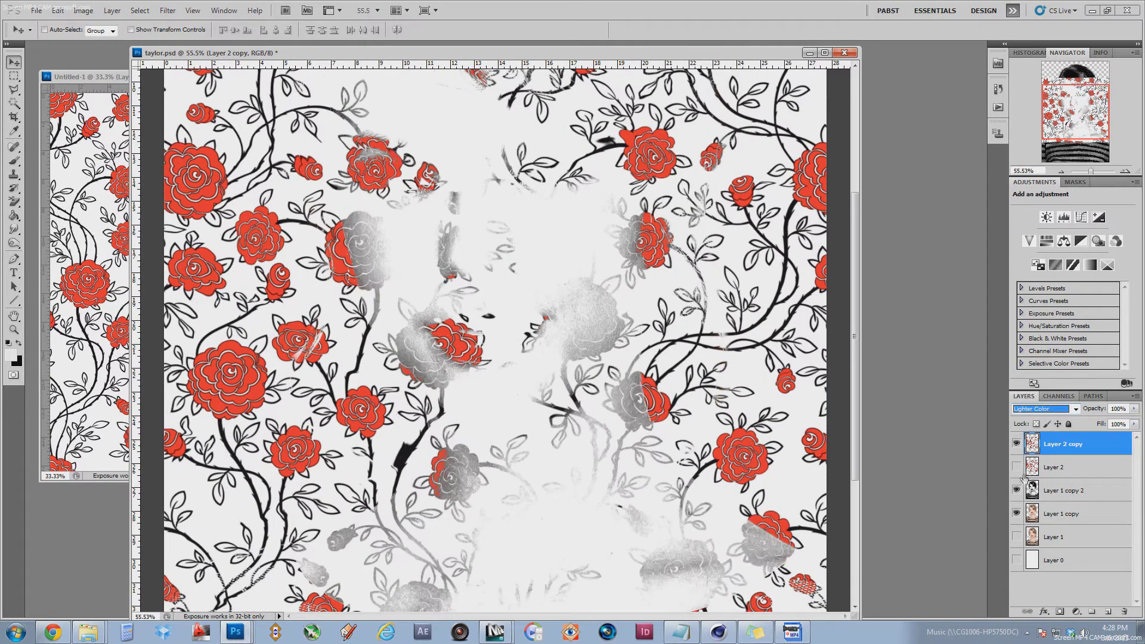
# - Hide the black-and-white portrait layer and blend the displaced roses with the color portrait using Soft Light
pyautogui.click(1017, 490)
pyautogui.press('Down')
pyautogui.press('Down')
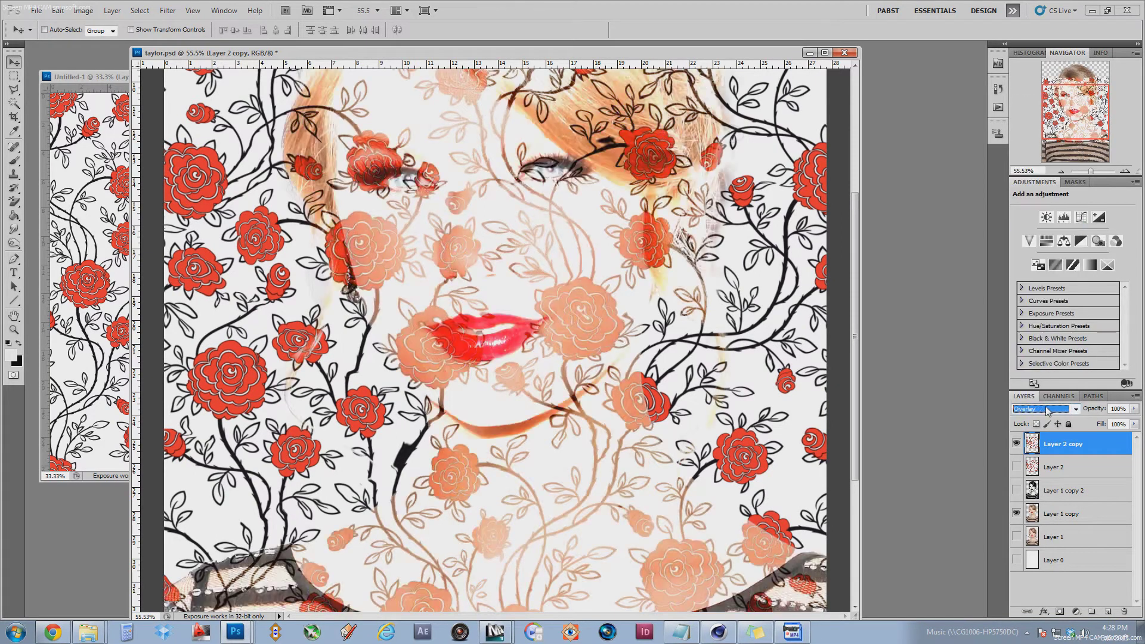
pyautogui.click(636, 247)
pyautogui.scroll(-3, 636, 247)
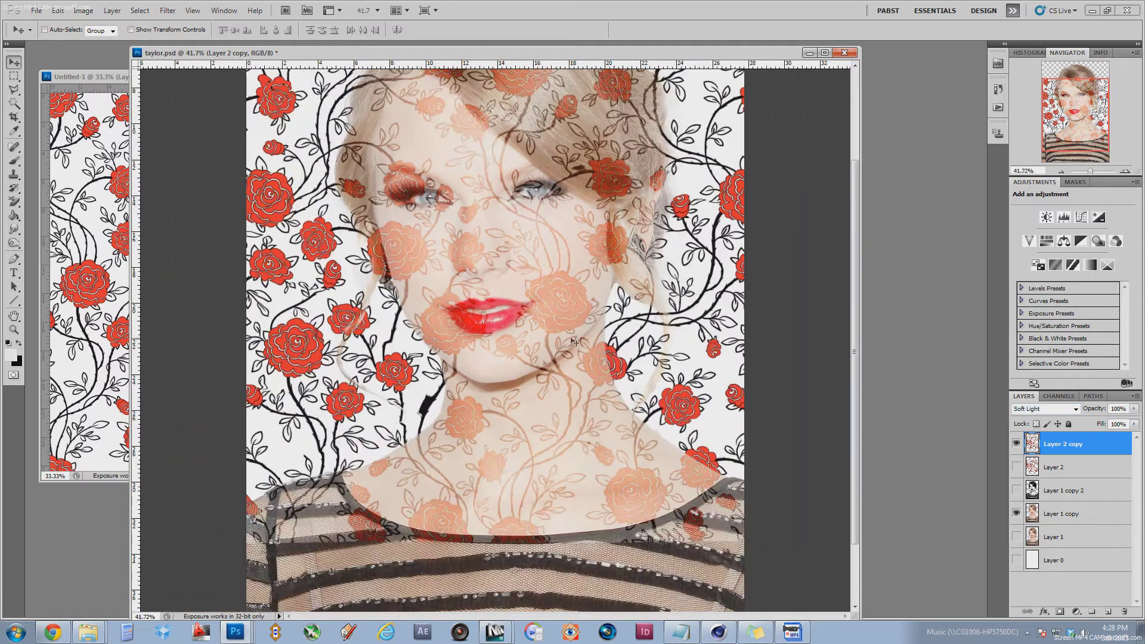
pyautogui.scroll(-3, 548, 360)
pyautogui.scroll(6, 386, 239)
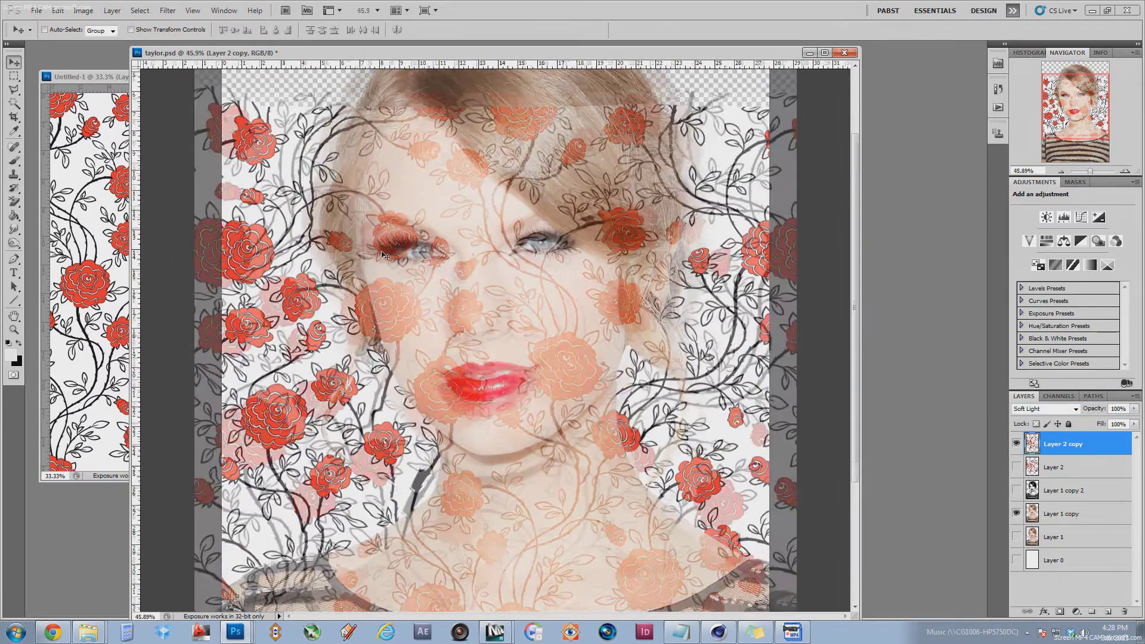
# - Try the Overlay blend mode on the displaced rose layer and return it to Soft Light
pyautogui.scroll(3, 384, 255)
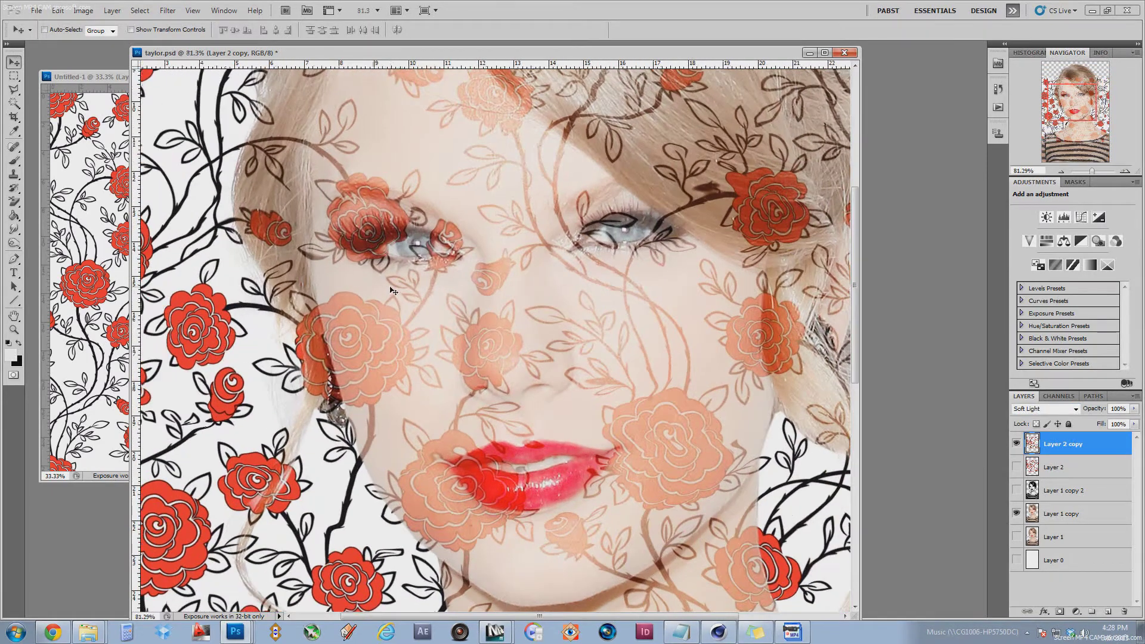
pyautogui.scroll(-3, 628, 341)
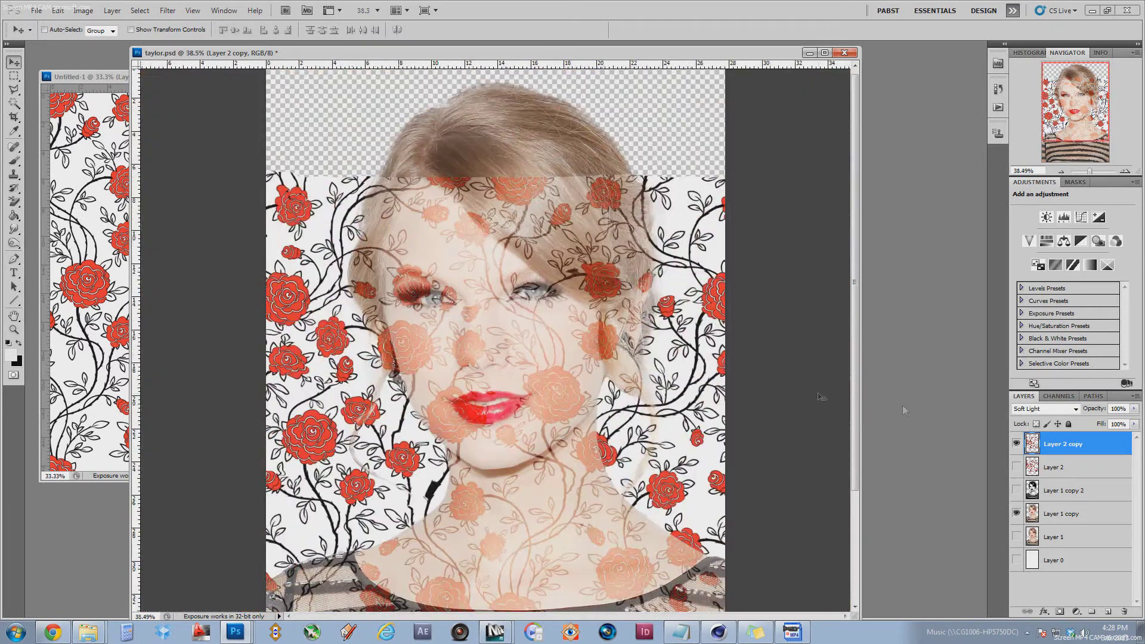
pyautogui.doubleClick(1037, 412)
pyautogui.scroll(1, 1040, 412)
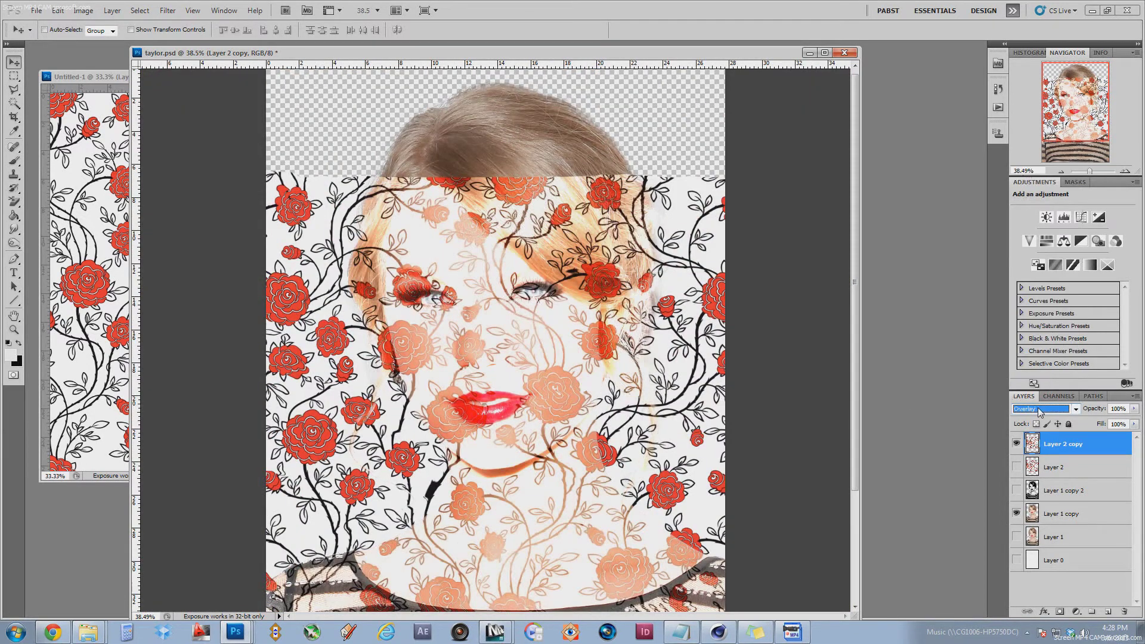
pyautogui.scroll(-1, 1041, 411)
pyautogui.scroll(-1, 588, 272)
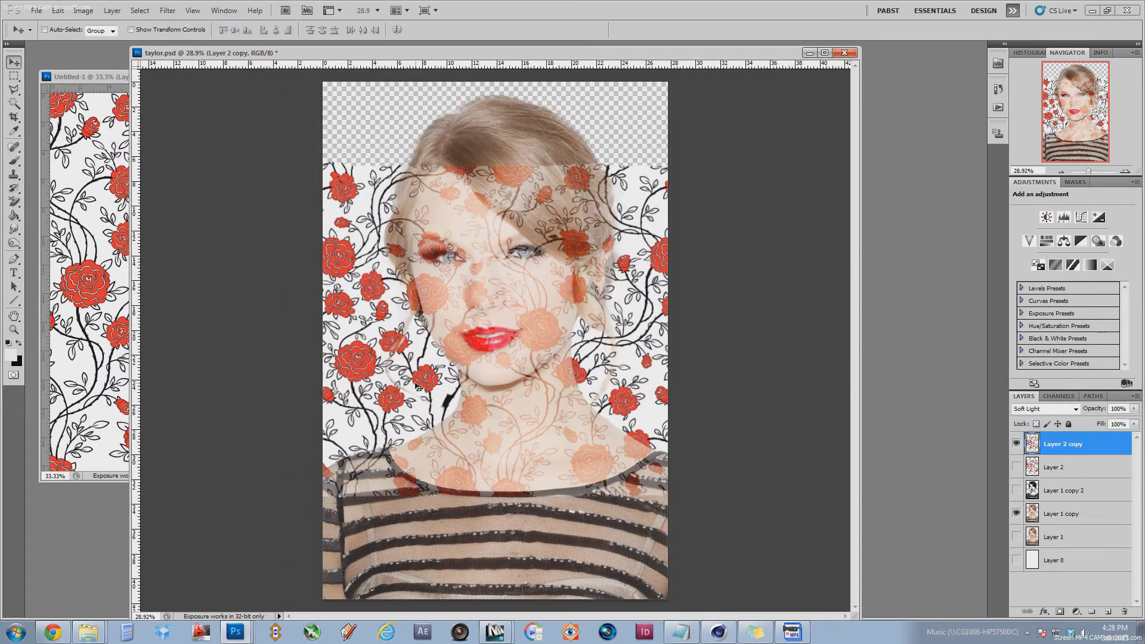
pyautogui.scroll(4, 465, 399)
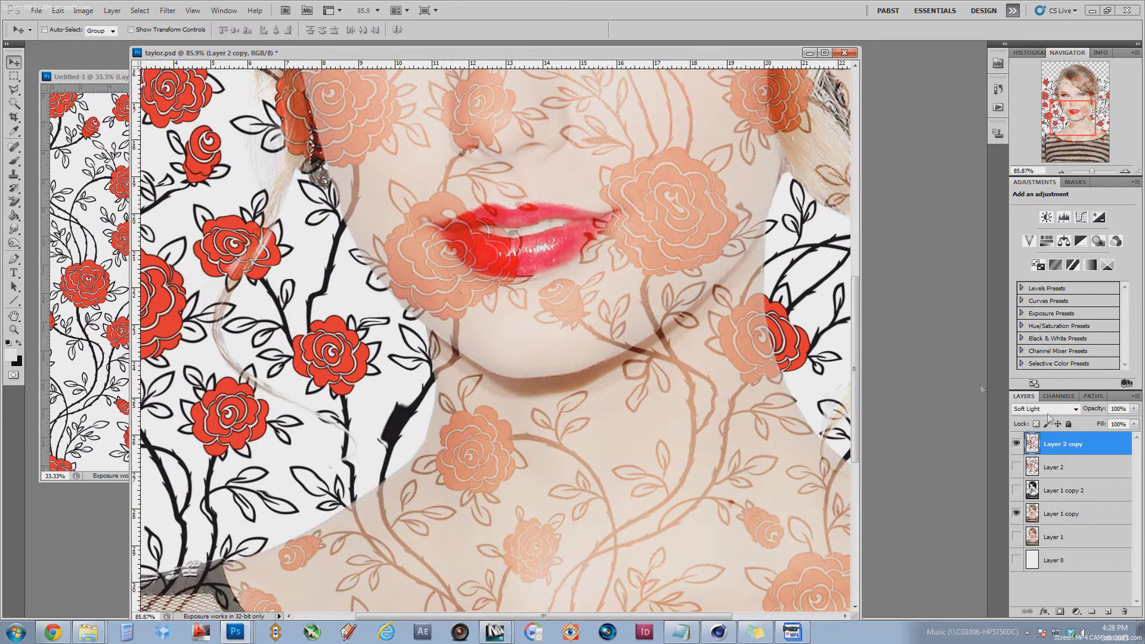
# - Compare the undistorted roses of Layer 2 with the displaced copy around the mouth and neck by switching Layer 2's visibility
pyautogui.click(1017, 468)
pyautogui.click(1017, 468)
pyautogui.click(1017, 468)
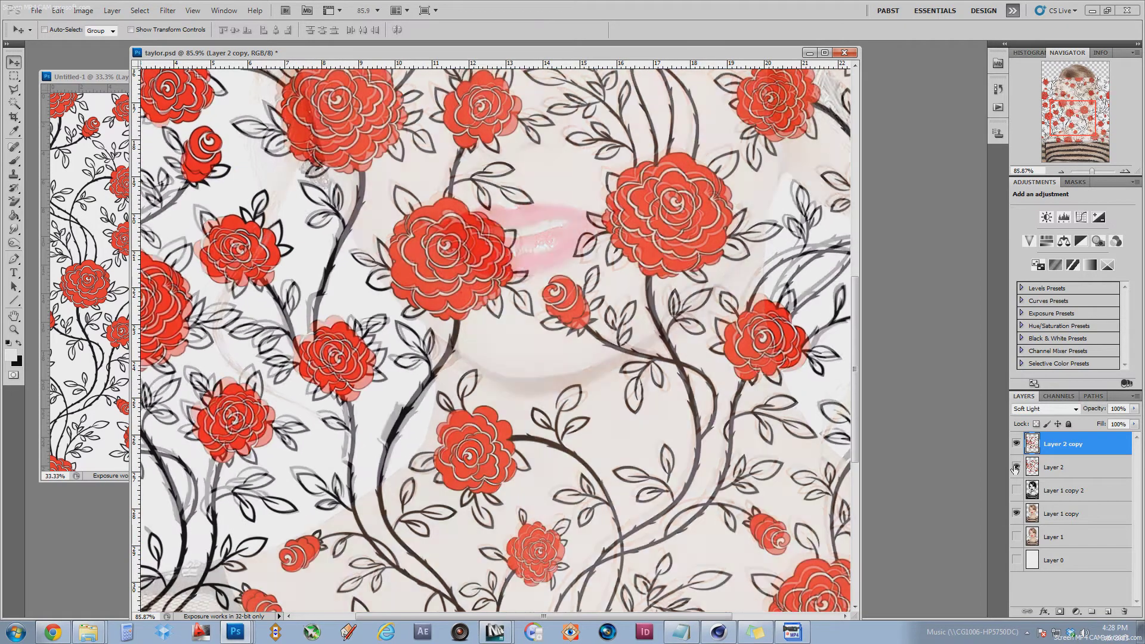
pyautogui.click(1017, 468)
pyautogui.click(1016, 468)
pyautogui.click(1017, 468)
pyautogui.click(1017, 468)
pyautogui.click(1017, 468)
pyautogui.scroll(-3, 661, 337)
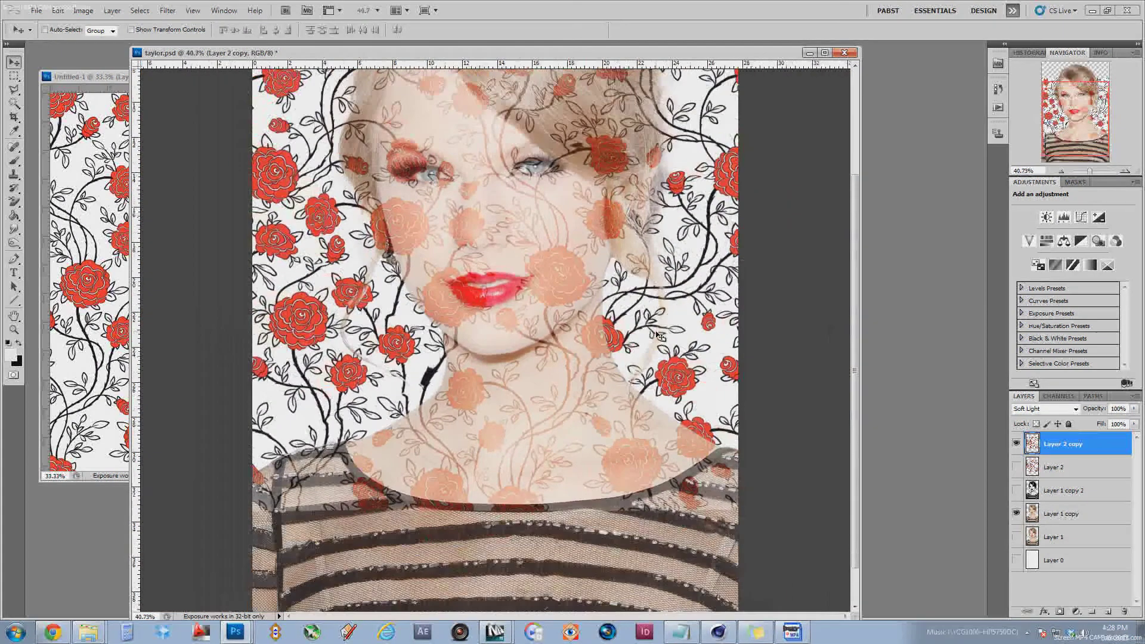
pyautogui.scroll(-2, 661, 337)
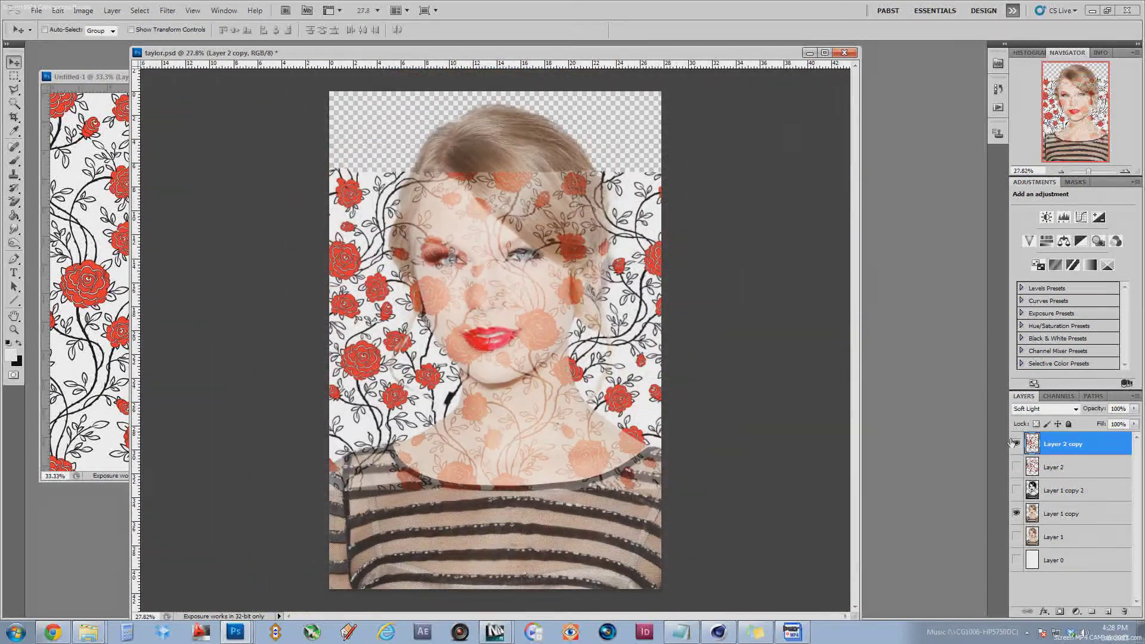
# - Hide the displaced rose layer and duplicate the color portrait layer, Layer 1 copy
pyautogui.click(1017, 444)
pyautogui.click(1017, 444)
pyautogui.click(1016, 445)
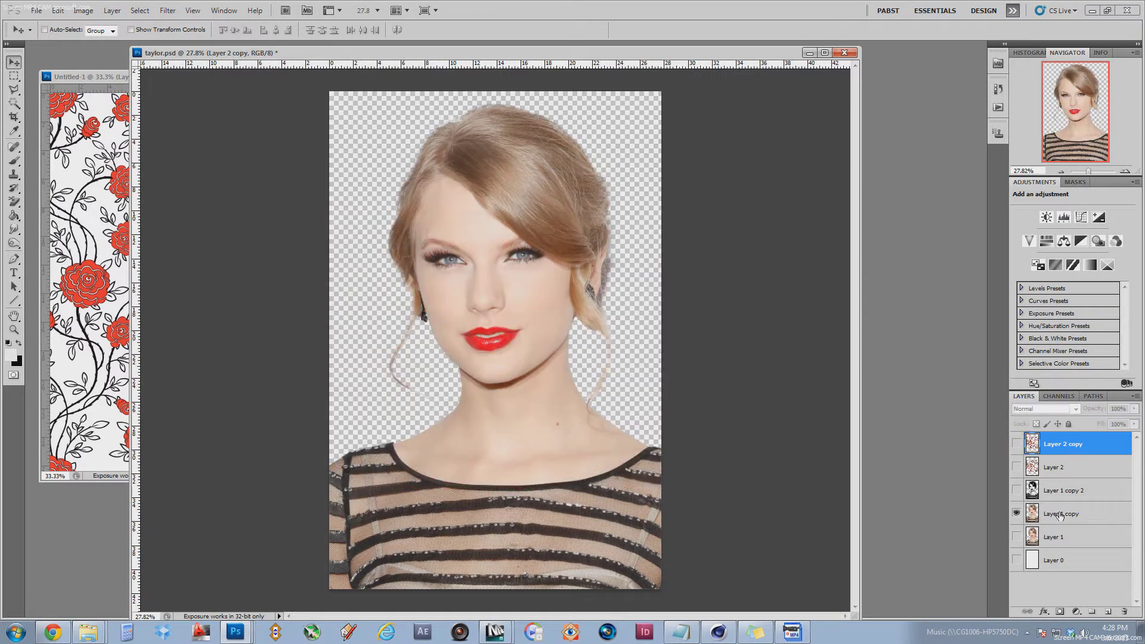
pyautogui.click(1059, 514)
pyautogui.moveTo(1109, 610); pyautogui.dragTo(1109, 610)
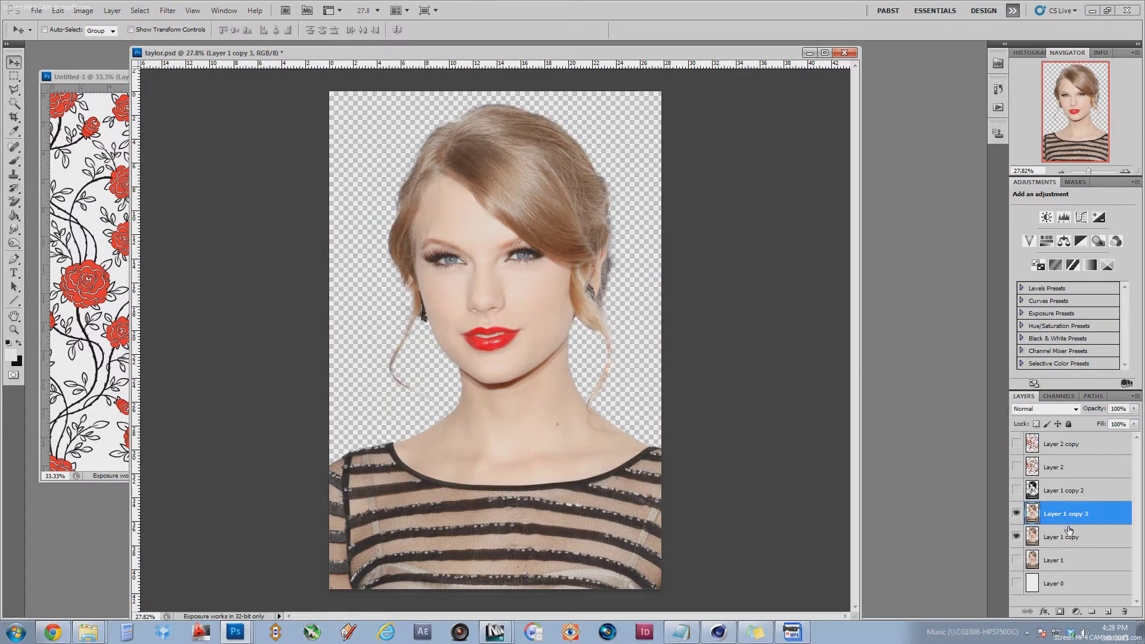
# - Darken the duplicated portrait to a solid black silhouette by lowering its lightness with Hue/Saturation
pyautogui.hotkey('ctrl', 'u')
pyautogui.moveTo(905, 192); pyautogui.dragTo(825, 189)
pyautogui.click(1021, 63)
# - Select the transparent background around the silhouette with the Magic Wand and refine its edge with Smooth 21 and a slightly larger Radius
pyautogui.press('w')
pyautogui.click(373, 111)
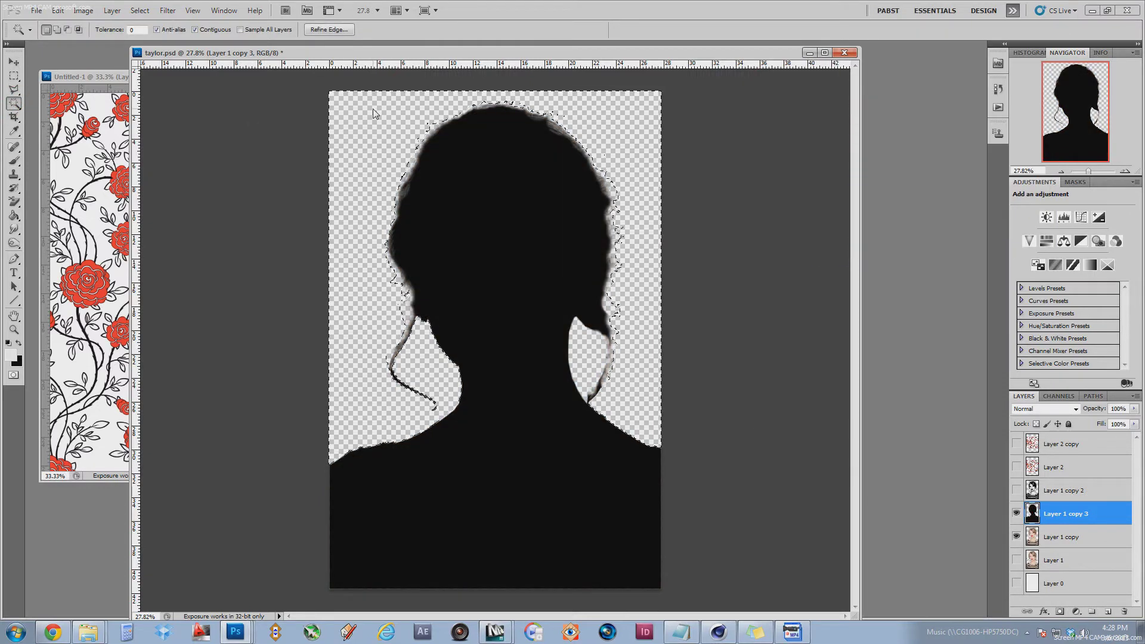
pyautogui.keyDown('shift'); pyautogui.click(474, 228); pyautogui.keyUp('shift')
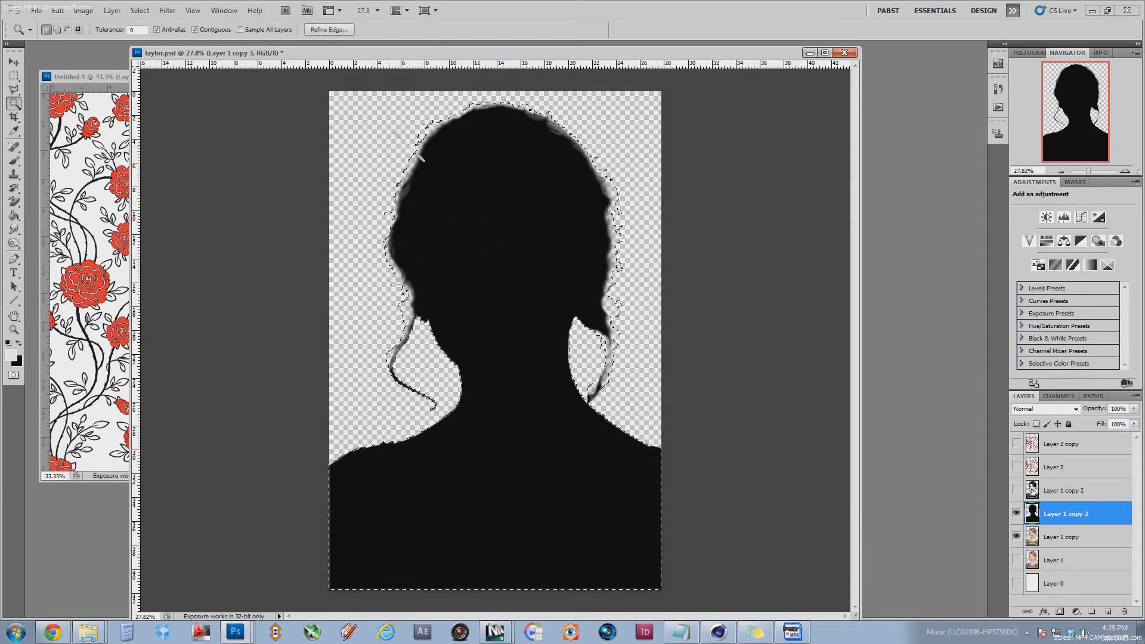
pyautogui.click(380, 119)
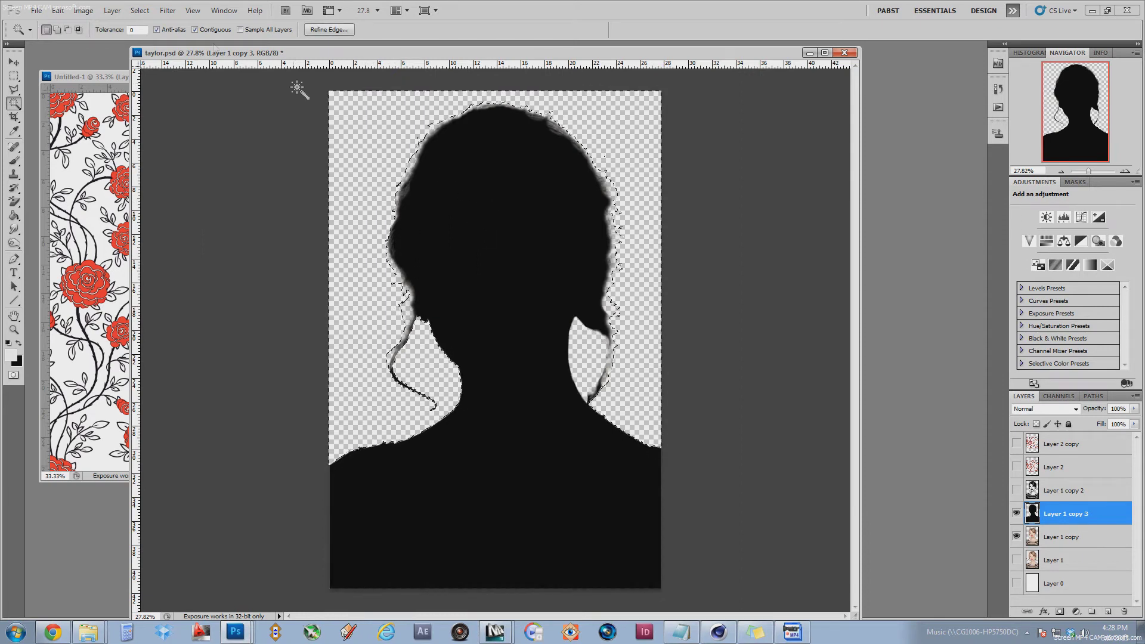
pyautogui.click(319, 30)
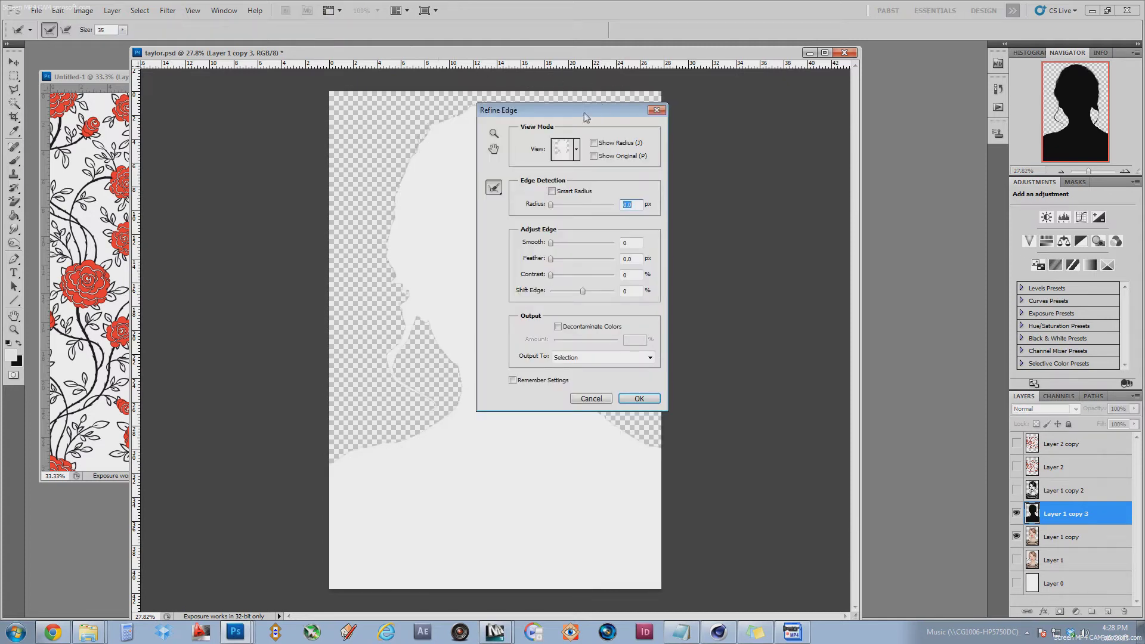
pyautogui.moveTo(585, 117); pyautogui.dragTo(703, 107)
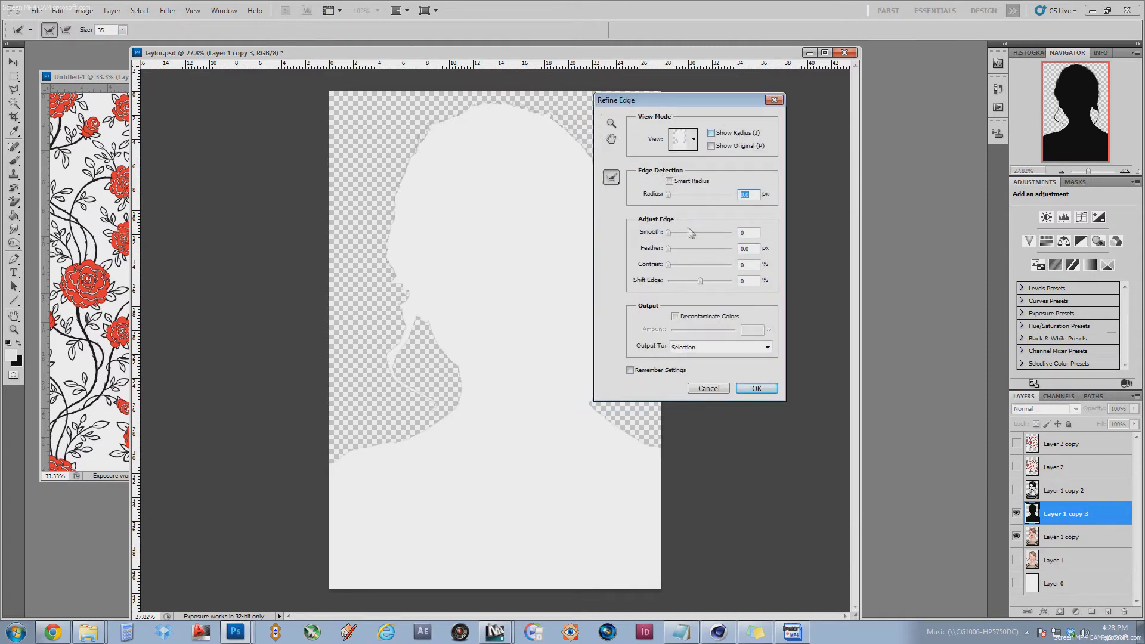
pyautogui.moveTo(680, 237); pyautogui.dragTo(676, 197)
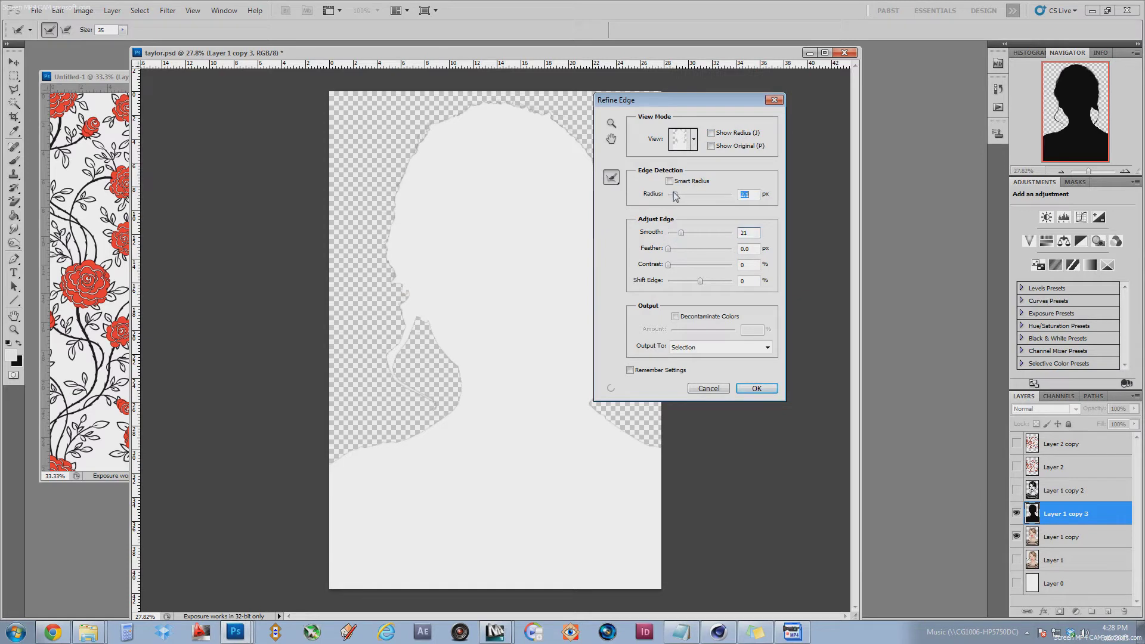
pyautogui.click(756, 388)
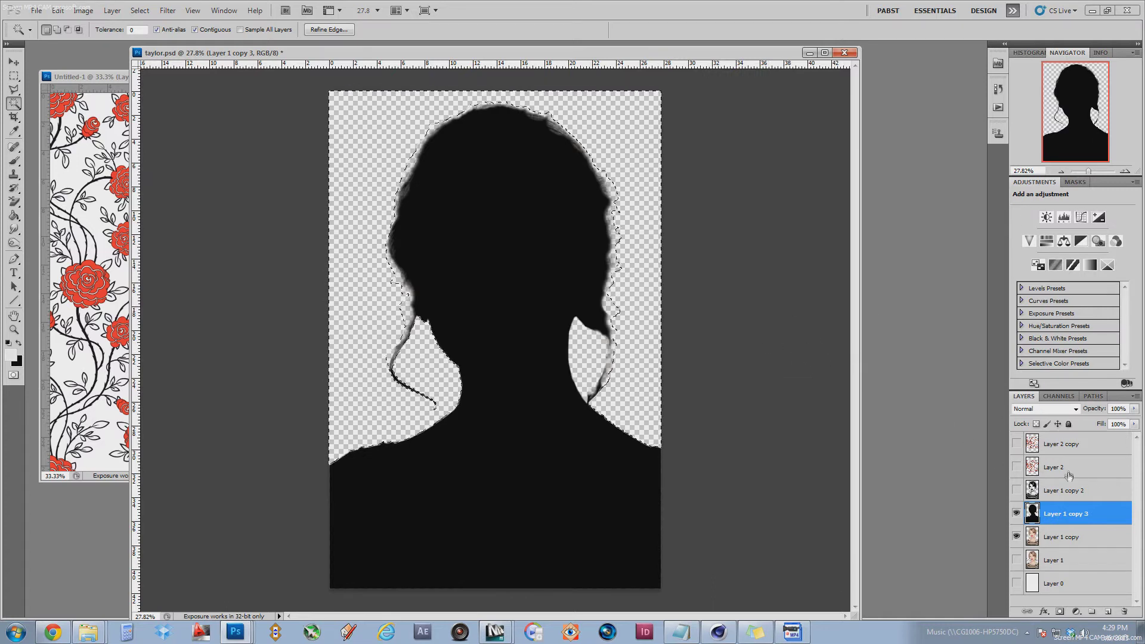
# - Show the displaced rose layer and select the black silhouette on its own layer with the Magic Wand
pyautogui.click(1016, 444)
pyautogui.click(1065, 444)
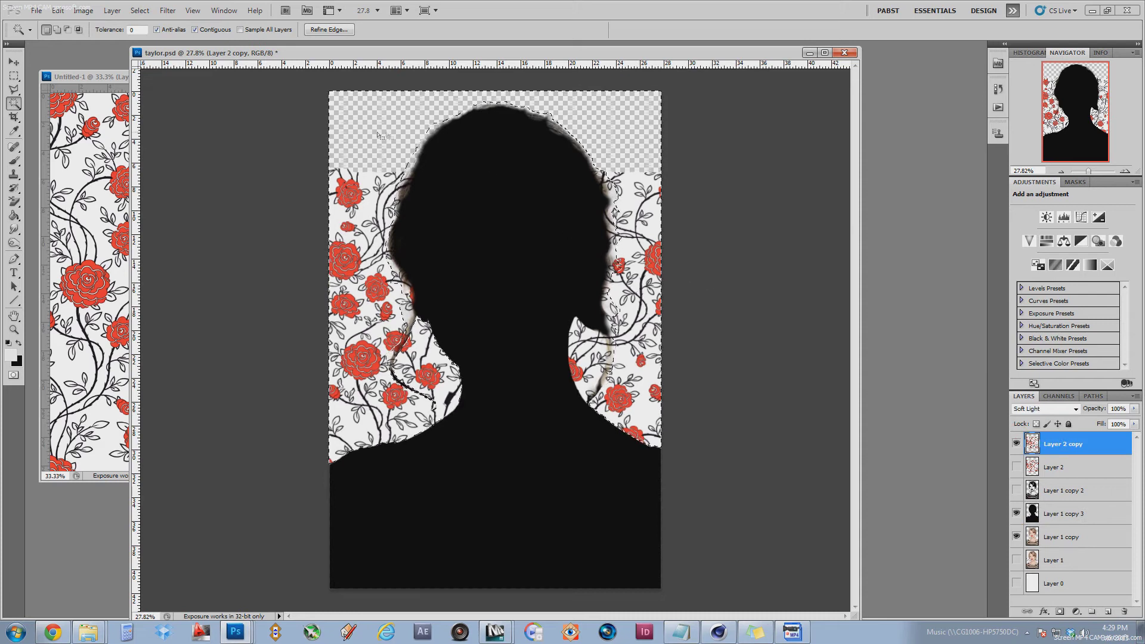
pyautogui.click(1070, 515)
pyautogui.click(512, 243)
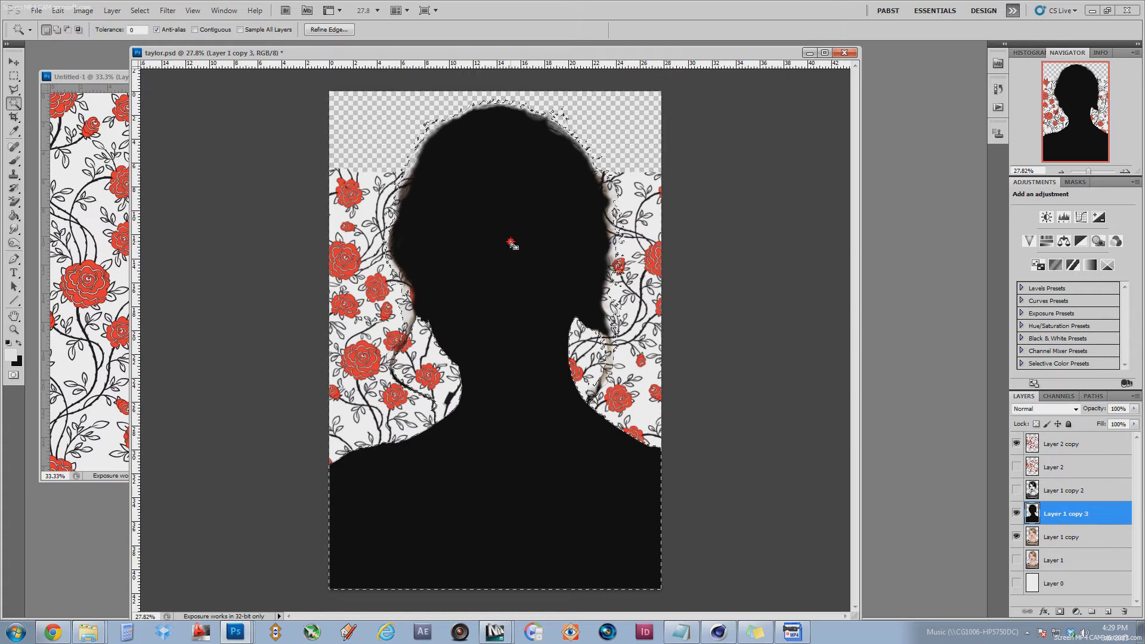
# - Try refining the silhouette selection's edge with a slightly larger Radius in Refine Edge
pyautogui.rightClick(545, 263)
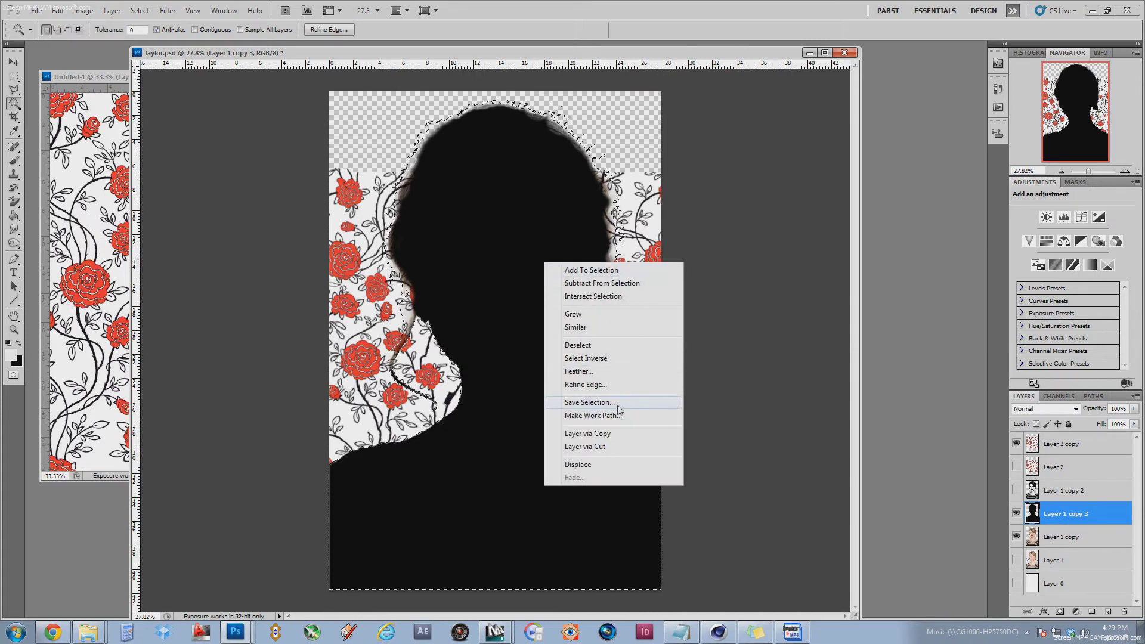
pyautogui.click(607, 385)
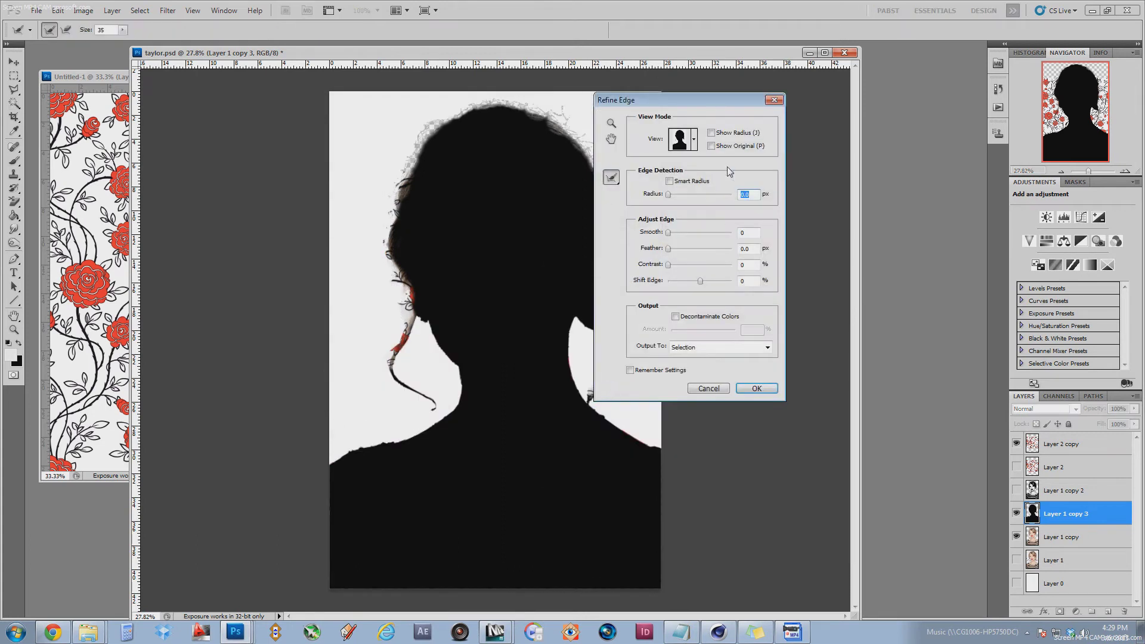
pyautogui.moveTo(683, 94); pyautogui.dragTo(841, 107)
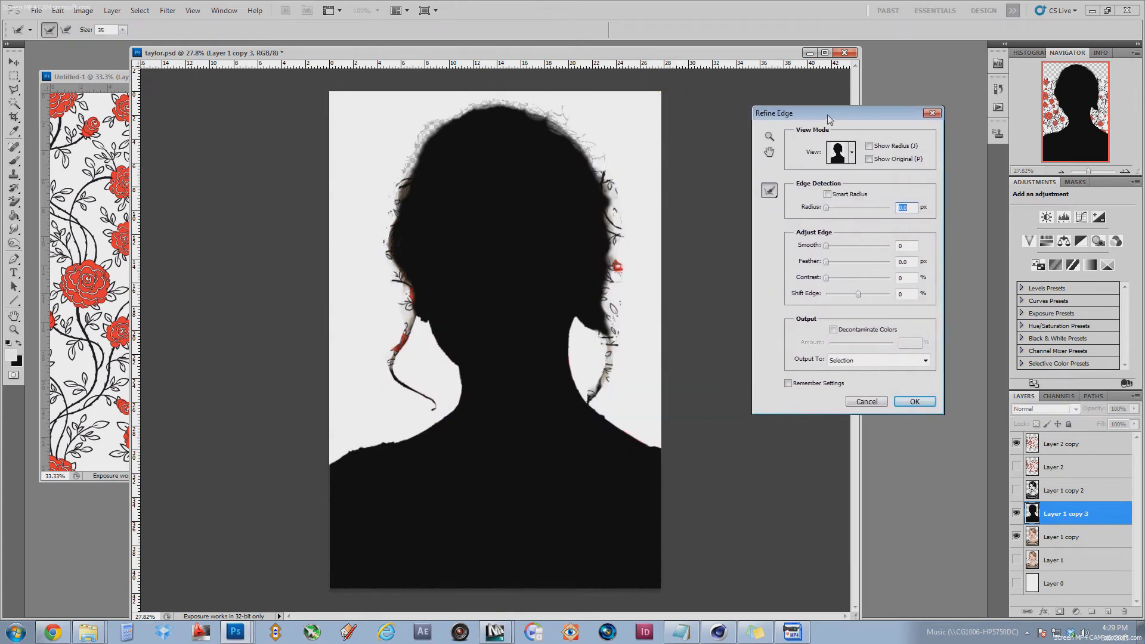
pyautogui.click(836, 207)
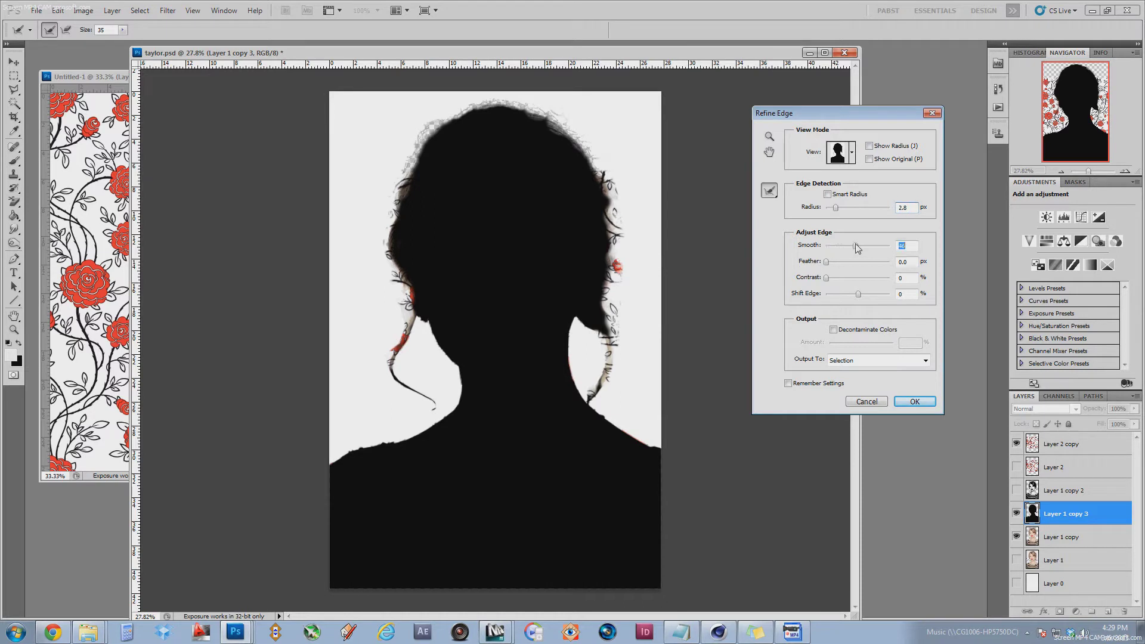
pyautogui.click(897, 403)
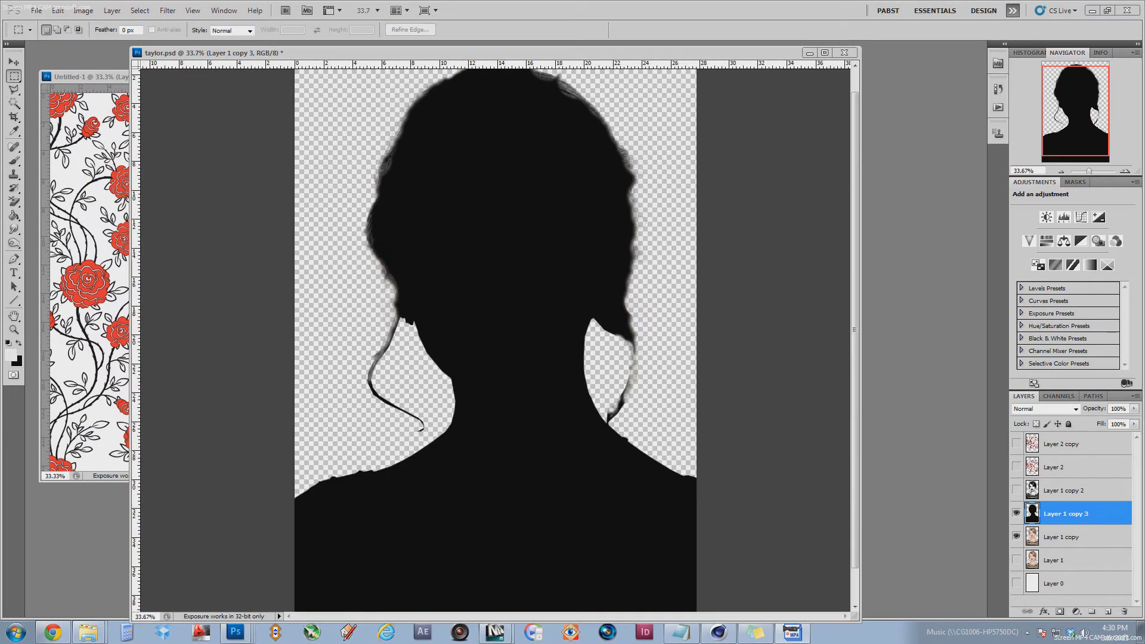
# - Load the composite RGB channel as a selection of the background around the black silhouette
pyautogui.click(1060, 396)
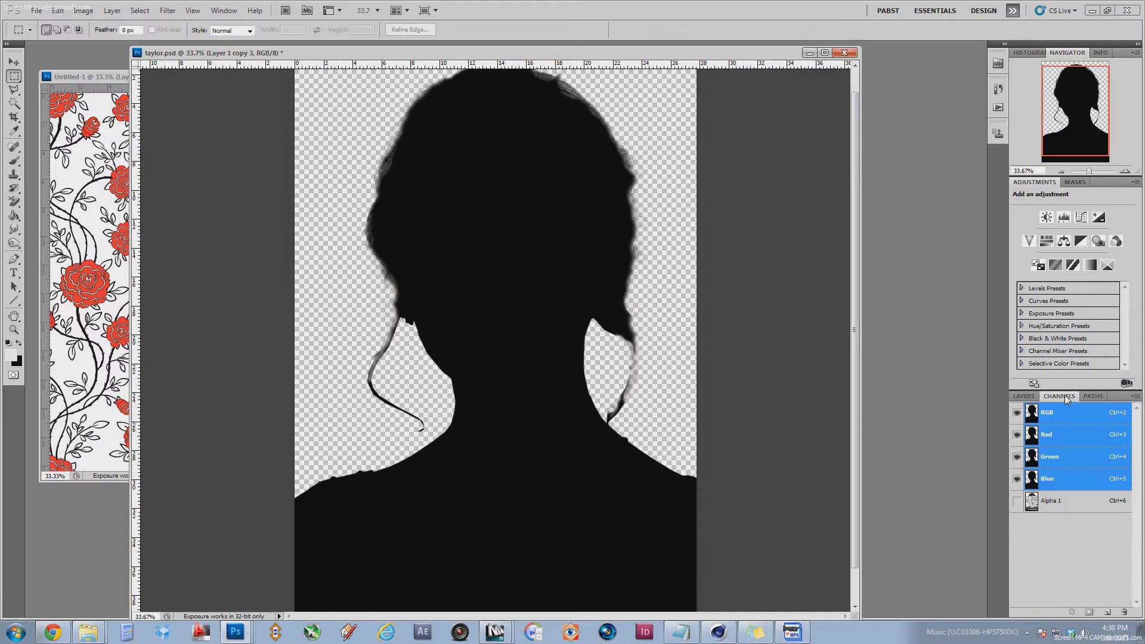
pyautogui.keyDown('ctrl'); pyautogui.click(1055, 418); pyautogui.keyUp('ctrl')
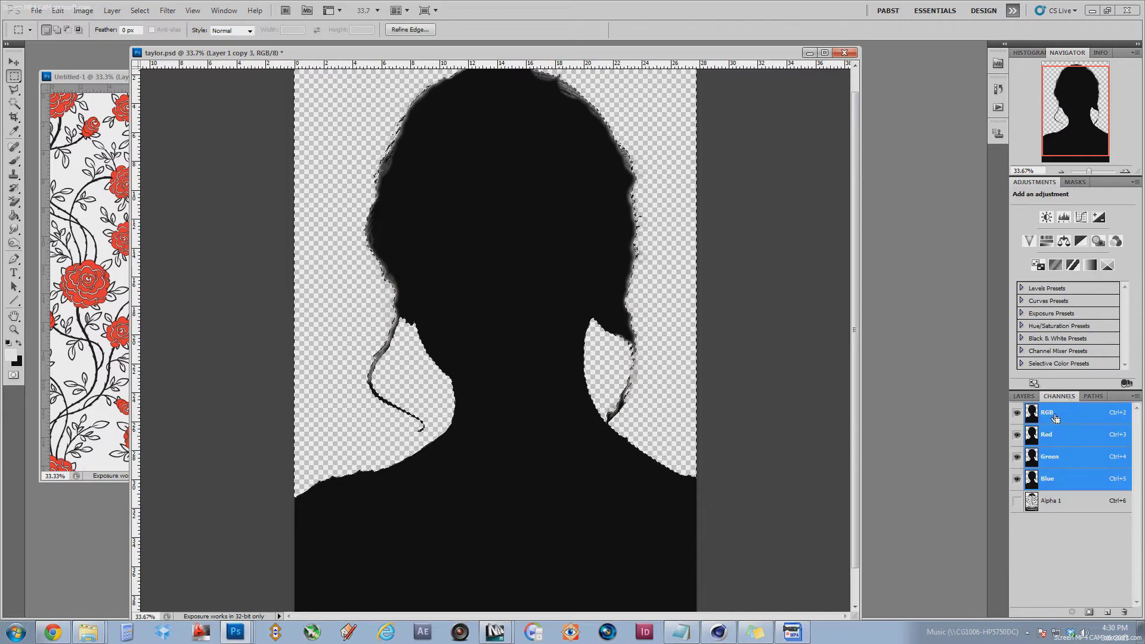
pyautogui.click(1025, 397)
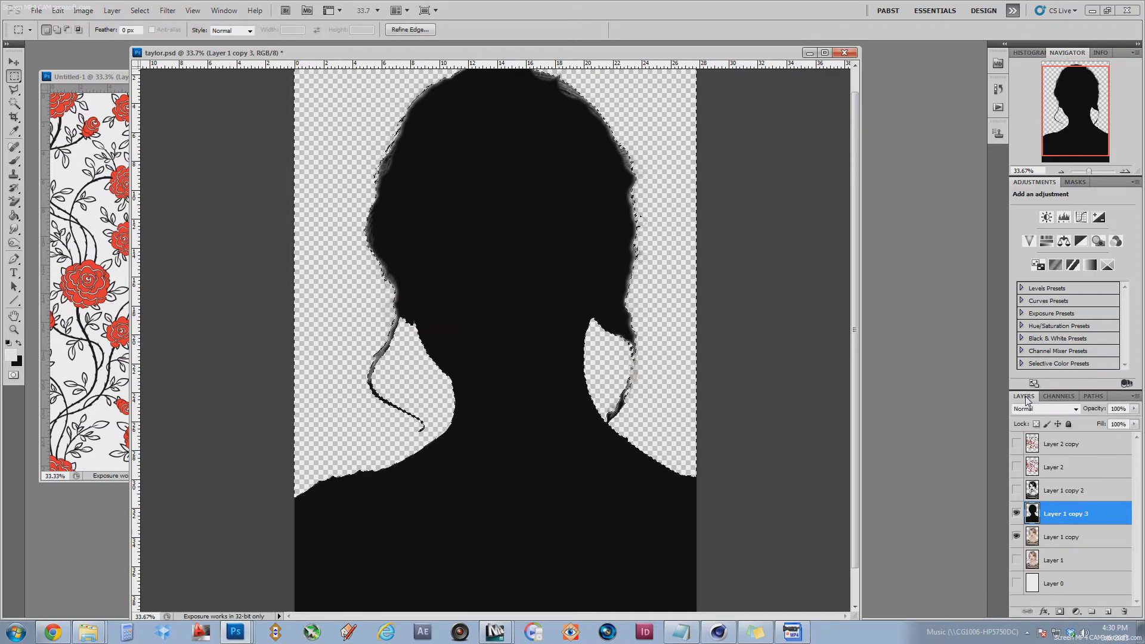
# - Make the displaced rose layer active and visible, and hide the black silhouette layer
pyautogui.click(1056, 444)
pyautogui.click(1016, 444)
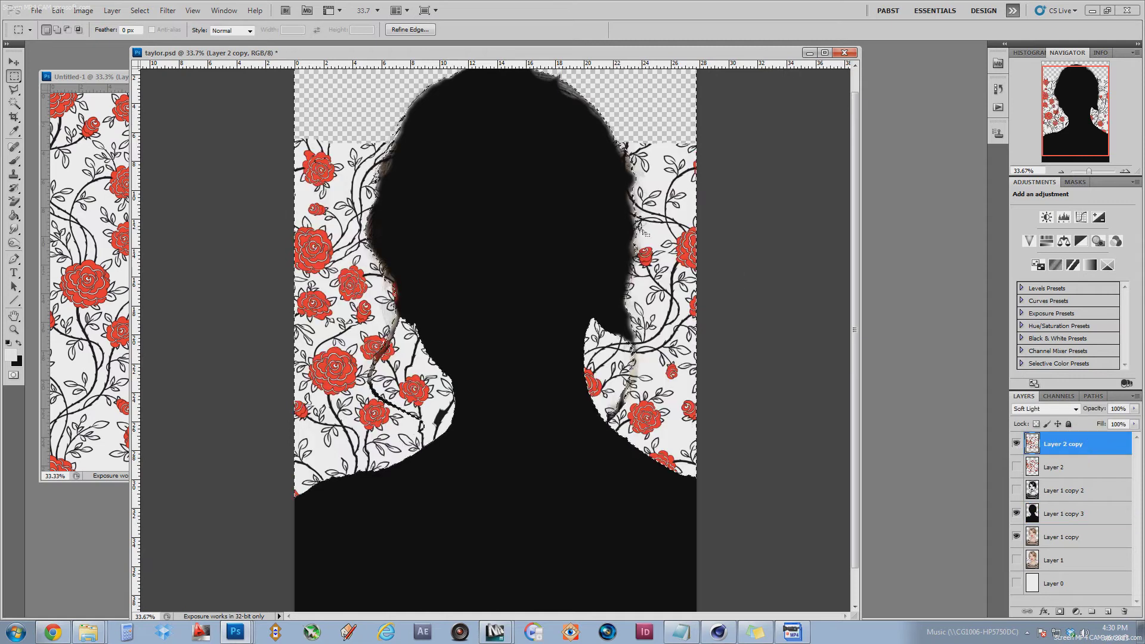
pyautogui.click(1017, 513)
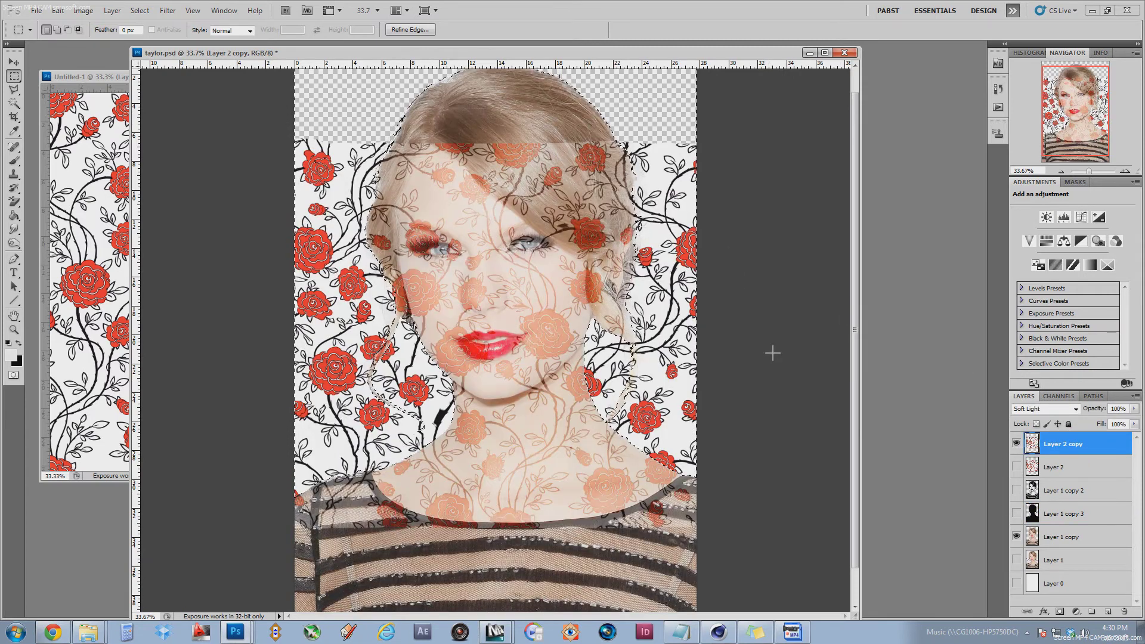
# - Try deleting the displaced roses from the selected background, undo the deletion, and restore the background selection
pyautogui.press('Delete')
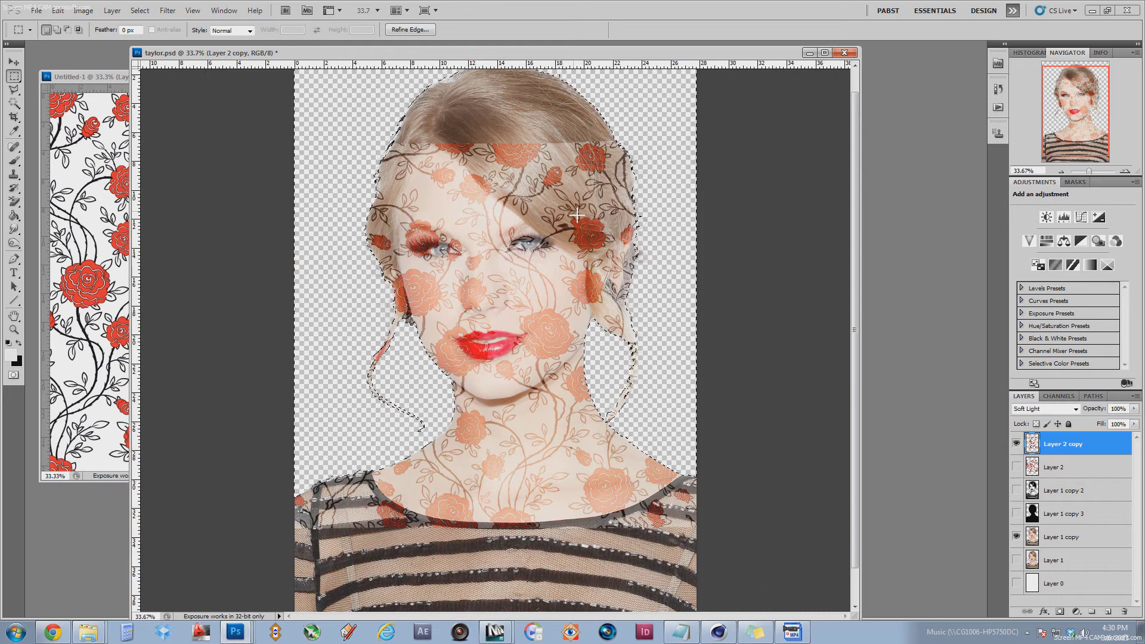
pyautogui.hotkey('ctrl', 'z')
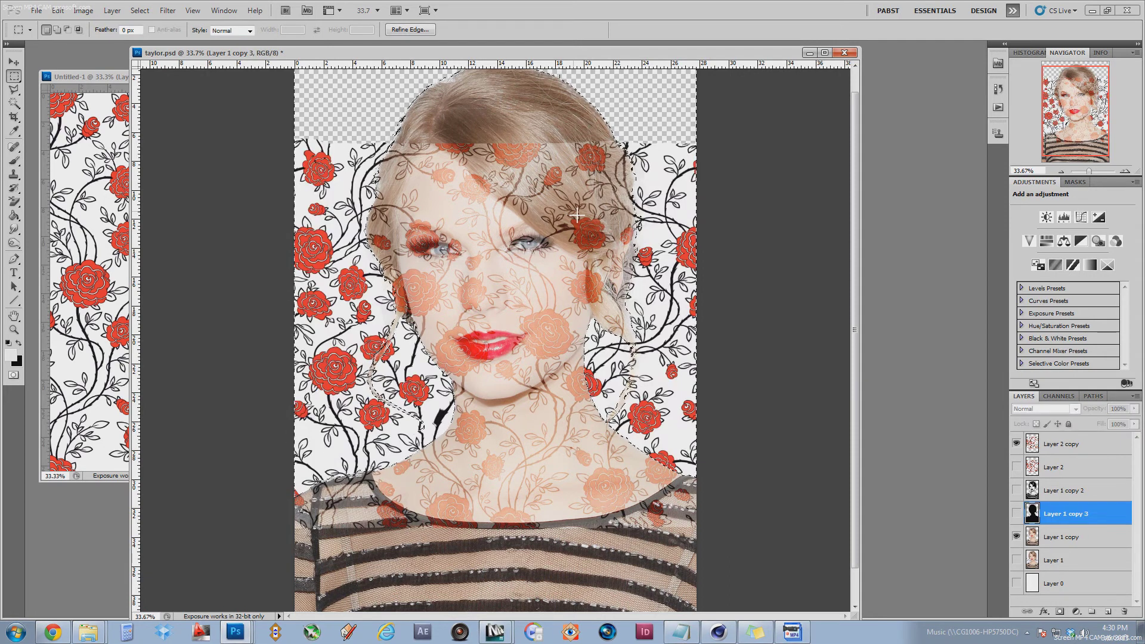
pyautogui.hotkey('alt', ']')
pyautogui.hotkey('alt', ']')
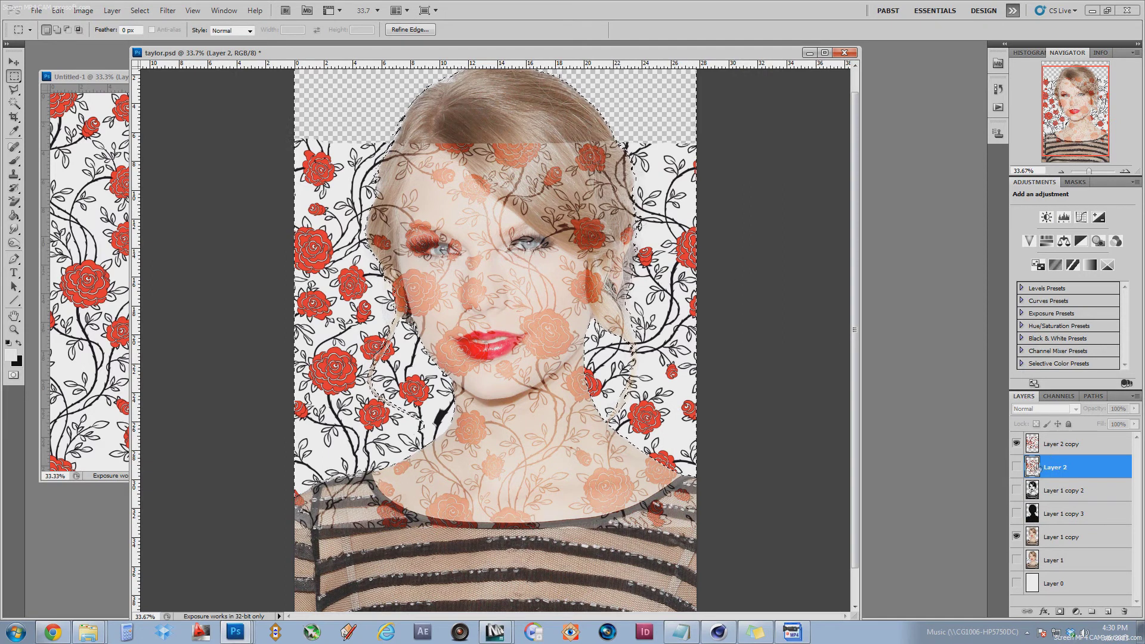
pyautogui.click(1068, 446)
pyautogui.hotkey('ctrl', 'alt', 'z')
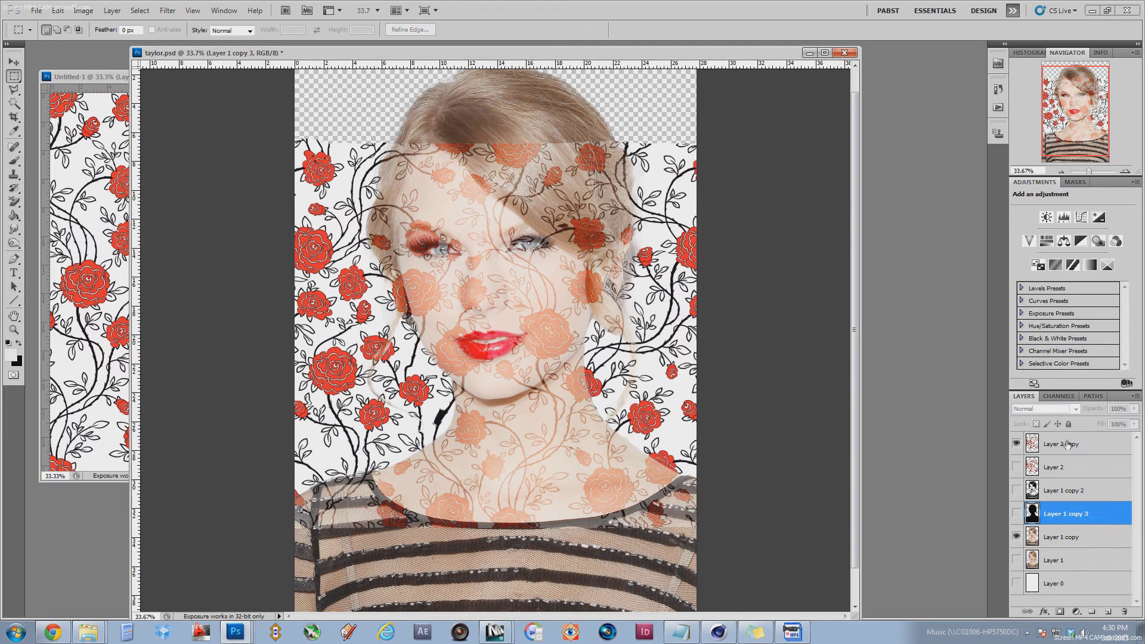
pyautogui.hotkey('ctrl', 'shift', 'z')
# - Delete the roses outside the portrait from the displaced rose layer, clear the selection, and check the whole image
pyautogui.click(1066, 445)
pyautogui.press('Delete')
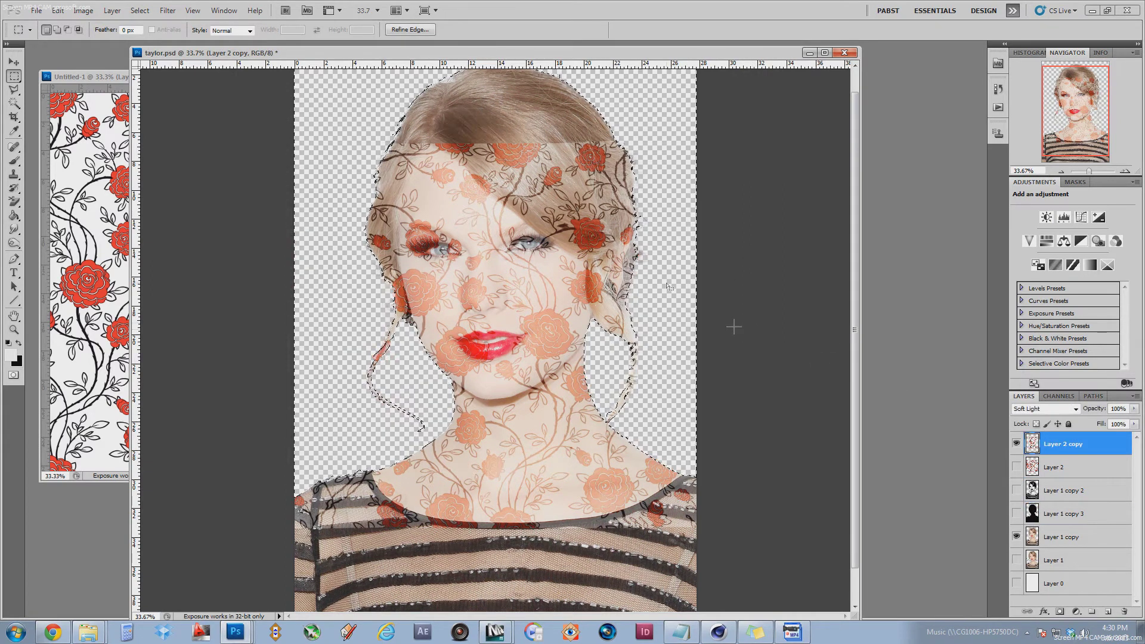
pyautogui.click(479, 160)
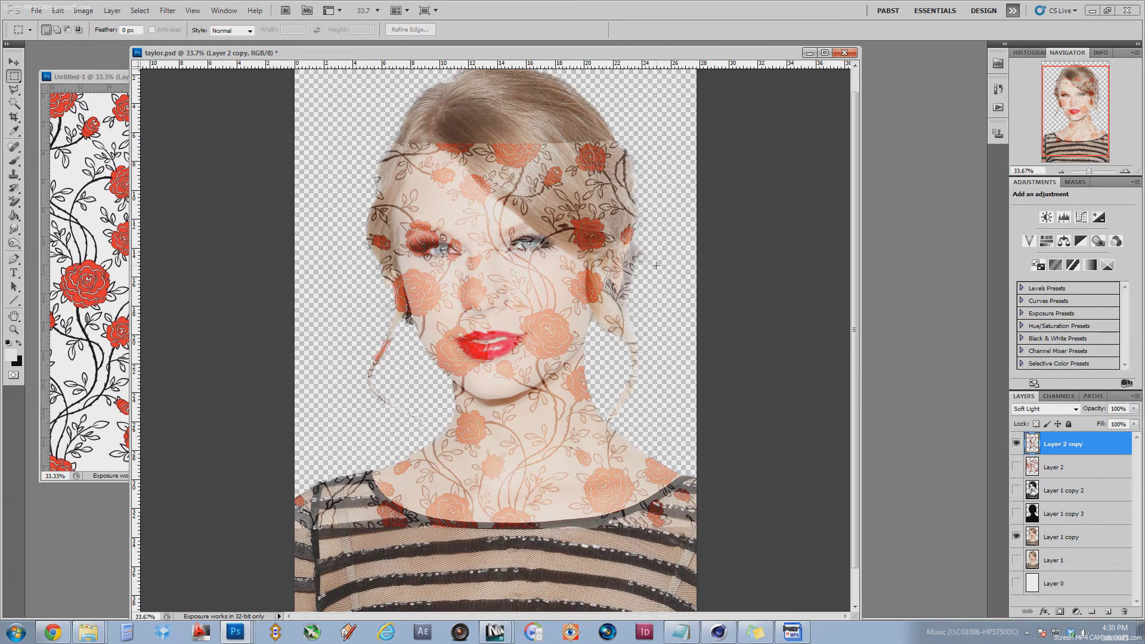
pyautogui.scroll(-5, 659, 277)
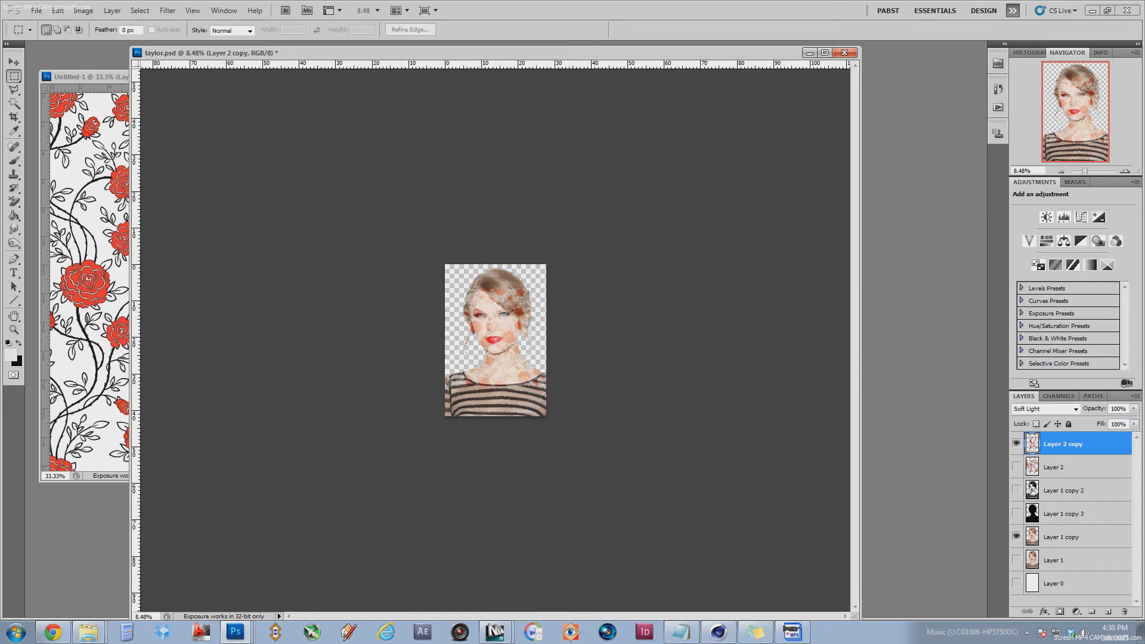
# - Add a layer mask to the displaced rose layer, and test inverting the mask to black and back to white
pyautogui.scroll(8, 484, 379)
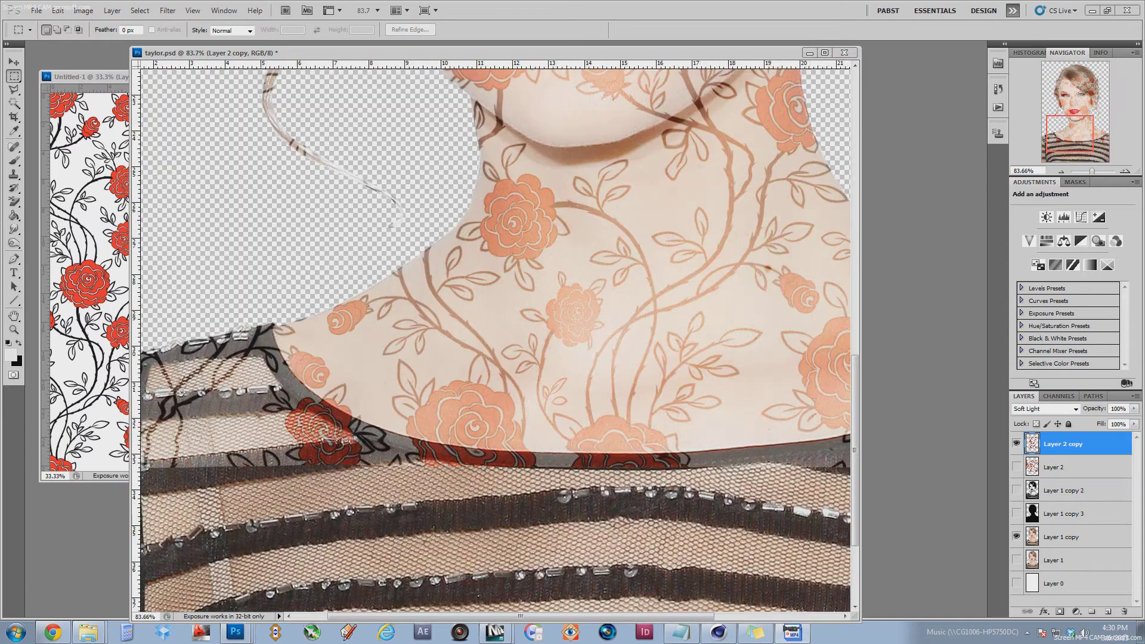
pyautogui.click(1060, 612)
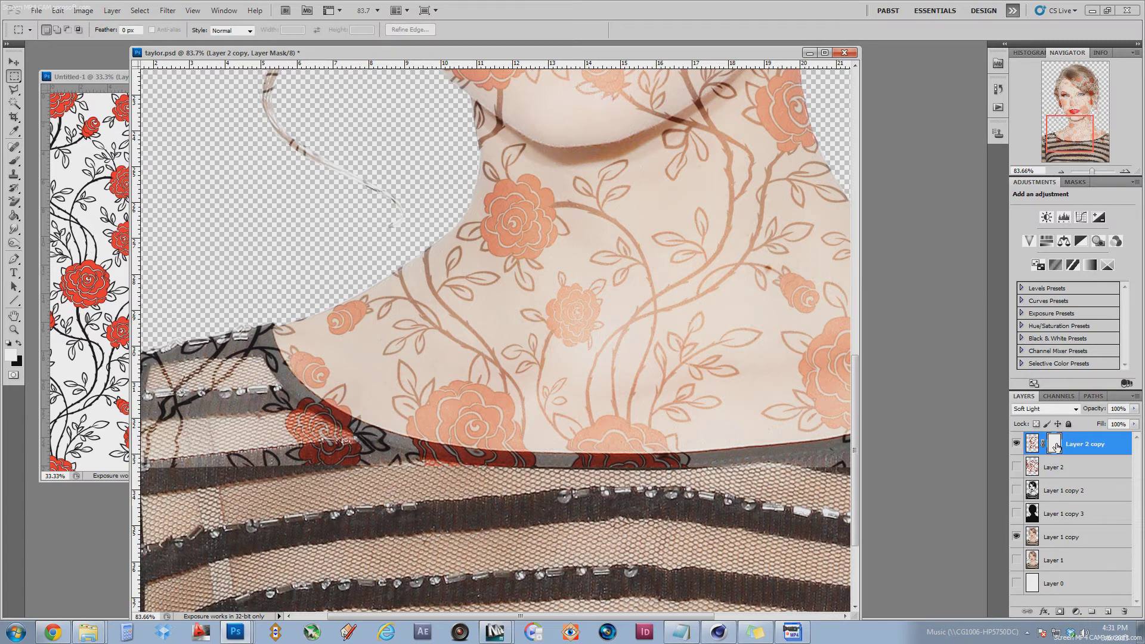
pyautogui.hotkey('ctrl', 'i')
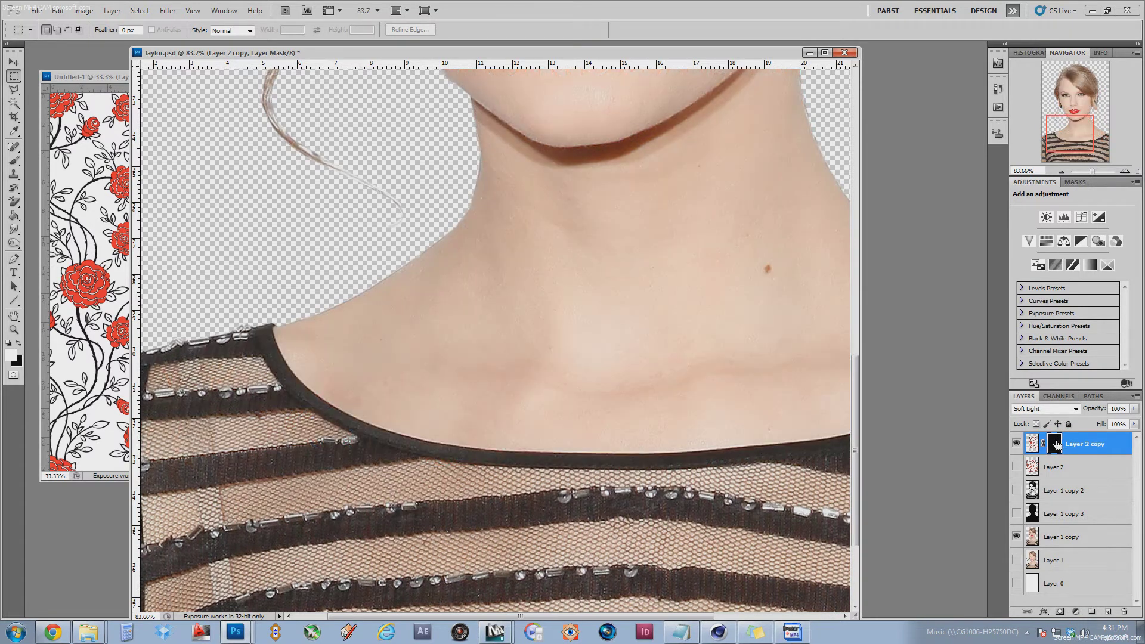
pyautogui.hotkey('ctrl', 'i')
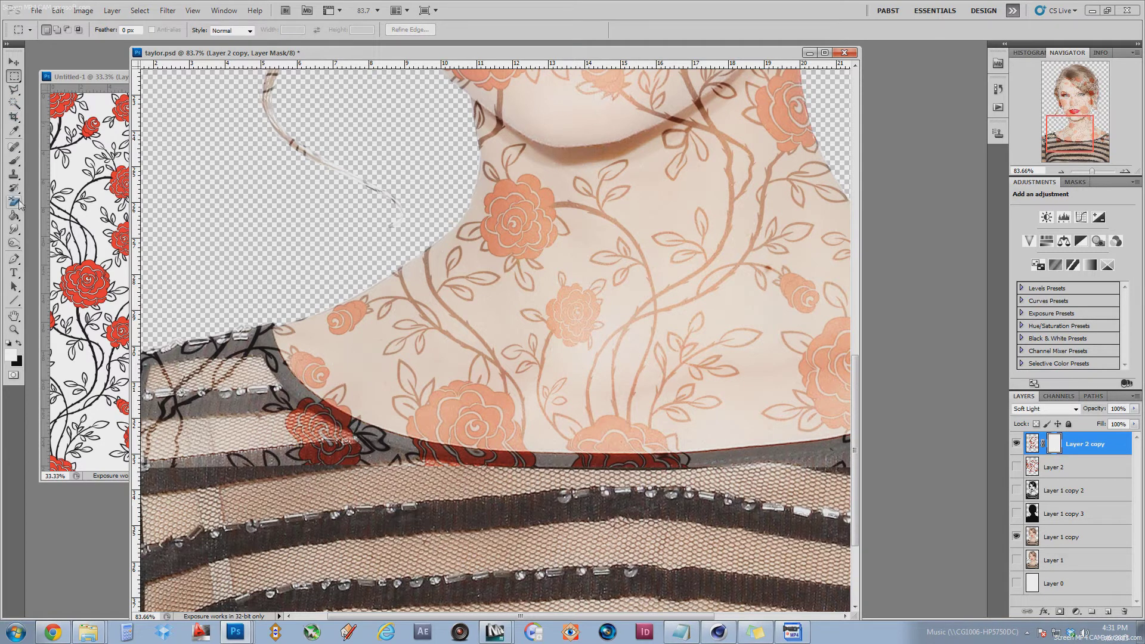
# - Paint black on the mask with a soft 125 px brush to hide the roses on the striped top's collar below the shoulder
pyautogui.moveTo(14, 161); pyautogui.dragTo(54, 162)
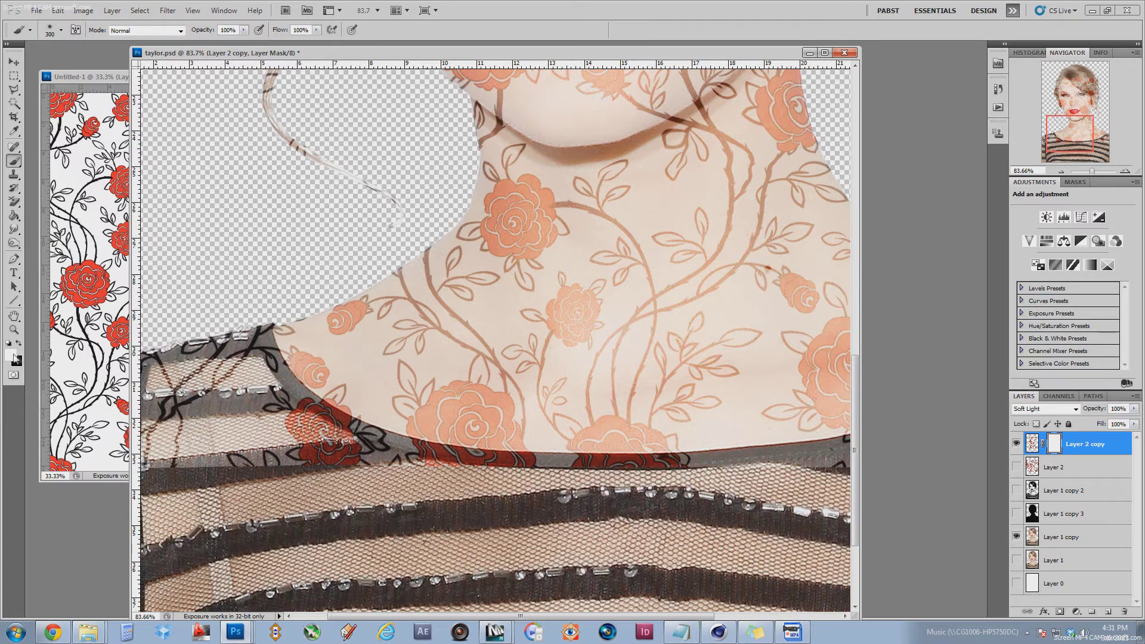
pyautogui.press('x')
pyautogui.press('[')
pyautogui.moveTo(287, 423)
pyautogui.mouseDown()
pyautogui.moveTo(380, 444)
pyautogui.moveTo(269, 395)
pyautogui.moveTo(228, 321)
pyautogui.moveTo(301, 391)
pyautogui.moveTo(418, 453)
pyautogui.moveTo(555, 461)
pyautogui.mouseUp()
pyautogui.moveTo(292, 394)
pyautogui.mouseDown()
pyautogui.moveTo(156, 412)
pyautogui.moveTo(153, 462)
pyautogui.mouseUp()
pyautogui.scroll(-4, 190, 468)
pyautogui.moveTo(225, 422)
pyautogui.mouseDown()
pyautogui.moveTo(214, 458)
pyautogui.moveTo(223, 438)
pyautogui.mouseUp()
# - Continue masking the roses along the rest of the black neckline and over the opposite shoulder of the top
pyautogui.scroll(5, 566, 477)
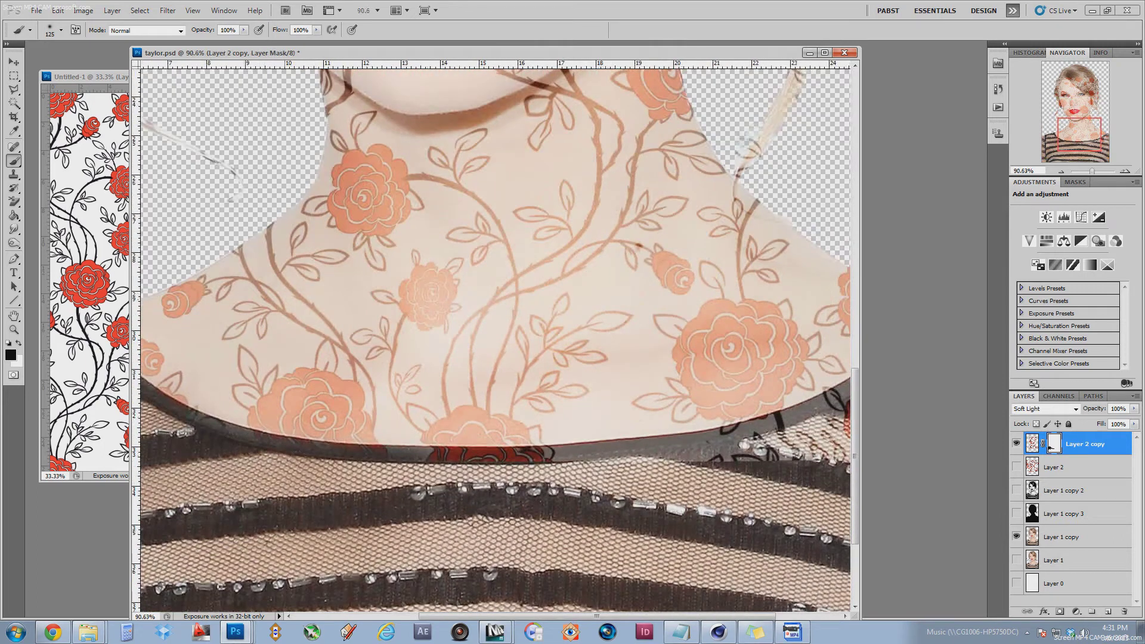
pyautogui.moveTo(388, 452); pyautogui.dragTo(656, 452)
pyautogui.moveTo(745, 450)
pyautogui.mouseDown()
pyautogui.moveTo(698, 447)
pyautogui.moveTo(799, 427)
pyautogui.moveTo(686, 441)
pyautogui.mouseUp()
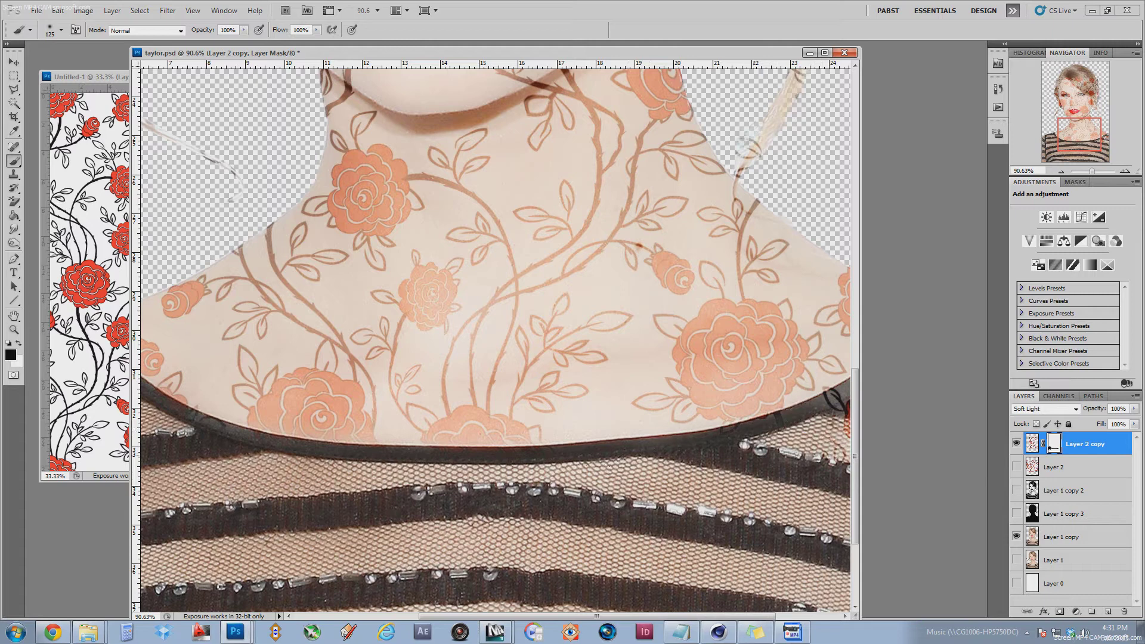
pyautogui.scroll(3, 581, 380)
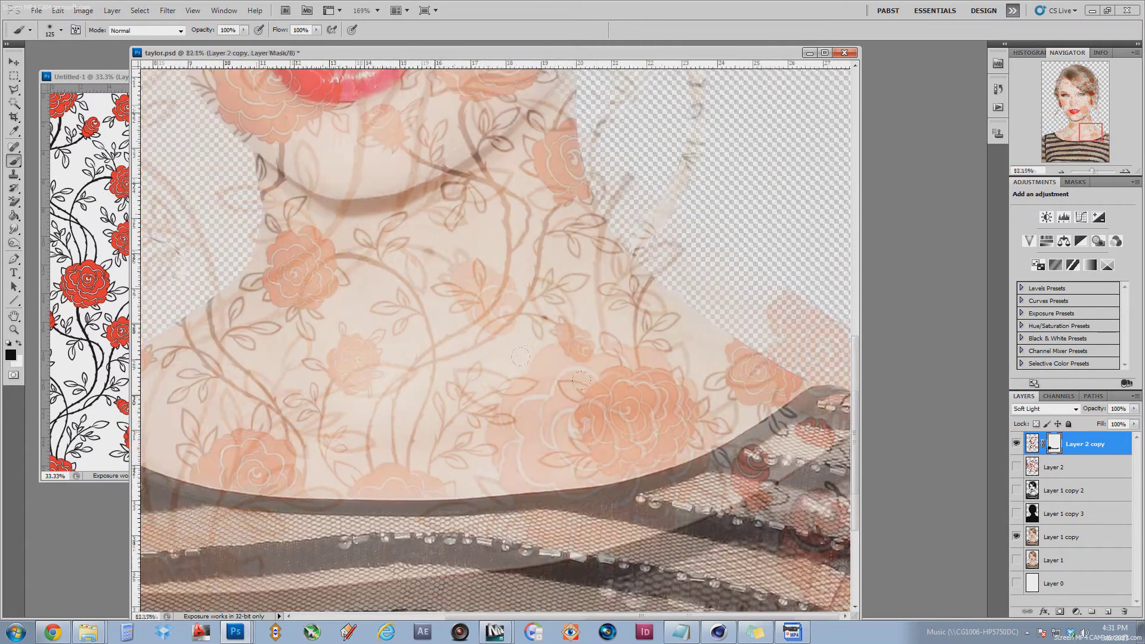
pyautogui.scroll(-3, 582, 380)
pyautogui.scroll(-2, 581, 380)
pyautogui.moveTo(805, 408)
pyautogui.mouseDown()
pyautogui.moveTo(727, 408)
pyautogui.moveTo(838, 343)
pyautogui.moveTo(778, 367)
pyautogui.moveTo(836, 417)
pyautogui.moveTo(824, 452)
pyautogui.mouseUp()
# - Mask the roses off the loose strands, the ear-side hair and the swept fringe with black brush strokes
pyautogui.moveTo(1092, 112); pyautogui.dragTo(1092, 98)
pyautogui.moveTo(603, 333)
pyautogui.mouseDown()
pyautogui.moveTo(594, 346)
pyautogui.moveTo(635, 271)
pyautogui.moveTo(607, 284)
pyautogui.mouseUp()
pyautogui.moveTo(600, 411)
pyautogui.mouseDown()
pyautogui.moveTo(657, 479)
pyautogui.moveTo(685, 539)
pyautogui.moveTo(697, 439)
pyautogui.moveTo(687, 399)
pyautogui.moveTo(671, 450)
pyautogui.moveTo(692, 328)
pyautogui.moveTo(657, 436)
pyautogui.moveTo(697, 306)
pyautogui.moveTo(690, 267)
pyautogui.moveTo(678, 308)
pyautogui.moveTo(717, 241)
pyautogui.moveTo(720, 195)
pyautogui.moveTo(710, 249)
pyautogui.moveTo(692, 178)
pyautogui.moveTo(655, 184)
pyautogui.moveTo(612, 260)
pyautogui.moveTo(621, 184)
pyautogui.moveTo(591, 249)
pyautogui.moveTo(524, 247)
pyautogui.moveTo(471, 204)
pyautogui.moveTo(584, 282)
pyautogui.mouseUp()
pyautogui.moveTo(495, 230)
pyautogui.mouseDown()
pyautogui.moveTo(373, 132)
pyautogui.moveTo(411, 194)
pyautogui.moveTo(459, 230)
pyautogui.mouseUp()
pyautogui.moveTo(574, 204)
pyautogui.mouseDown()
pyautogui.moveTo(480, 185)
pyautogui.moveTo(446, 151)
pyautogui.mouseUp()
pyautogui.moveTo(1083, 92); pyautogui.dragTo(1073, 89)
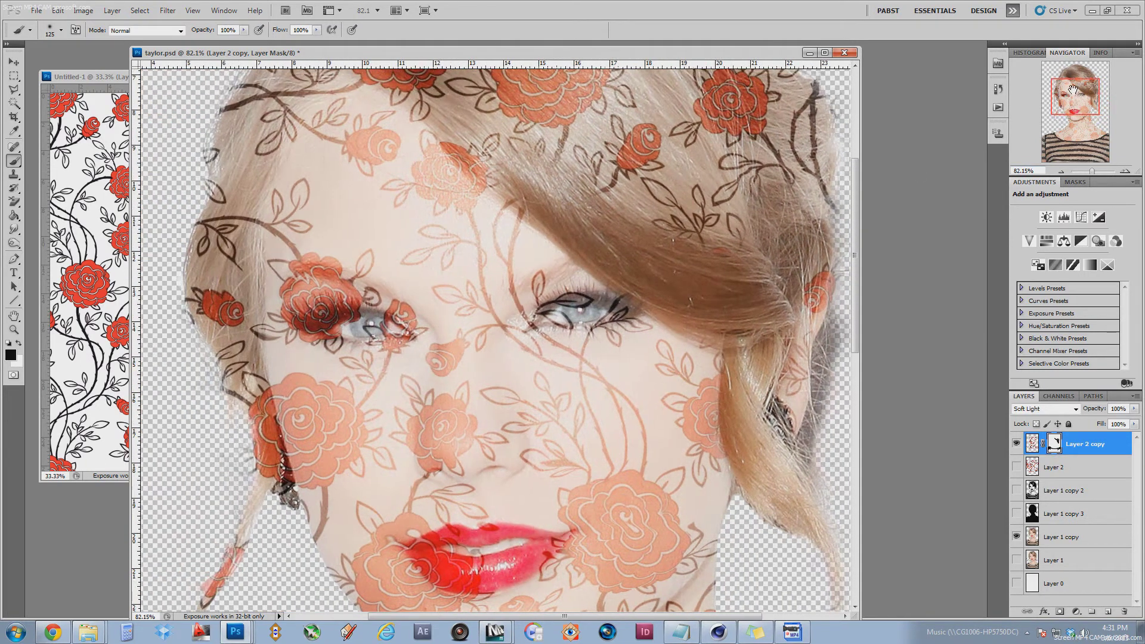
pyautogui.moveTo(554, 166)
pyautogui.mouseDown()
pyautogui.moveTo(487, 142)
pyautogui.moveTo(438, 94)
pyautogui.moveTo(447, 131)
pyautogui.mouseUp()
pyautogui.moveTo(590, 157); pyautogui.dragTo(674, 210)
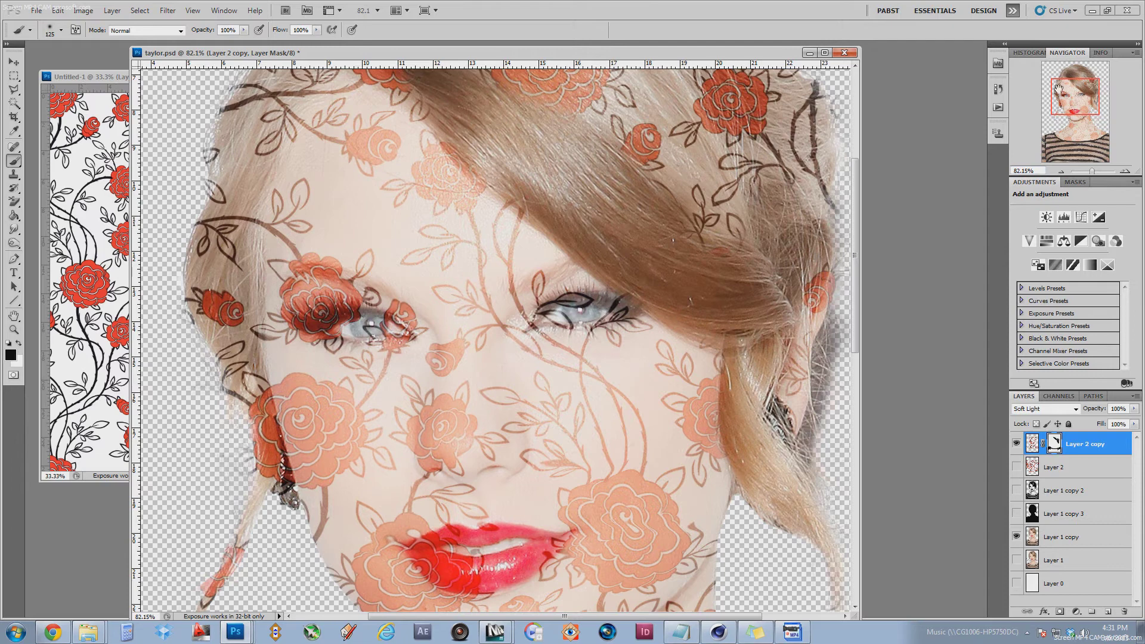
# - Mask the roses off the hair and earring beside the large cheek rose, up to the forehead hairline, with a 70 px brush
pyautogui.moveTo(1059, 89); pyautogui.dragTo(984, 108)
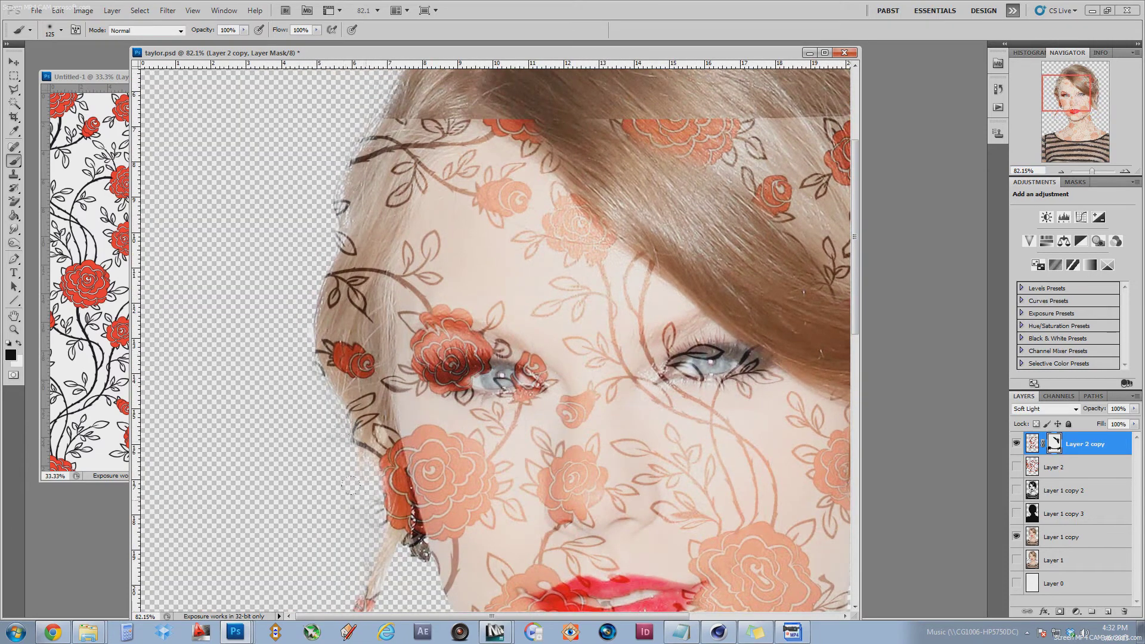
pyautogui.scroll(4, 361, 502)
pyautogui.press(']')
pyautogui.moveTo(382, 391)
pyautogui.mouseDown()
pyautogui.moveTo(429, 550)
pyautogui.moveTo(406, 497)
pyautogui.moveTo(395, 535)
pyautogui.mouseUp()
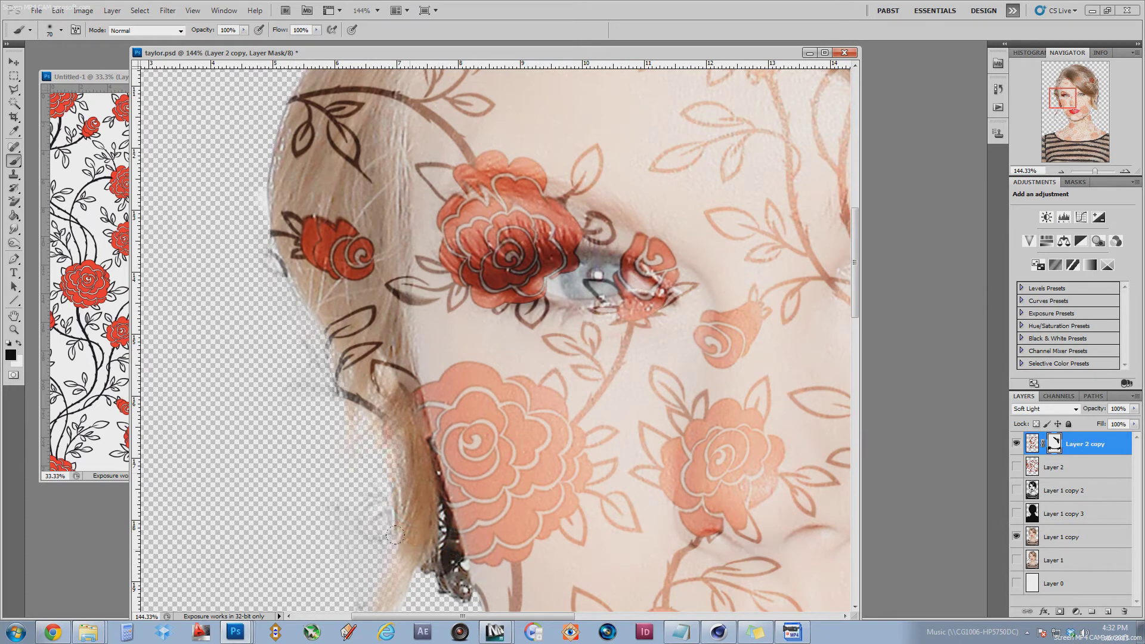
pyautogui.moveTo(396, 460)
pyautogui.mouseDown()
pyautogui.moveTo(359, 312)
pyautogui.moveTo(363, 226)
pyautogui.moveTo(374, 278)
pyautogui.moveTo(368, 357)
pyautogui.moveTo(333, 297)
pyautogui.moveTo(326, 187)
pyautogui.moveTo(296, 114)
pyautogui.moveTo(253, 100)
pyautogui.mouseUp()
pyautogui.scroll(5, 562, 292)
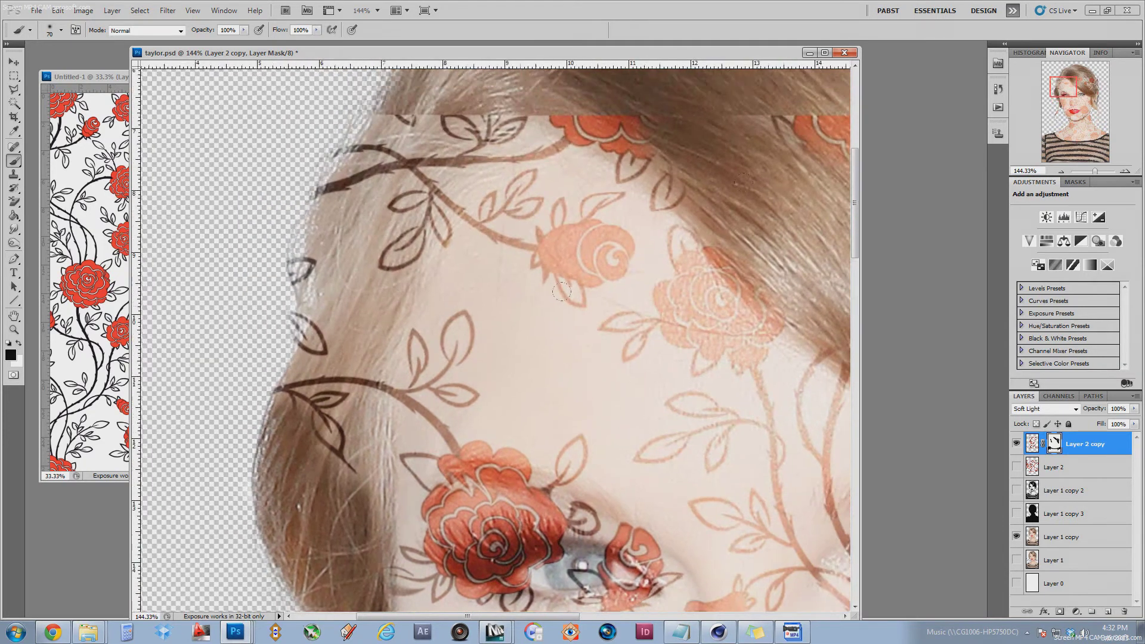
pyautogui.moveTo(348, 350)
pyautogui.mouseDown()
pyautogui.moveTo(341, 445)
pyautogui.moveTo(351, 325)
pyautogui.moveTo(281, 425)
pyautogui.moveTo(291, 217)
pyautogui.moveTo(366, 131)
pyautogui.mouseUp()
pyautogui.moveTo(487, 91)
pyautogui.mouseDown()
pyautogui.moveTo(417, 160)
pyautogui.moveTo(354, 312)
pyautogui.moveTo(403, 130)
pyautogui.mouseUp()
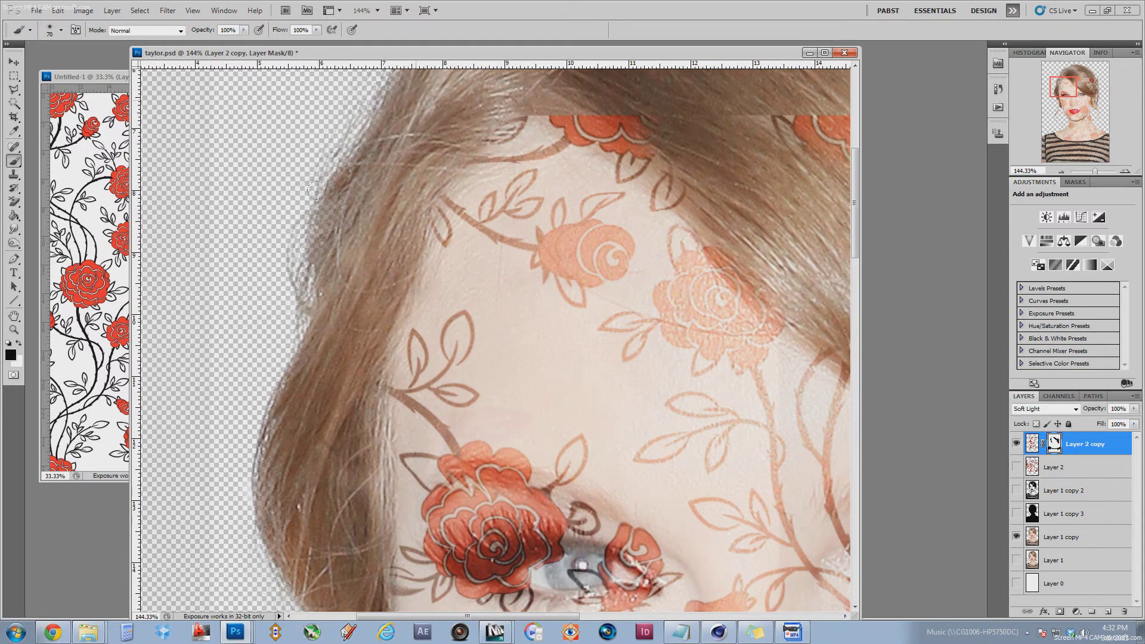
# - Fade the roses over the eyes on the mask with a small brush at 62% opacity and 53% flow
pyautogui.scroll(9, 409, 280)
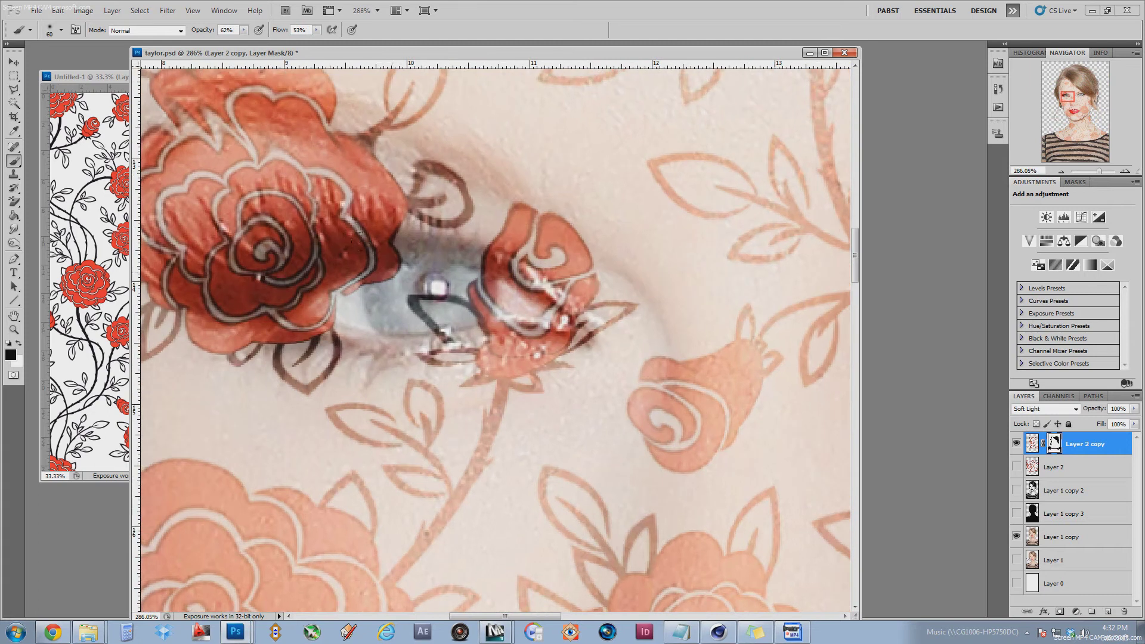
pyautogui.scroll(1, 394, 274)
pyautogui.press('[')
pyautogui.press('[')
pyautogui.moveTo(334, 302); pyautogui.dragTo(472, 327)
pyautogui.press('[')
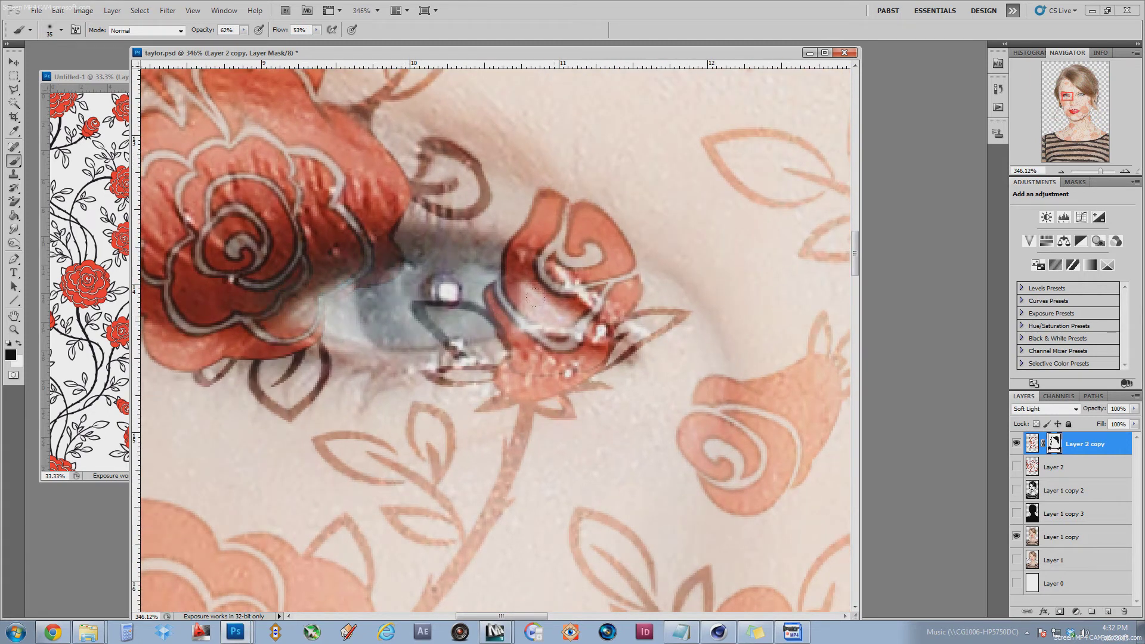
pyautogui.moveTo(540, 299)
pyautogui.mouseDown()
pyautogui.moveTo(454, 256)
pyautogui.moveTo(559, 314)
pyautogui.moveTo(413, 326)
pyautogui.moveTo(507, 309)
pyautogui.moveTo(363, 292)
pyautogui.mouseUp()
pyautogui.moveTo(1069, 98); pyautogui.dragTo(1081, 94)
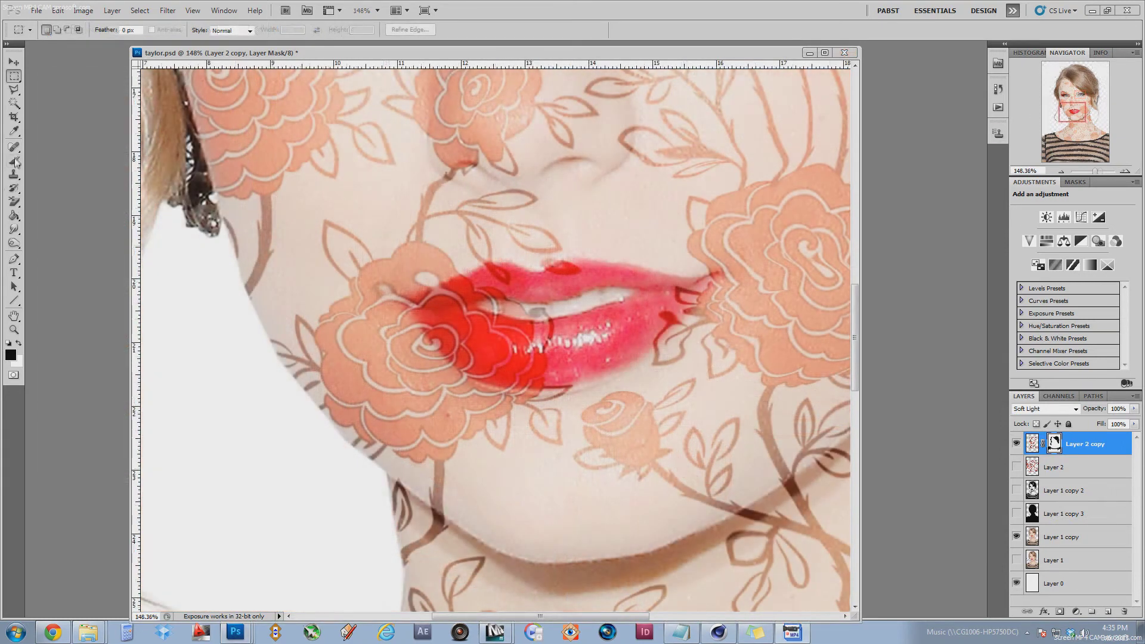
# - Clear the roses from the lips and teeth by painting the mask with a 30 px brush at 100% opacity and flow
pyautogui.click(15, 162)
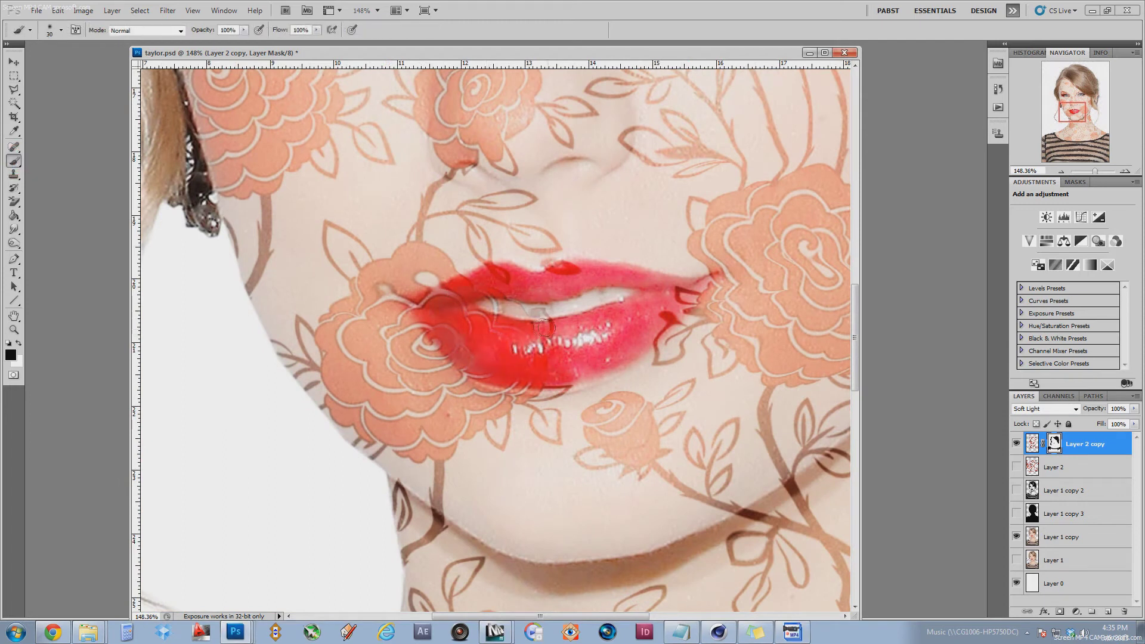
pyautogui.moveTo(545, 328)
pyautogui.mouseDown()
pyautogui.moveTo(528, 304)
pyautogui.moveTo(567, 273)
pyautogui.moveTo(432, 301)
pyautogui.mouseUp()
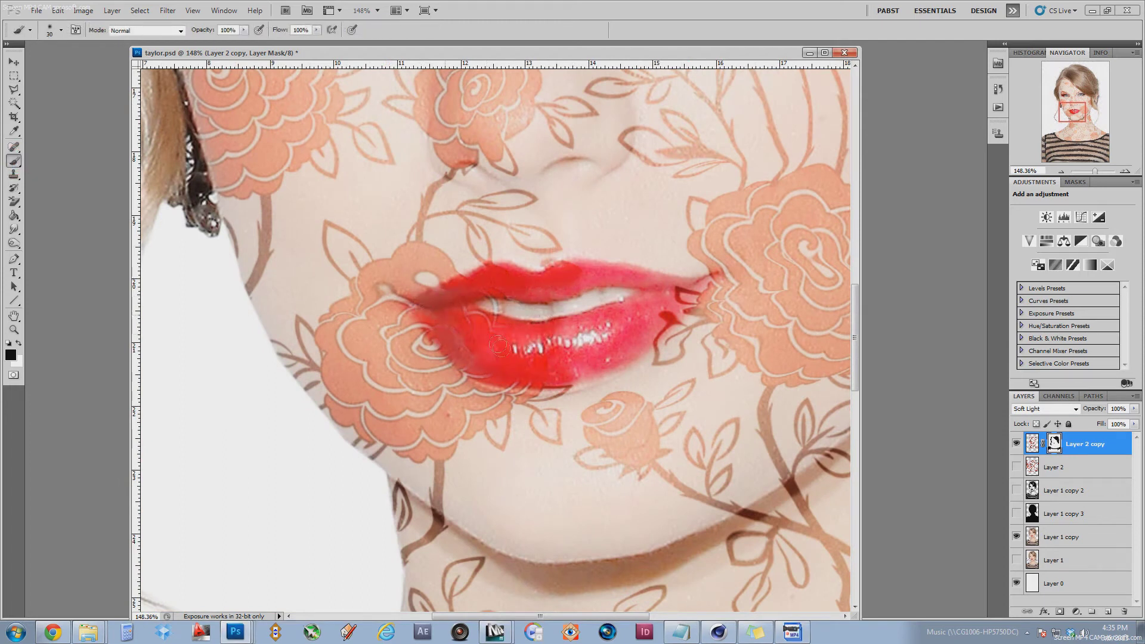
pyautogui.moveTo(594, 309)
pyautogui.mouseDown()
pyautogui.moveTo(578, 350)
pyautogui.moveTo(601, 341)
pyautogui.moveTo(552, 356)
pyautogui.moveTo(580, 360)
pyautogui.moveTo(611, 343)
pyautogui.moveTo(600, 357)
pyautogui.moveTo(692, 290)
pyautogui.moveTo(625, 278)
pyautogui.moveTo(600, 301)
pyautogui.moveTo(631, 338)
pyautogui.moveTo(566, 365)
pyautogui.mouseUp()
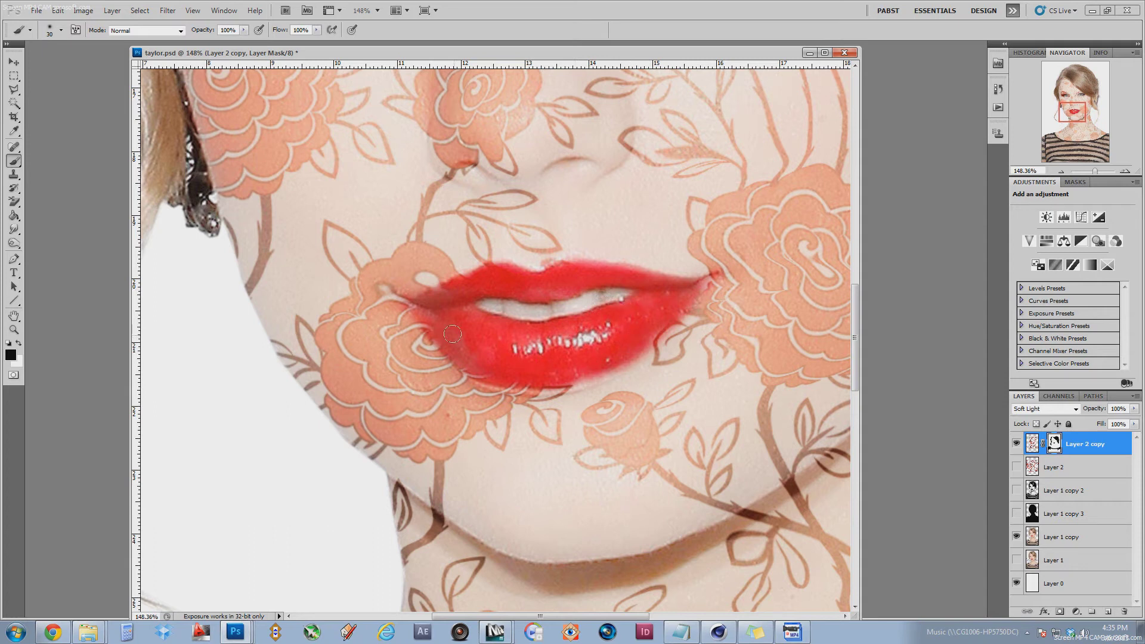
pyautogui.moveTo(503, 282); pyautogui.dragTo(620, 287)
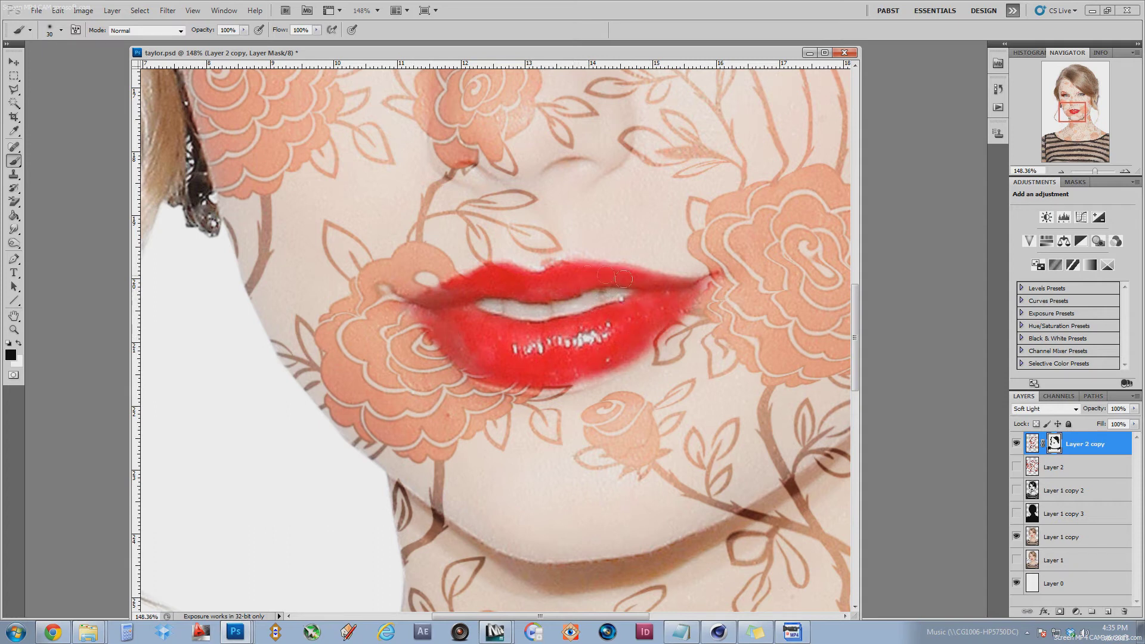
pyautogui.scroll(-3, 691, 285)
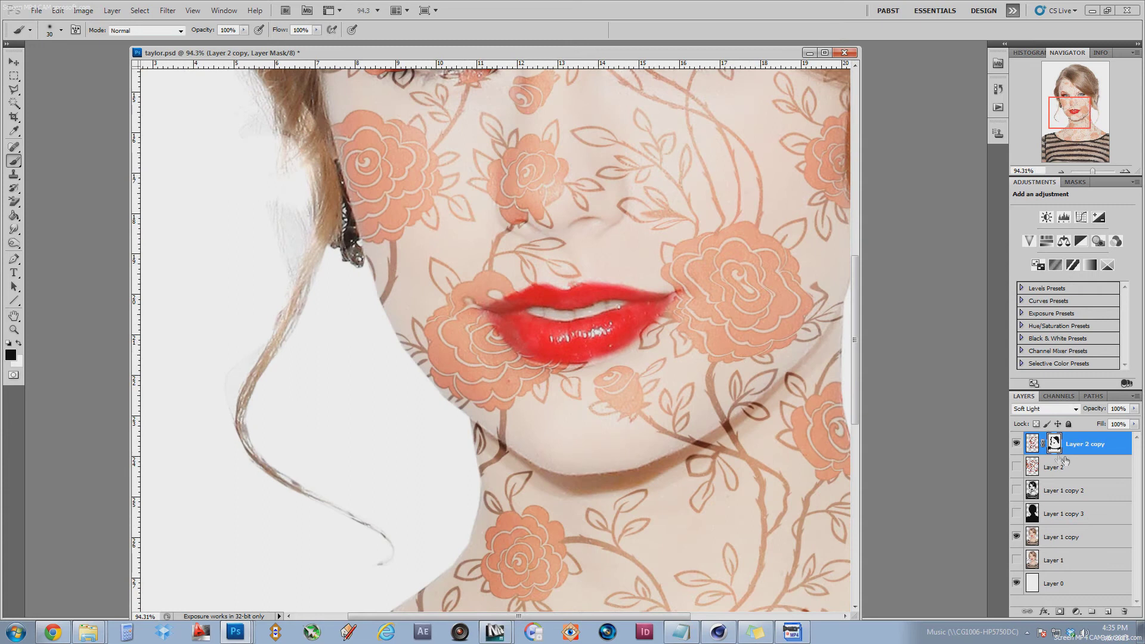
# - Apply Brightness/Contrast to the displaced rose layer's image with brightness -46 and contrast -43
pyautogui.click(1055, 445)
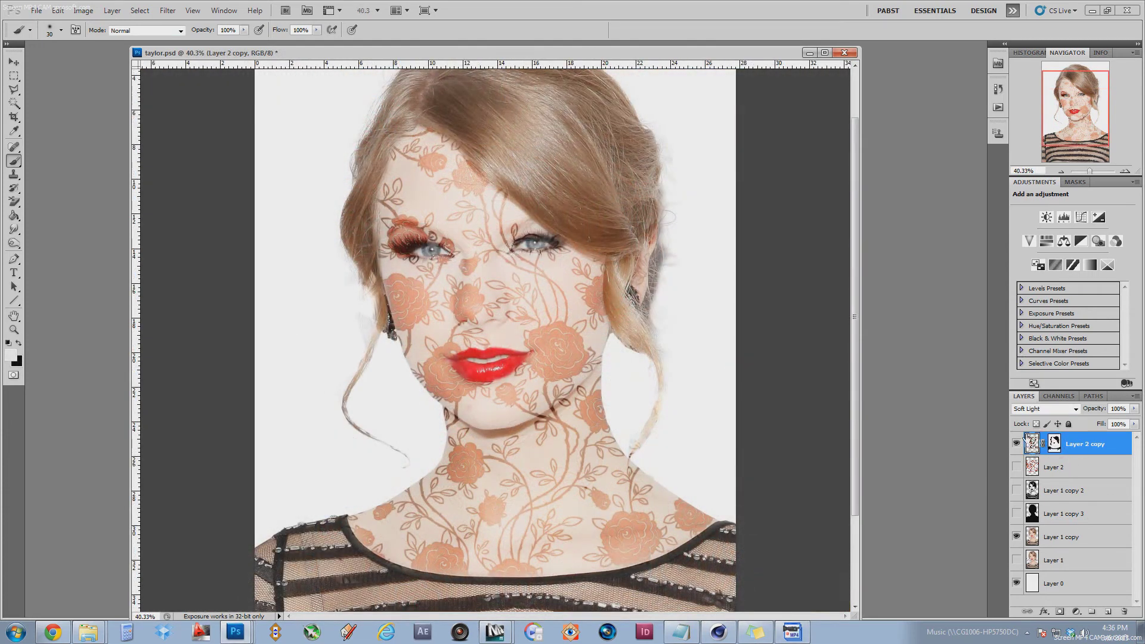
pyautogui.hotkey('ctrl', 'alt', 'b')
pyautogui.moveTo(836, 166); pyautogui.dragTo(742, 159)
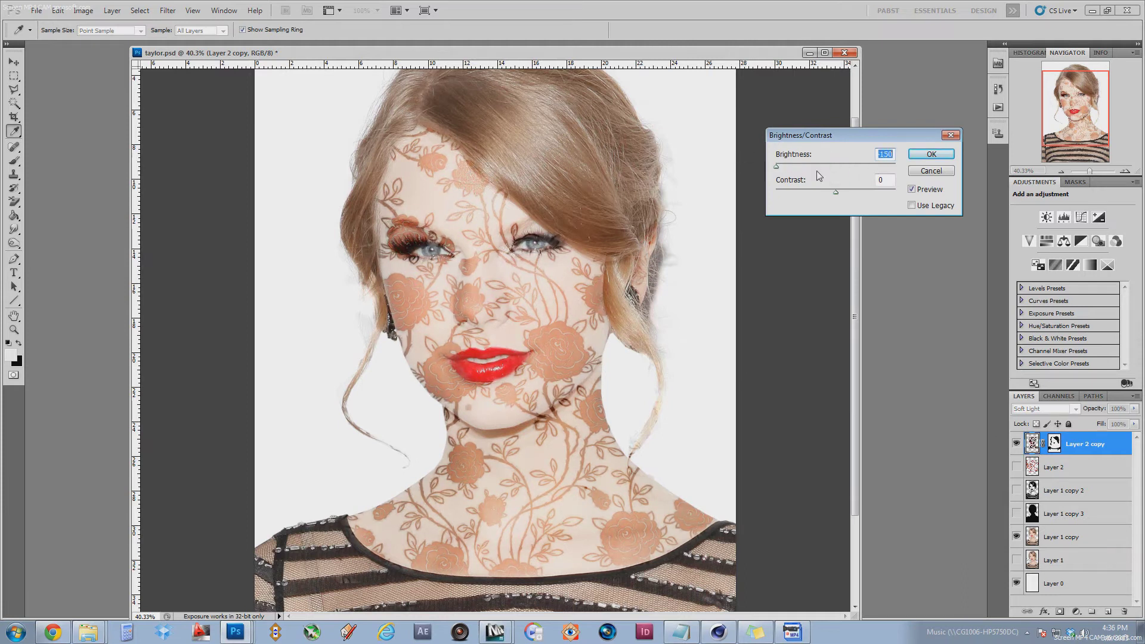
pyautogui.moveTo(781, 169); pyautogui.dragTo(801, 193)
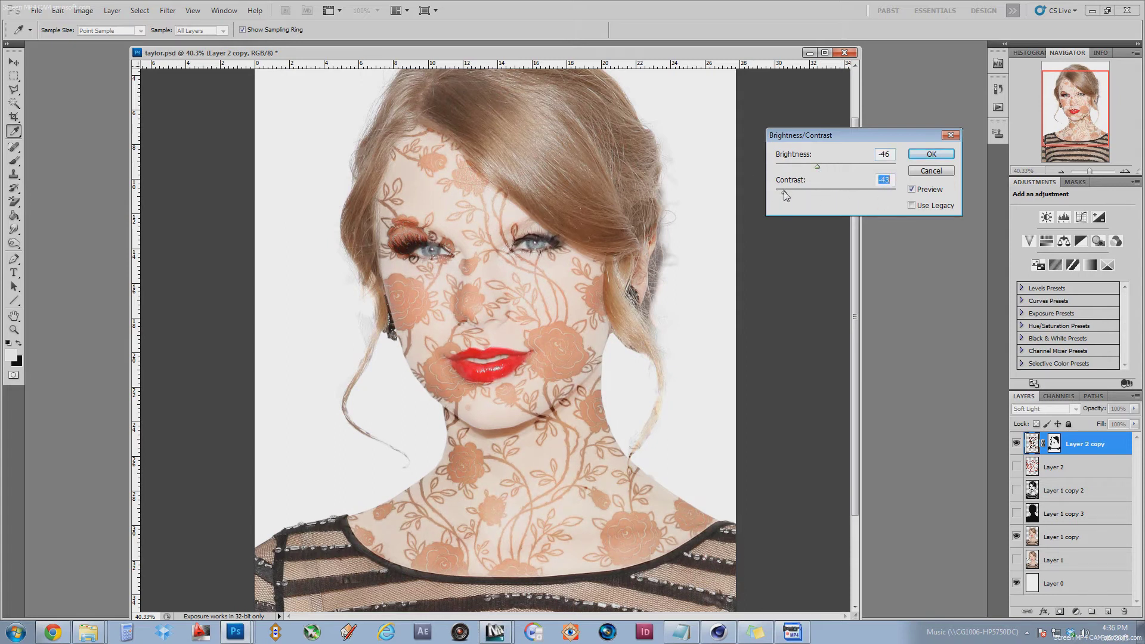
pyautogui.click(931, 155)
pyautogui.press('b')
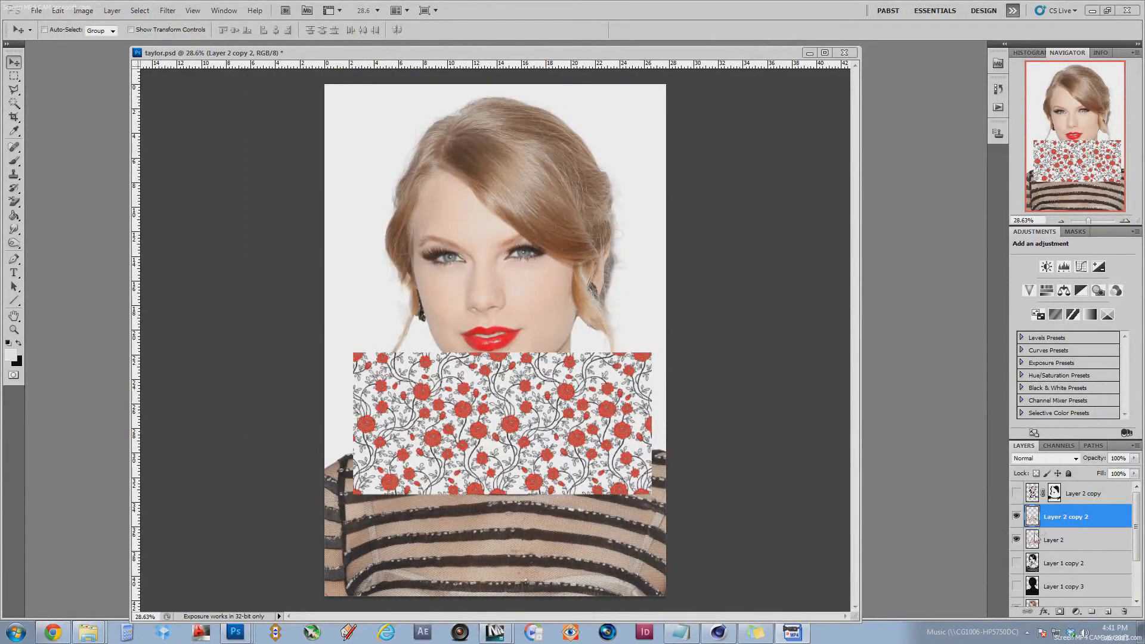
# - Hide Layer 2 copy 2, duplicate the smaller rose pattern on Layer 2 twice, and stack the copies upward over the face and head
pyautogui.click(1017, 518)
pyautogui.click(1018, 540)
pyautogui.click(1017, 540)
pyautogui.click(1085, 540)
pyautogui.hotkey('ctrl', 'j')
pyautogui.moveTo(555, 426); pyautogui.dragTo(555, 286)
pyautogui.hotkey('ctrl', 'j')
pyautogui.moveTo(559, 404); pyautogui.dragTo(561, 318)
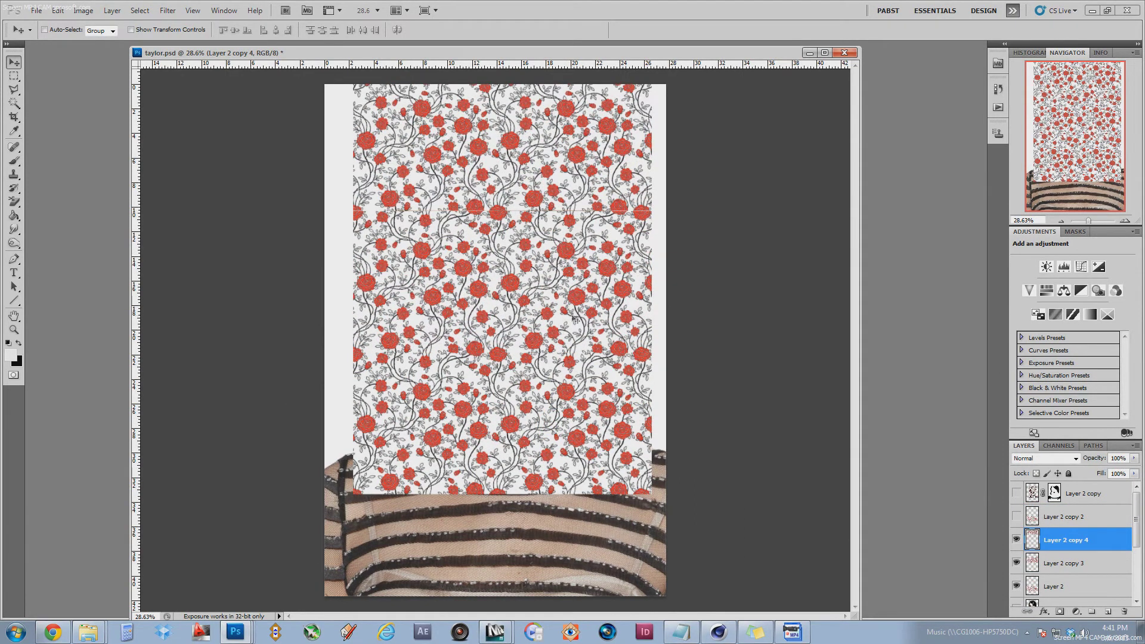
# - Merge the stacked rose pattern copies into Layer 2 and reapply the last Displace filter
pyautogui.hotkey('ctrl', 'e')
pyautogui.hotkey('ctrl', 'e')
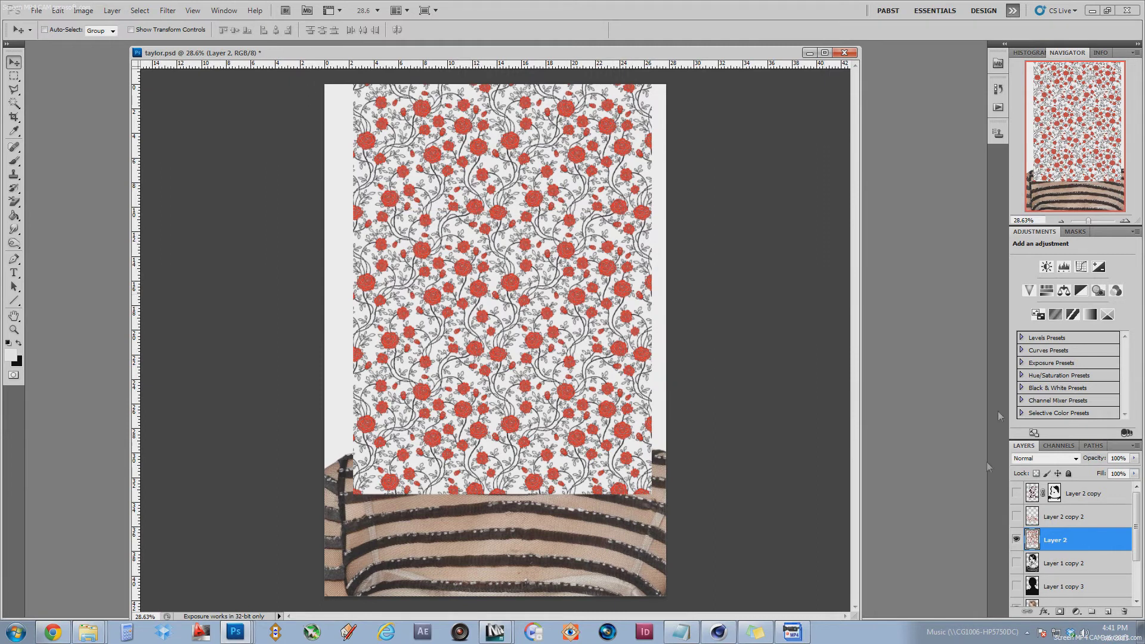
pyautogui.click(173, 11)
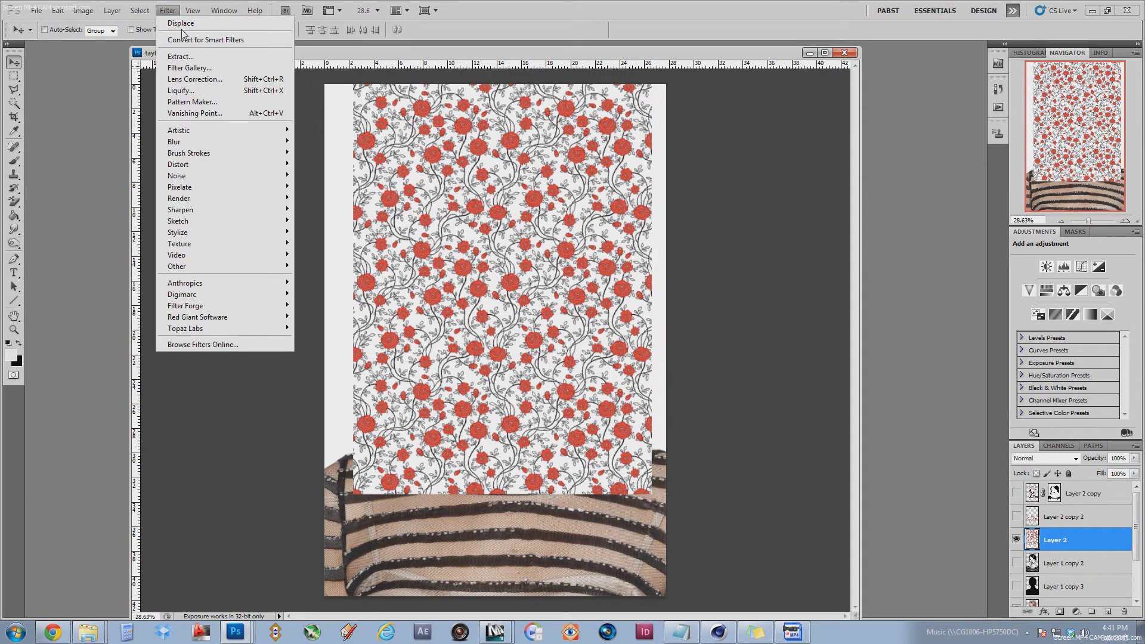
pyautogui.click(182, 24)
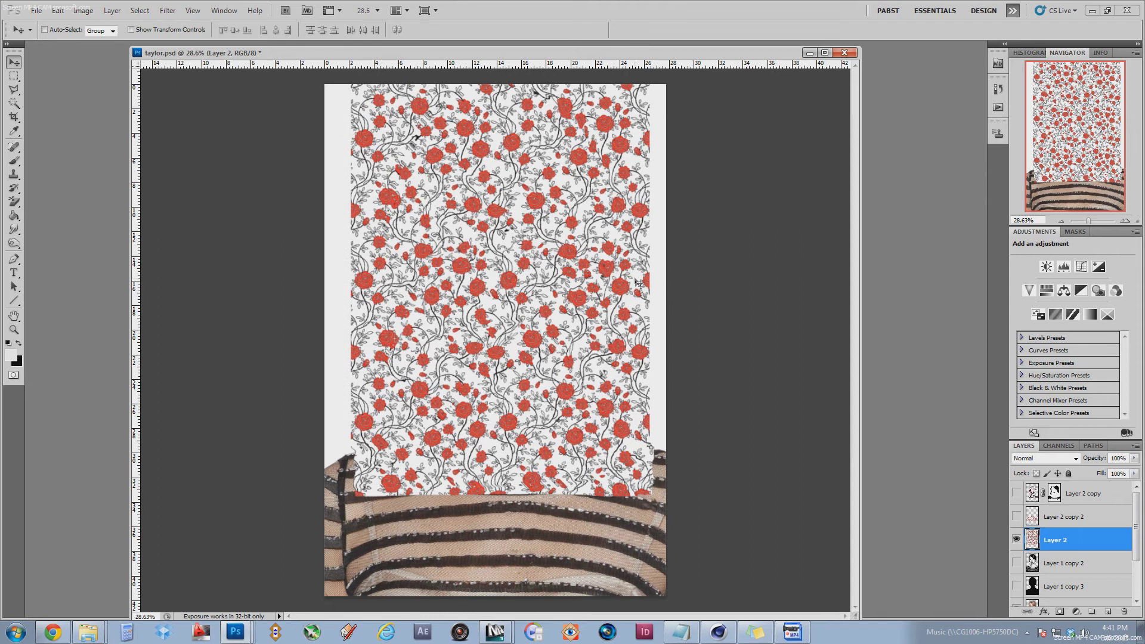
# - Move the layer mask from Layer 2 copy onto the new displaced pattern on Layer 2
pyautogui.click(1056, 499)
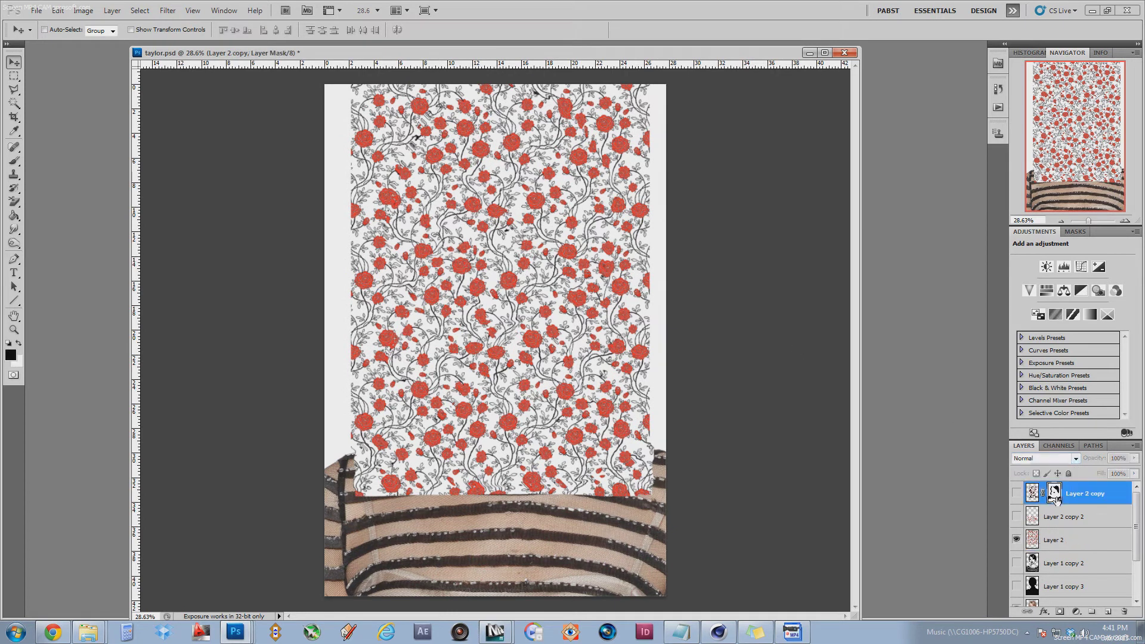
pyautogui.moveTo(1055, 493); pyautogui.dragTo(1056, 542)
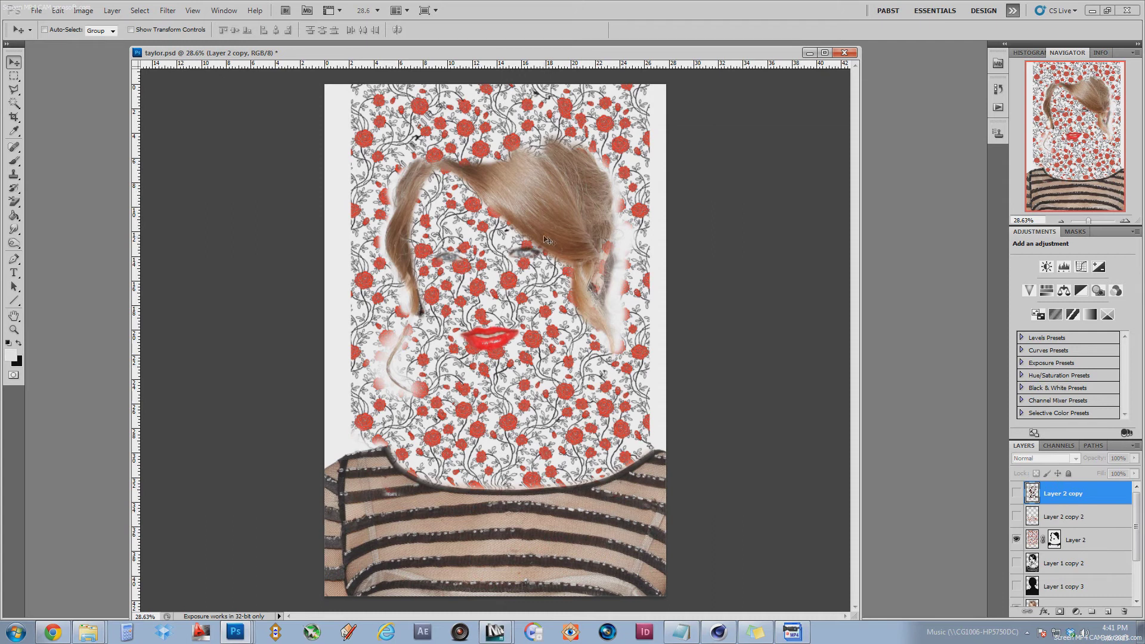
pyautogui.scroll(2, 543, 238)
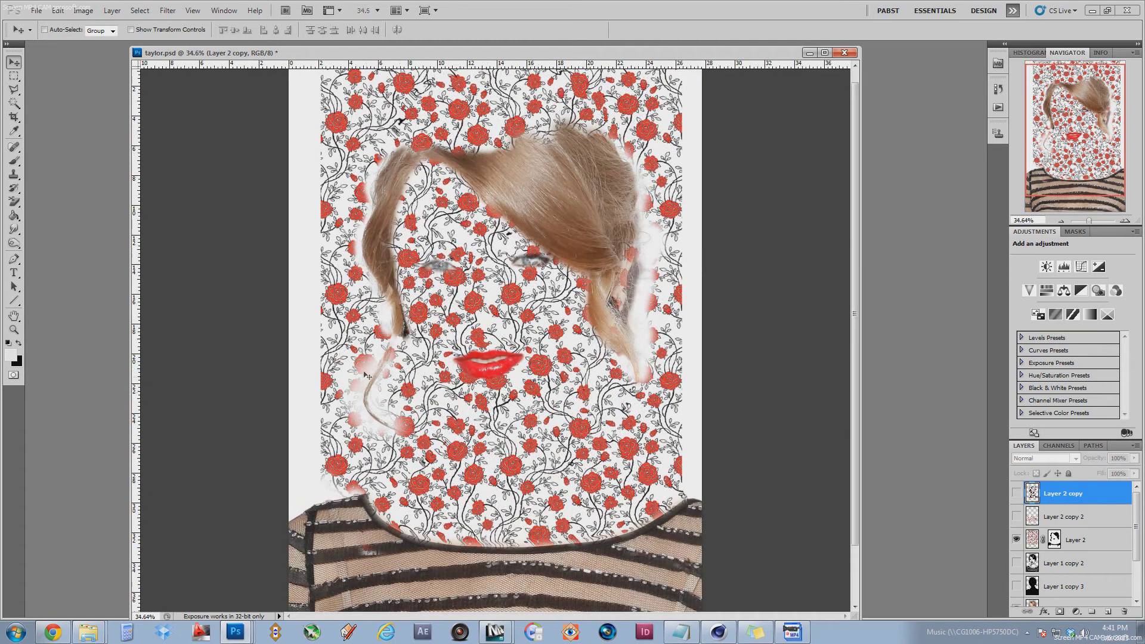
# - Compare blend modes on Layer 2 and set it to Darken
pyautogui.click(1065, 540)
pyautogui.click(1053, 459)
pyautogui.scroll(-2, 1056, 467)
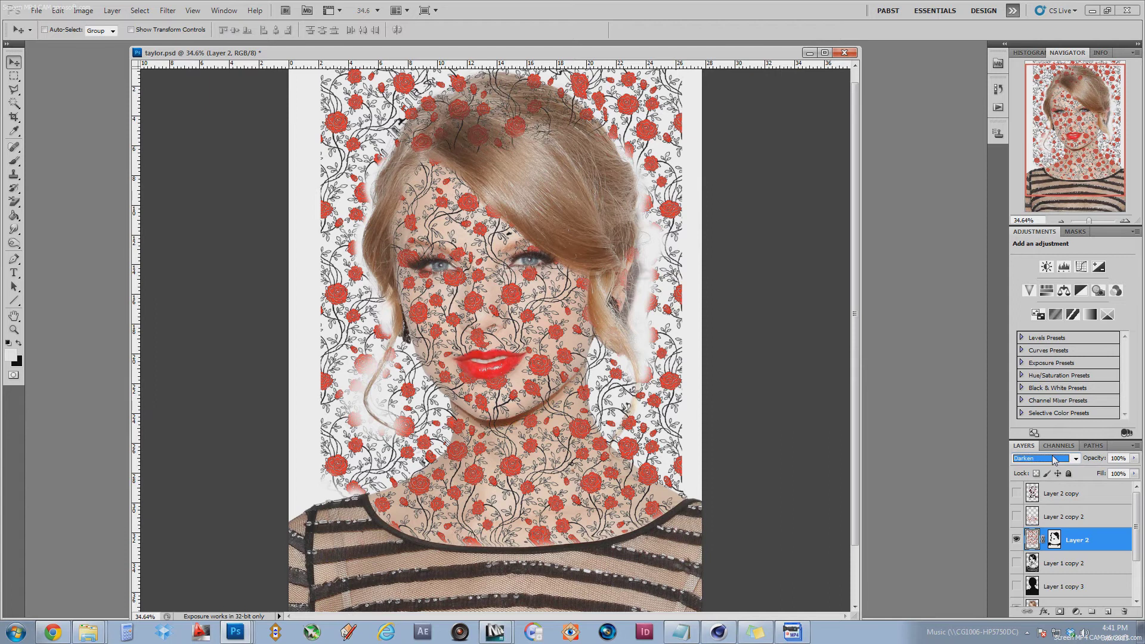
pyautogui.scroll(-1, 1055, 460)
pyautogui.scroll(1, 1055, 460)
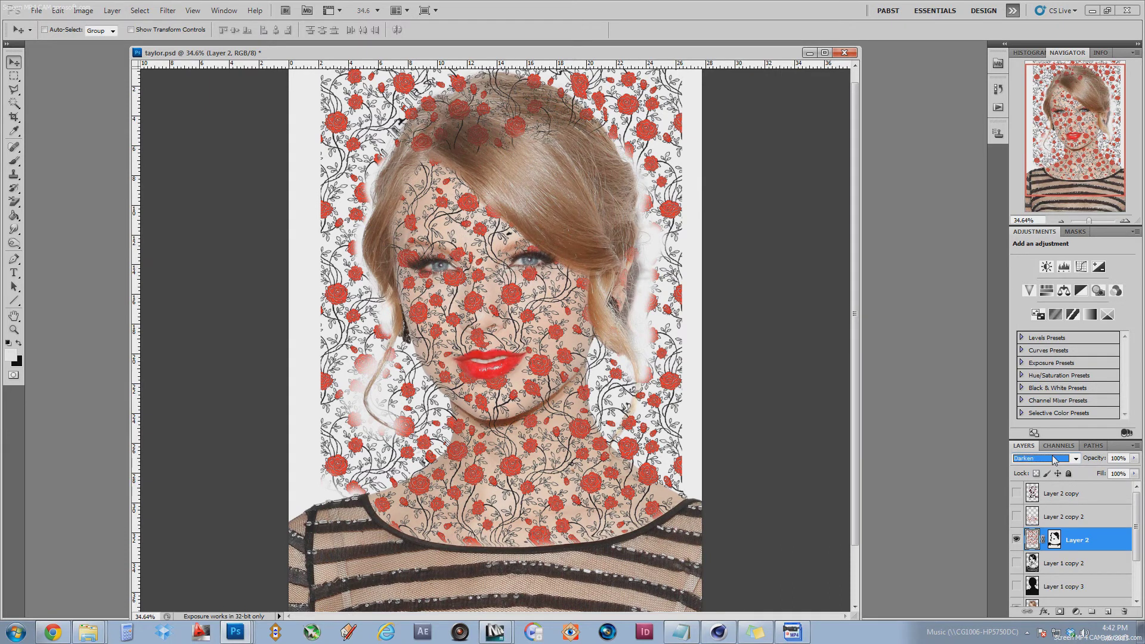
# - Select the mask on Layer 2, set the layer's blend mode to Color Burn and lower its opacity to 51%
pyautogui.click(1055, 541)
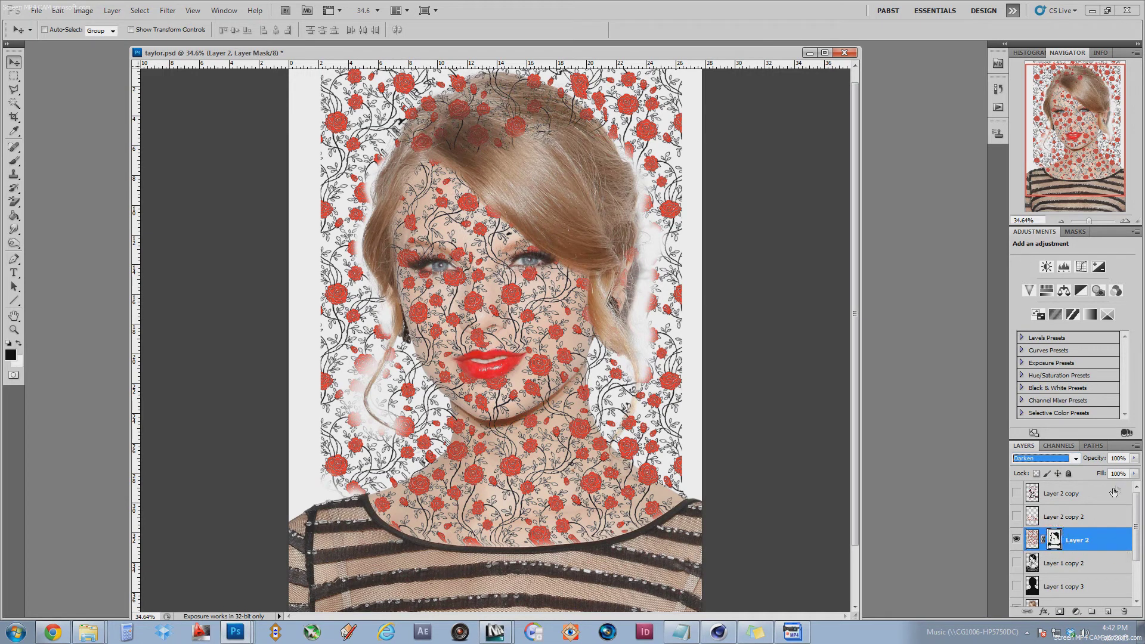
pyautogui.scroll(-3, 1054, 459)
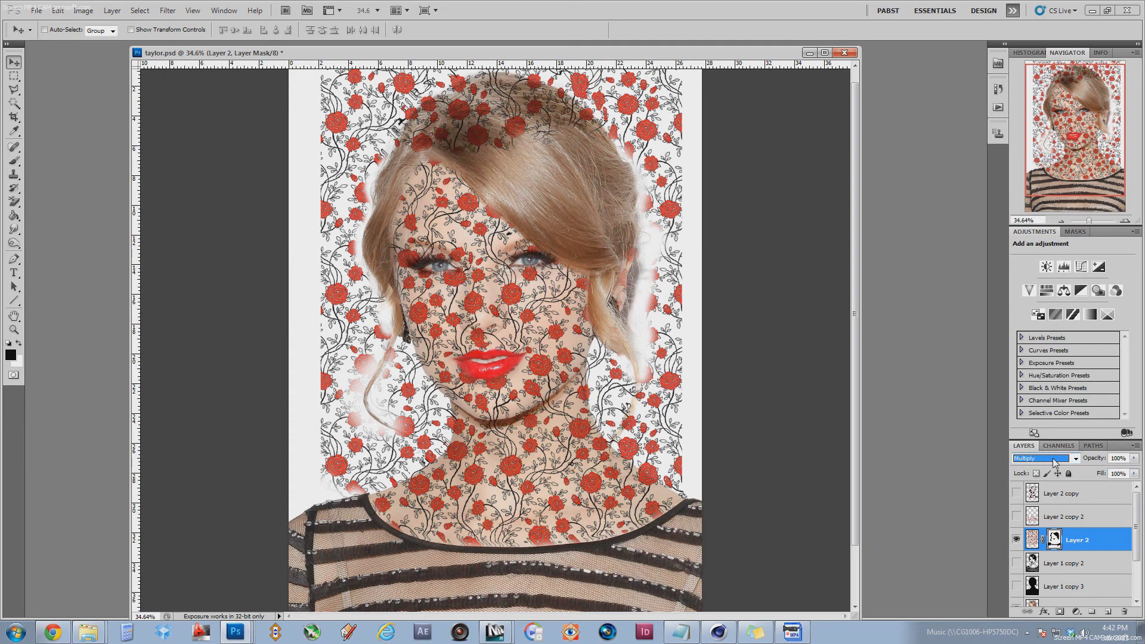
pyautogui.scroll(1, 1054, 460)
pyautogui.click(1133, 458)
pyautogui.moveTo(1134, 472); pyautogui.dragTo(1106, 473)
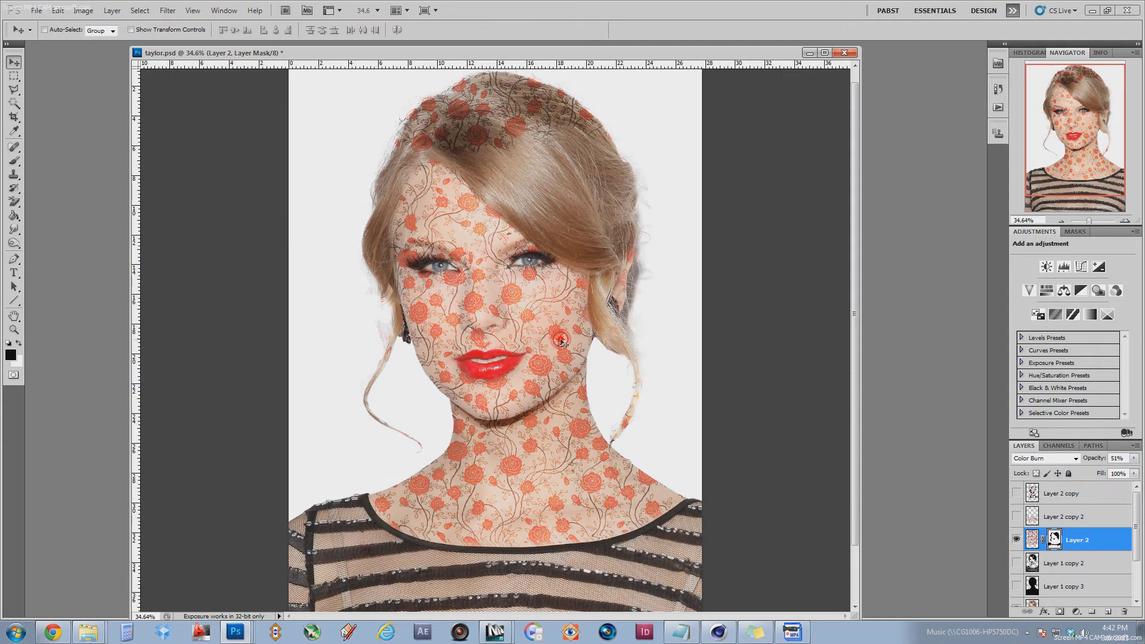
# - Paint black on Layer 2's mask with a size 90 brush to clear the roses from the crown hair and the loose strand right of the neck
pyautogui.scroll(3, 453, 373)
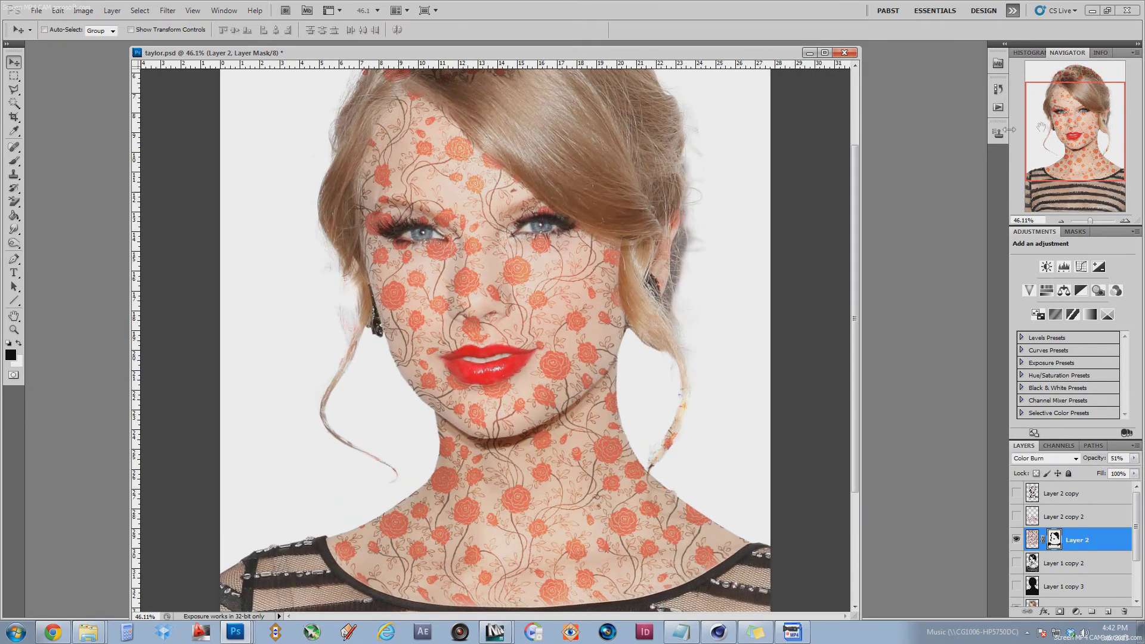
pyautogui.moveTo(1056, 121); pyautogui.dragTo(1057, 96)
pyautogui.scroll(6, 482, 98)
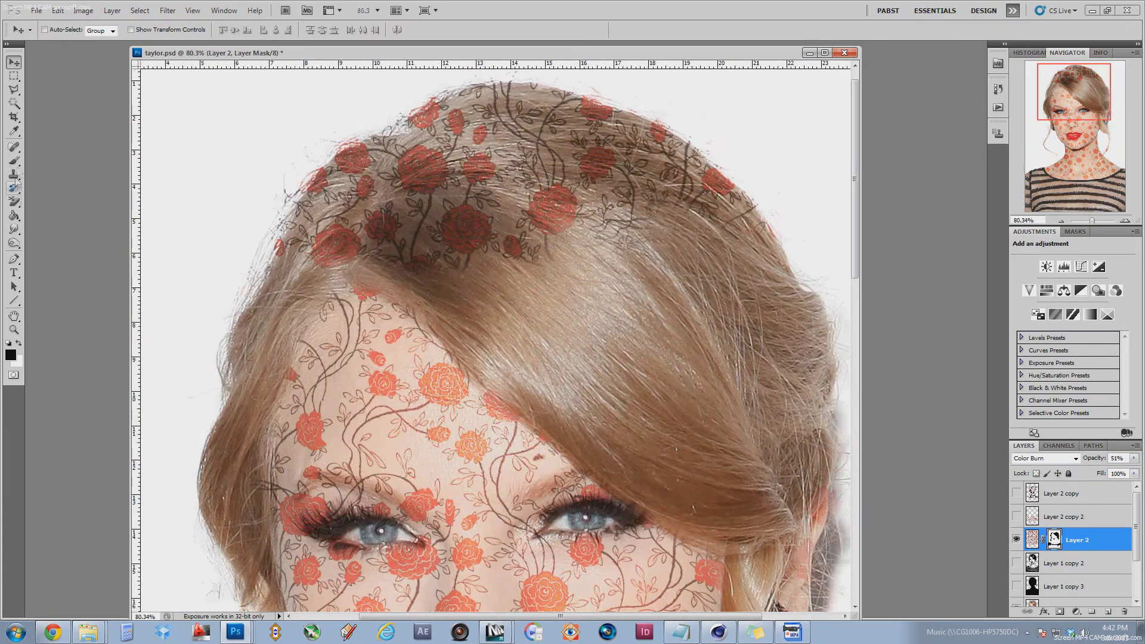
pyautogui.click(14, 160)
pyautogui.press(']')
pyautogui.moveTo(383, 247)
pyautogui.mouseDown()
pyautogui.moveTo(313, 179)
pyautogui.moveTo(401, 98)
pyautogui.moveTo(429, 113)
pyautogui.moveTo(422, 170)
pyautogui.moveTo(395, 217)
pyautogui.moveTo(433, 281)
pyautogui.moveTo(566, 205)
pyautogui.moveTo(616, 225)
pyautogui.moveTo(701, 179)
pyautogui.moveTo(679, 151)
pyautogui.moveTo(686, 137)
pyautogui.moveTo(598, 155)
pyautogui.moveTo(570, 120)
pyautogui.moveTo(442, 116)
pyautogui.moveTo(442, 176)
pyautogui.mouseUp()
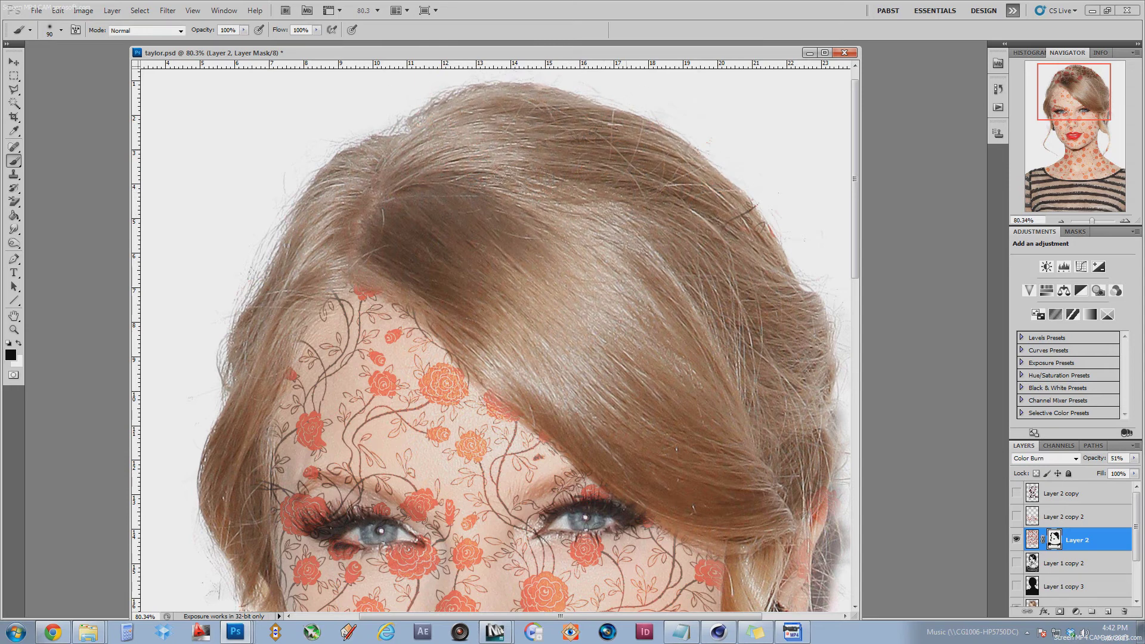
pyautogui.moveTo(1081, 99)
pyautogui.mouseDown()
pyautogui.moveTo(1097, 106)
pyautogui.moveTo(1116, 170)
pyautogui.moveTo(1128, 145)
pyautogui.mouseUp()
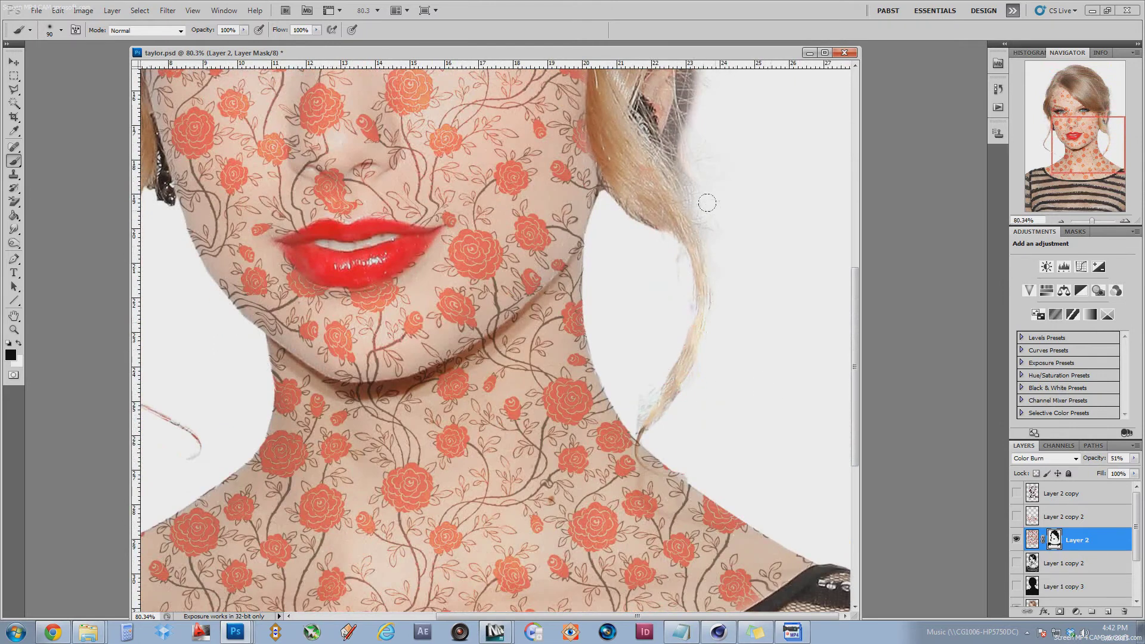
pyautogui.moveTo(1092, 147)
pyautogui.mouseDown()
pyautogui.moveTo(1101, 163)
pyautogui.moveTo(1064, 189)
pyautogui.moveTo(1047, 106)
pyautogui.mouseUp()
pyautogui.hotkey('ctrl', '0')
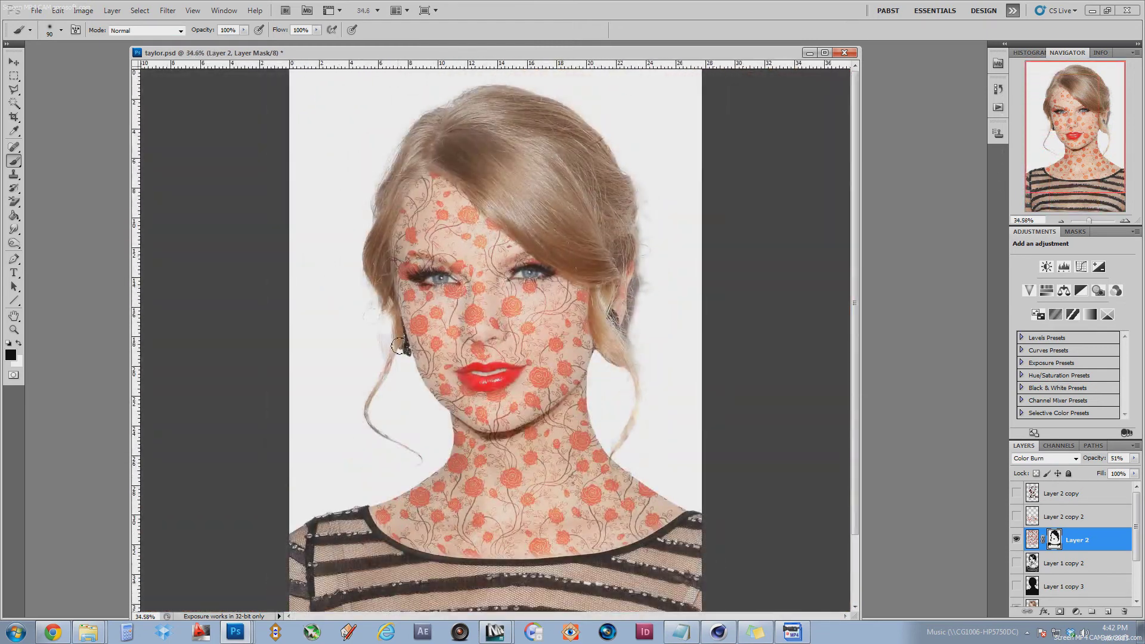
# - Lower the opacity of the rose pattern on Layer 2 to 32%
pyautogui.click(13, 76)
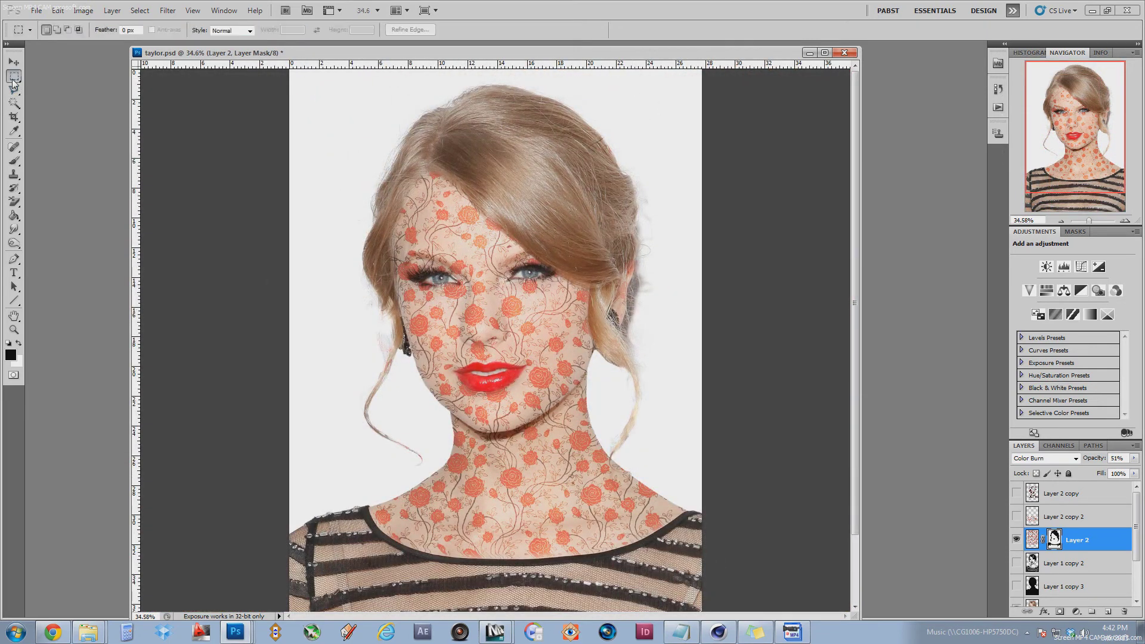
pyautogui.click(1134, 461)
pyautogui.moveTo(1104, 473); pyautogui.dragTo(1094, 473)
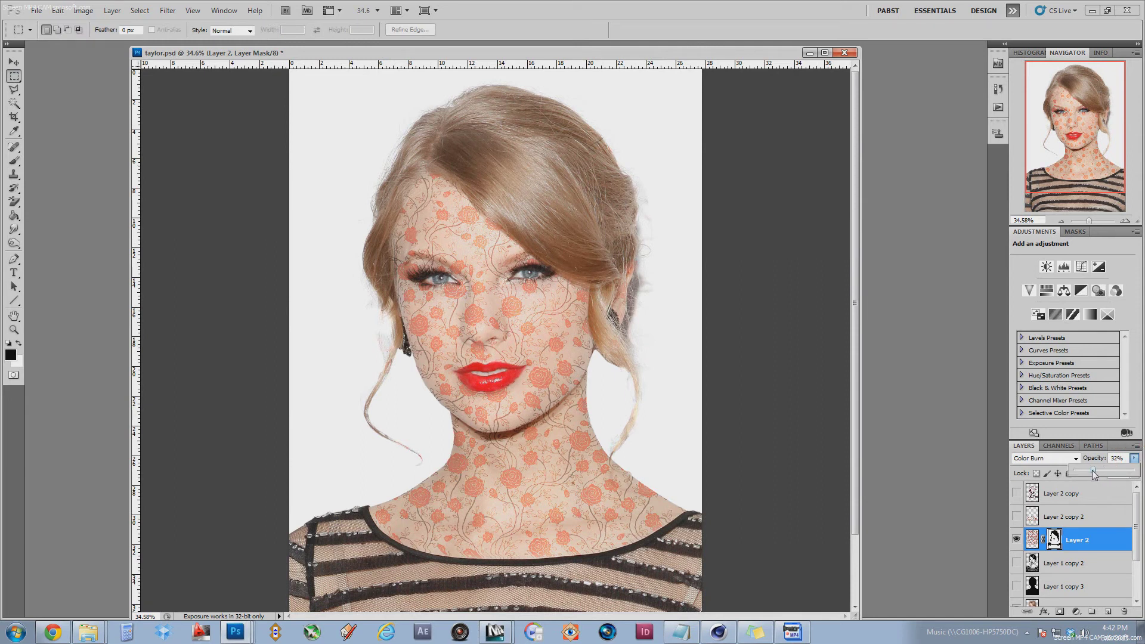
# - Duplicate the masked Layer 2 once to strengthen the roses, try a second duplicate and undo it, and check the skin up close
pyautogui.hotkey('ctrl', 'j')
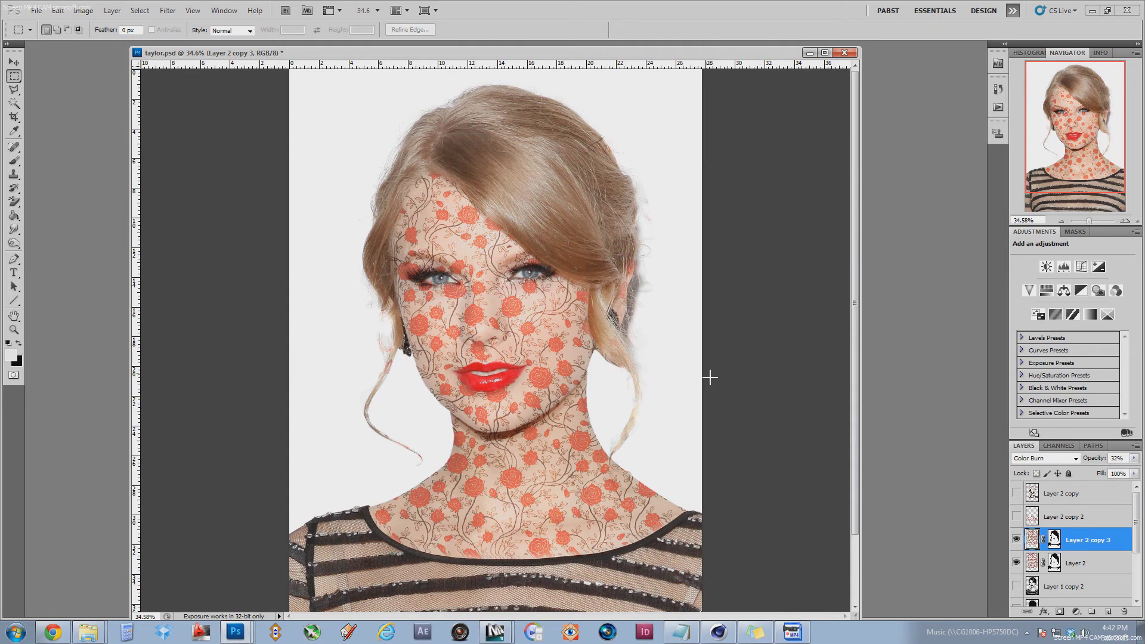
pyautogui.hotkey('ctrl', 'j')
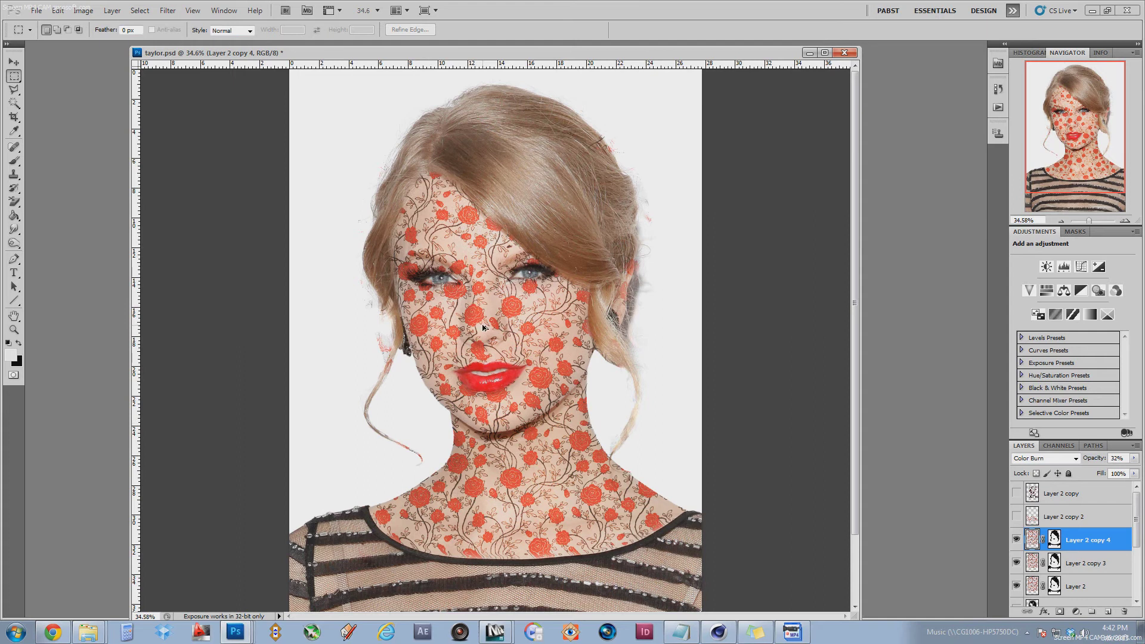
pyautogui.hotkey('ctrl', 'z')
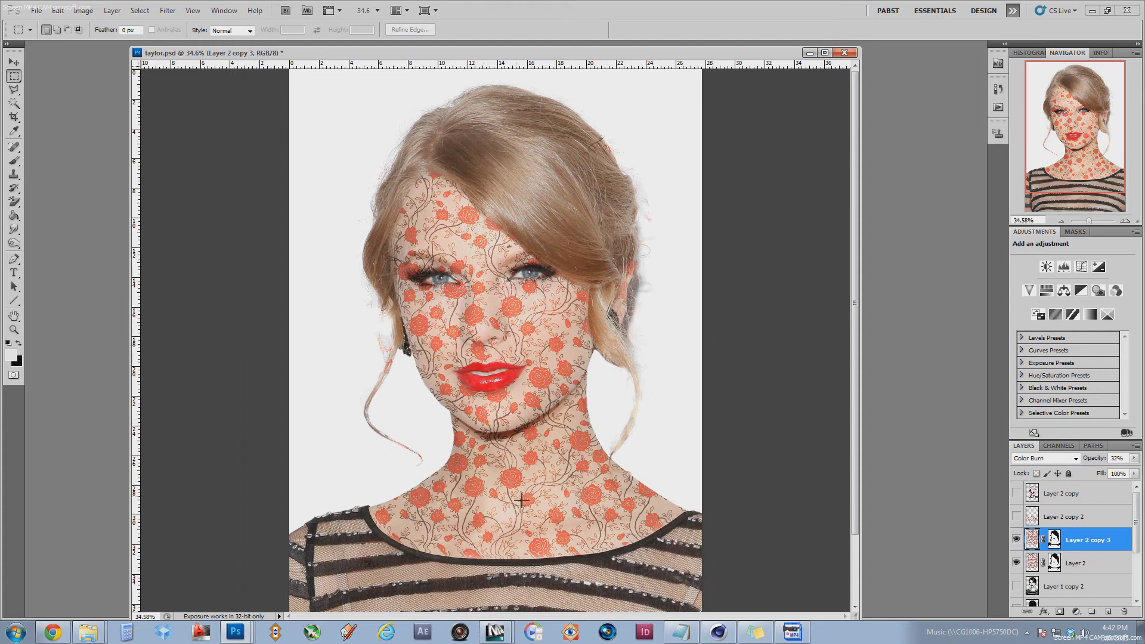
pyautogui.scroll(3, 506, 429)
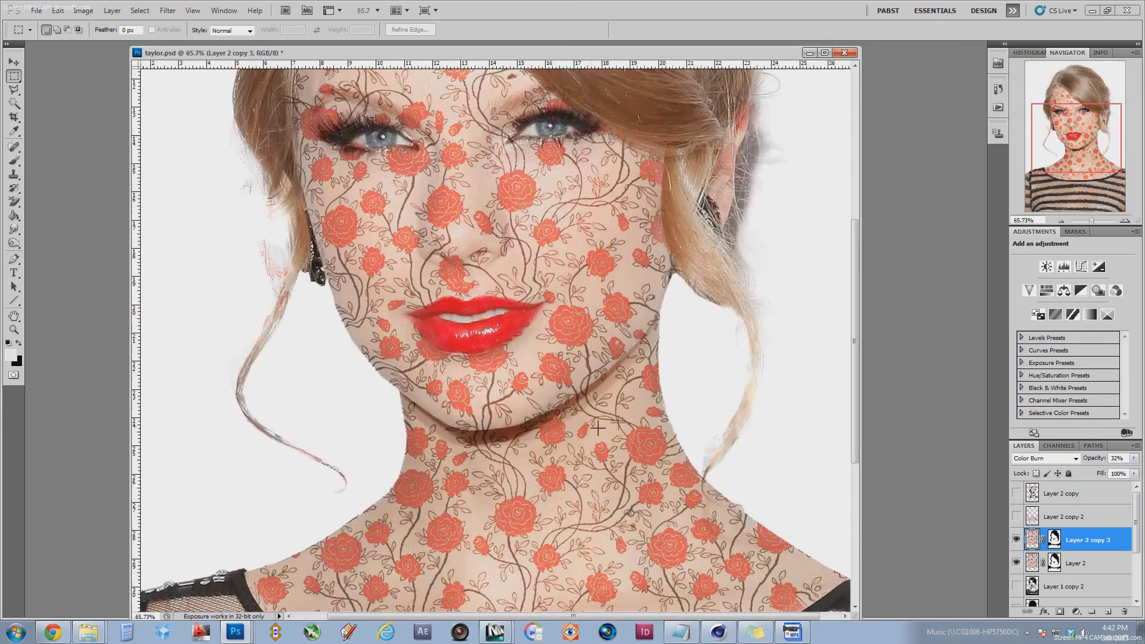
pyautogui.scroll(-2, 639, 330)
pyautogui.scroll(-1, 652, 363)
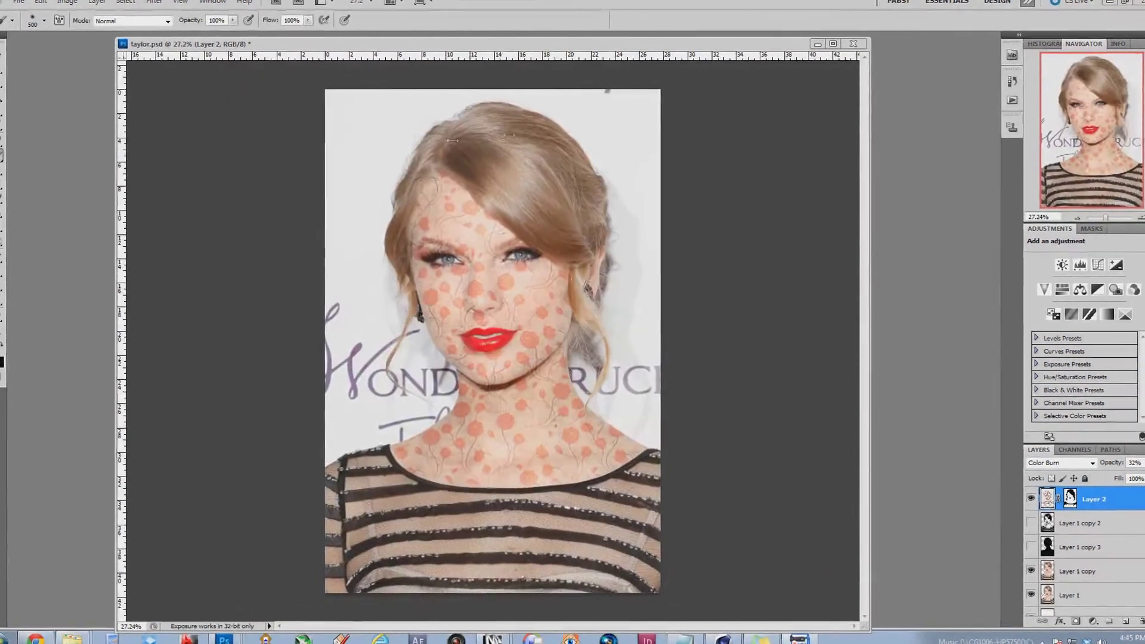